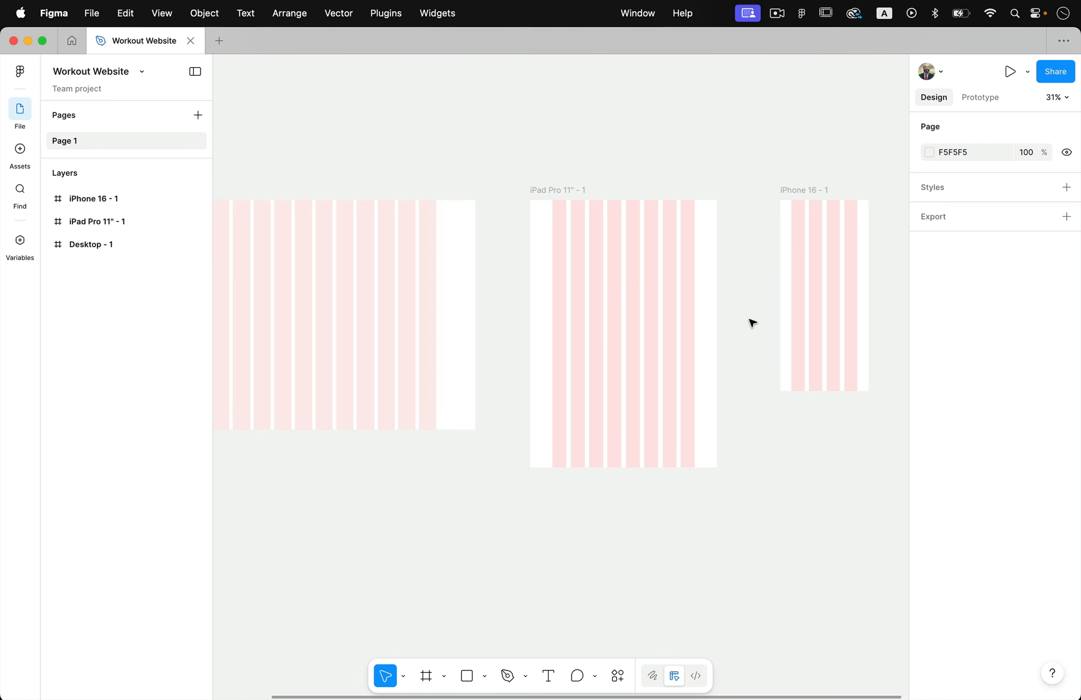
Draw a full-width header rectangle of about 1440 × 133 along the upper edge of the Desktop - 1 frame
scroll(750, 321, left, 5)
scroll(603, 283, up, 5)
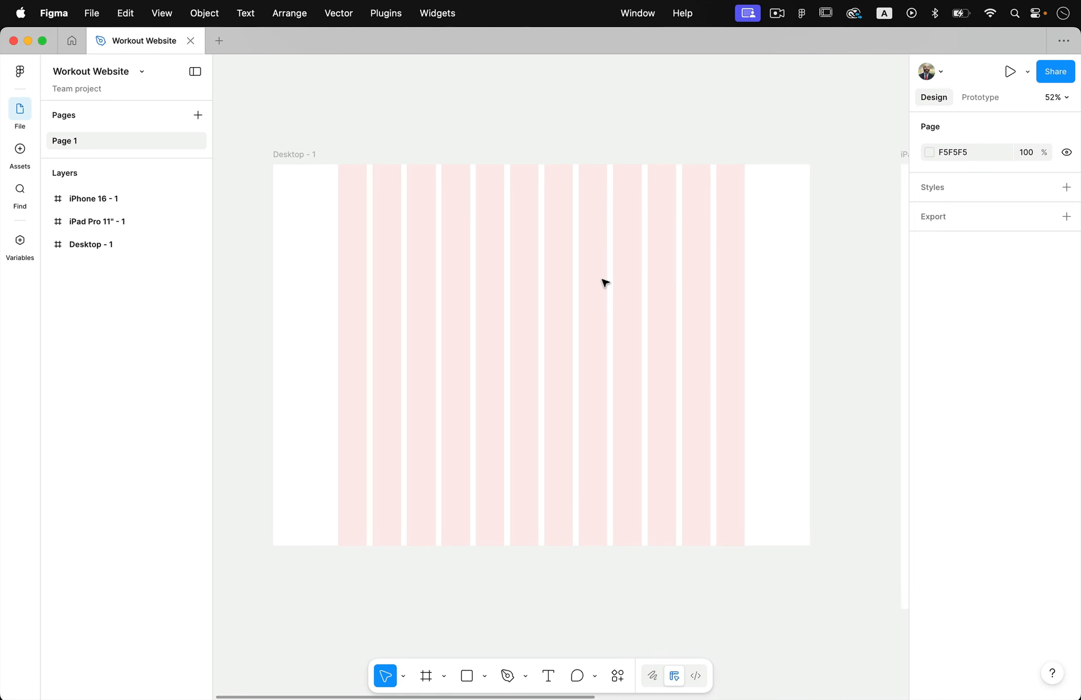
scroll(605, 282, up, 1)
click(485, 209)
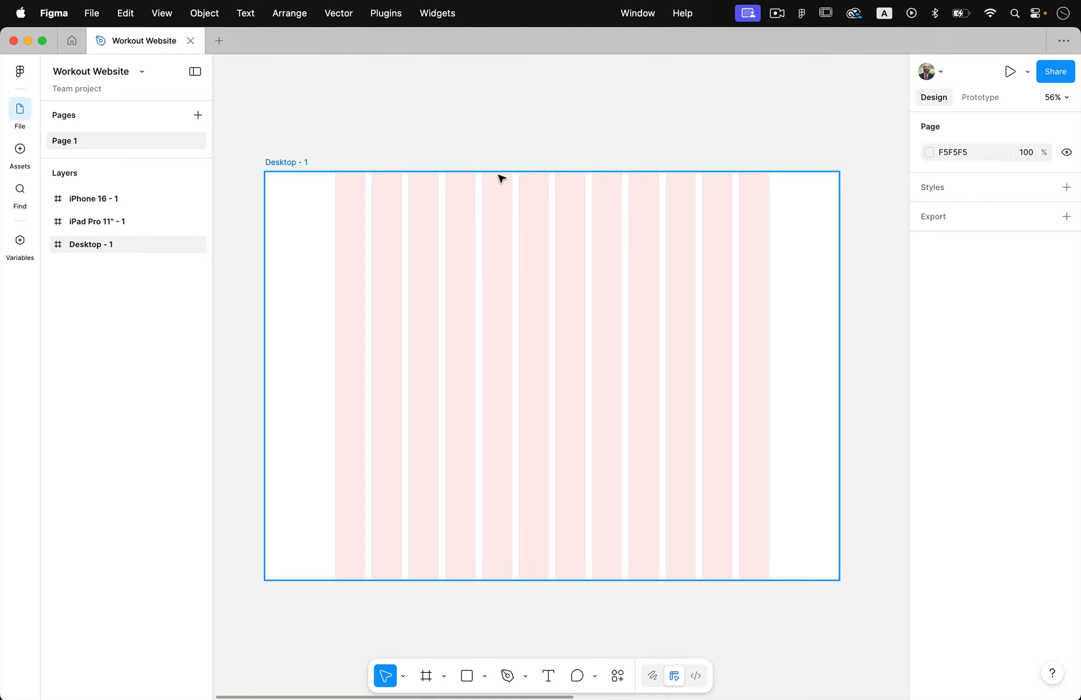
click(458, 143)
click(478, 458)
click(467, 677)
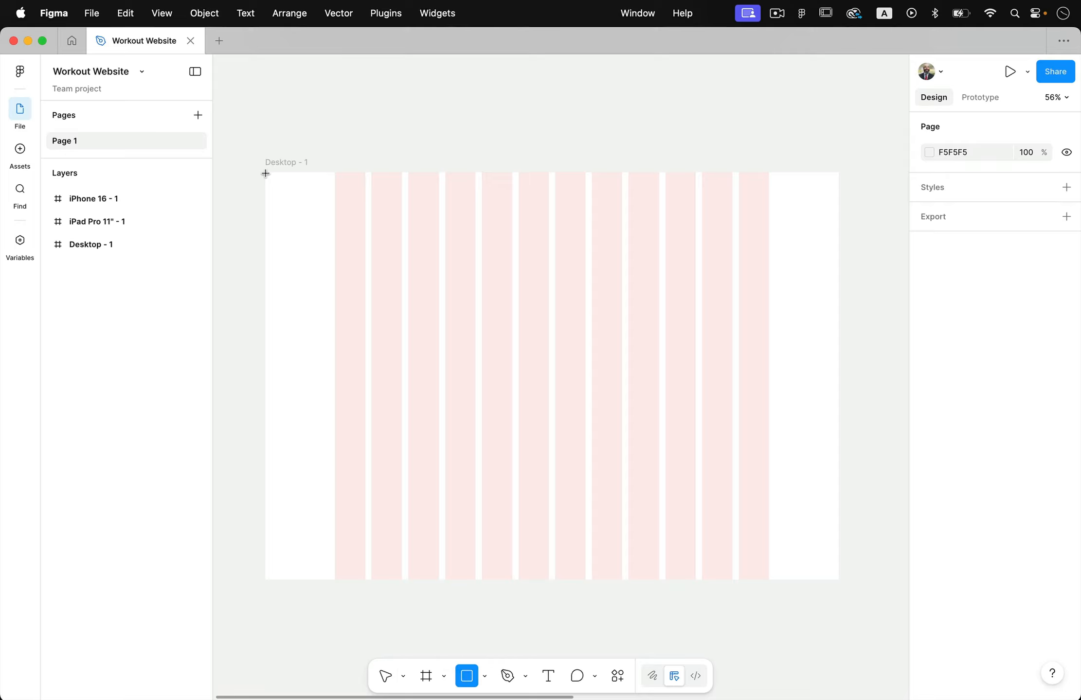
drag(264, 175, 838, 225)
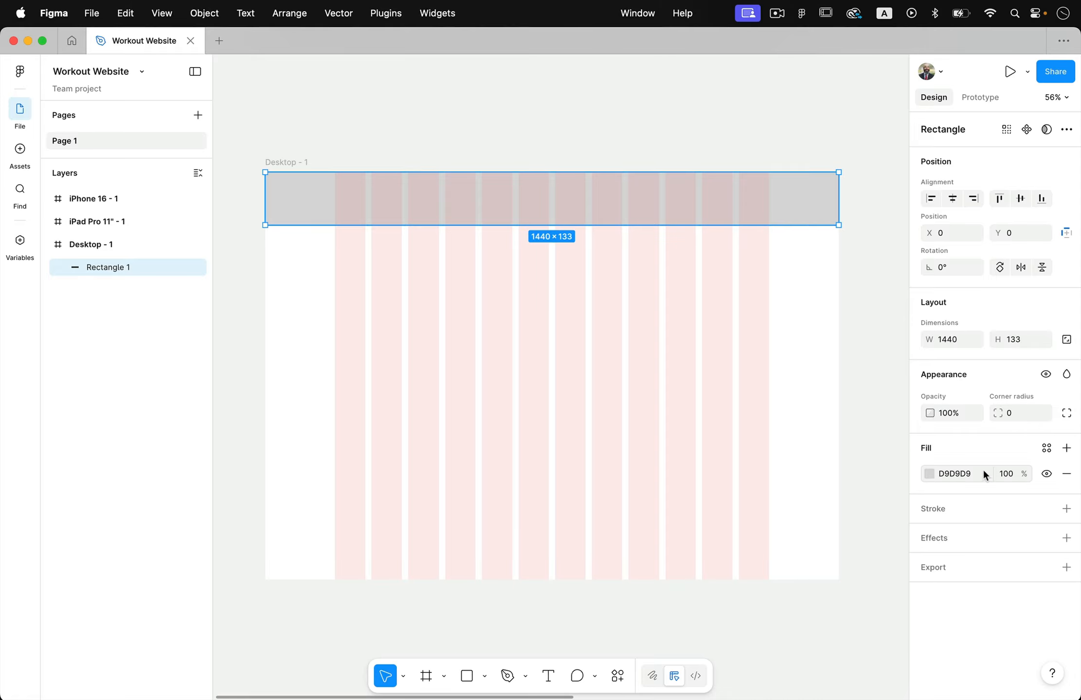
Change the header rectangle's fill to the dark grey 767676
click(929, 474)
drag(754, 441, 737, 489)
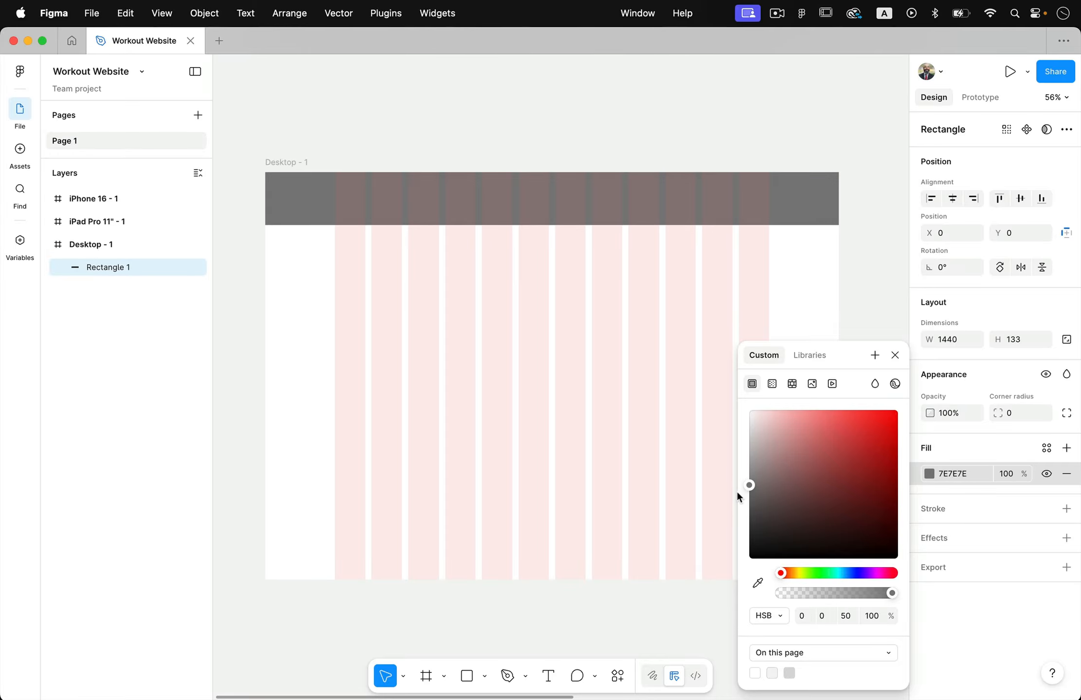
click(832, 290)
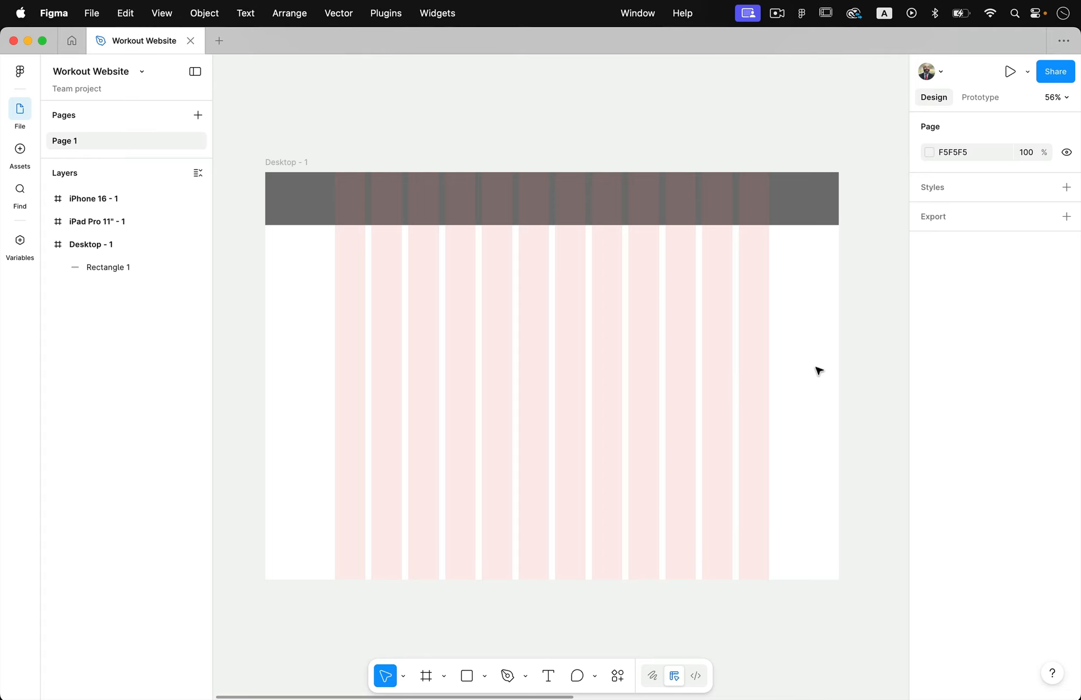
Draw a hero rectangle of about 1090 × 524 across all twelve columns below the header, placed at X 175, Y 192
scroll(819, 371, down, 1)
click(808, 193)
click(467, 676)
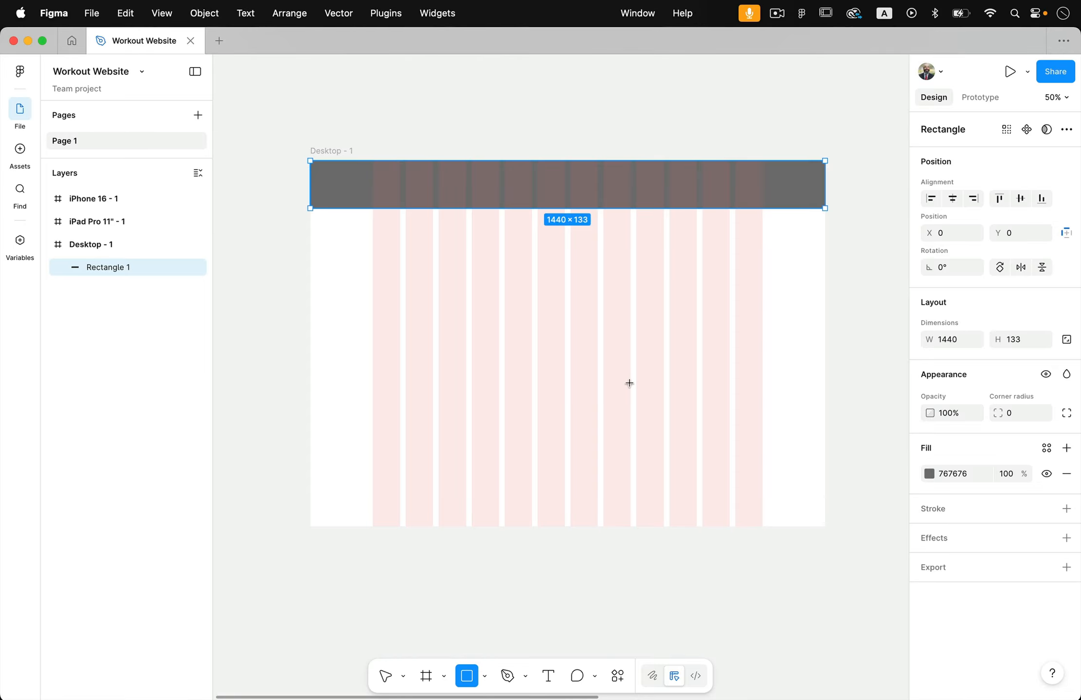
mouse_move(372, 228)
mouse_down()
mouse_move(458, 367)
mouse_move(598, 379)
mouse_move(728, 407)
mouse_move(759, 391)
mouse_move(762, 416)
mouse_up()
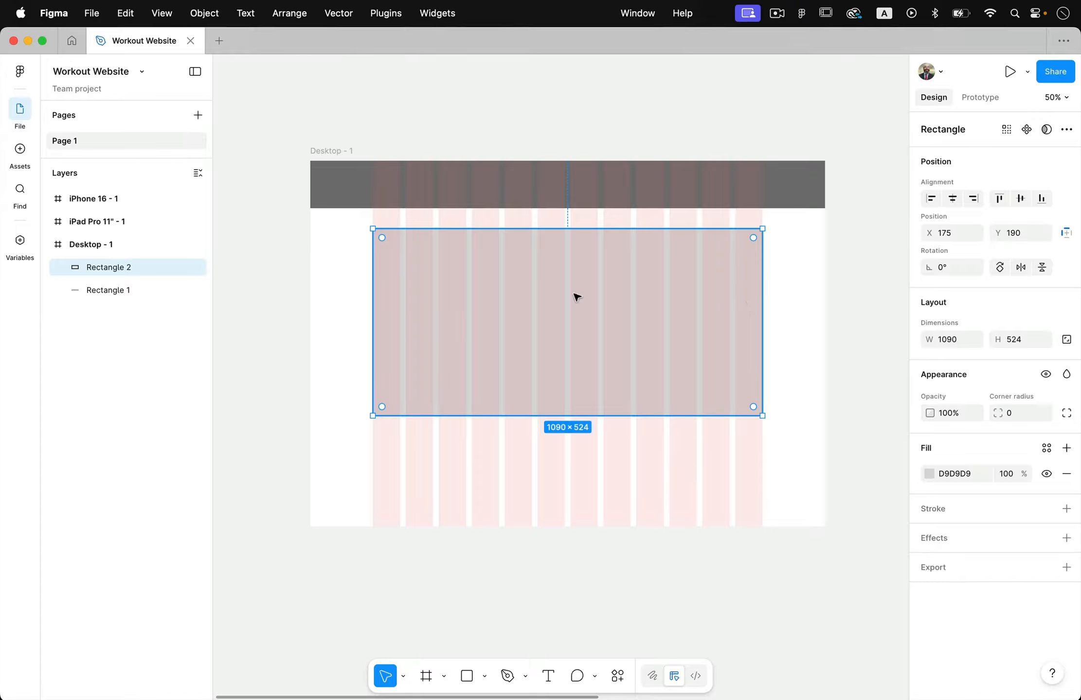
mouse_move(674, 321)
mouse_down()
mouse_move(673, 301)
mouse_move(674, 322)
mouse_up()
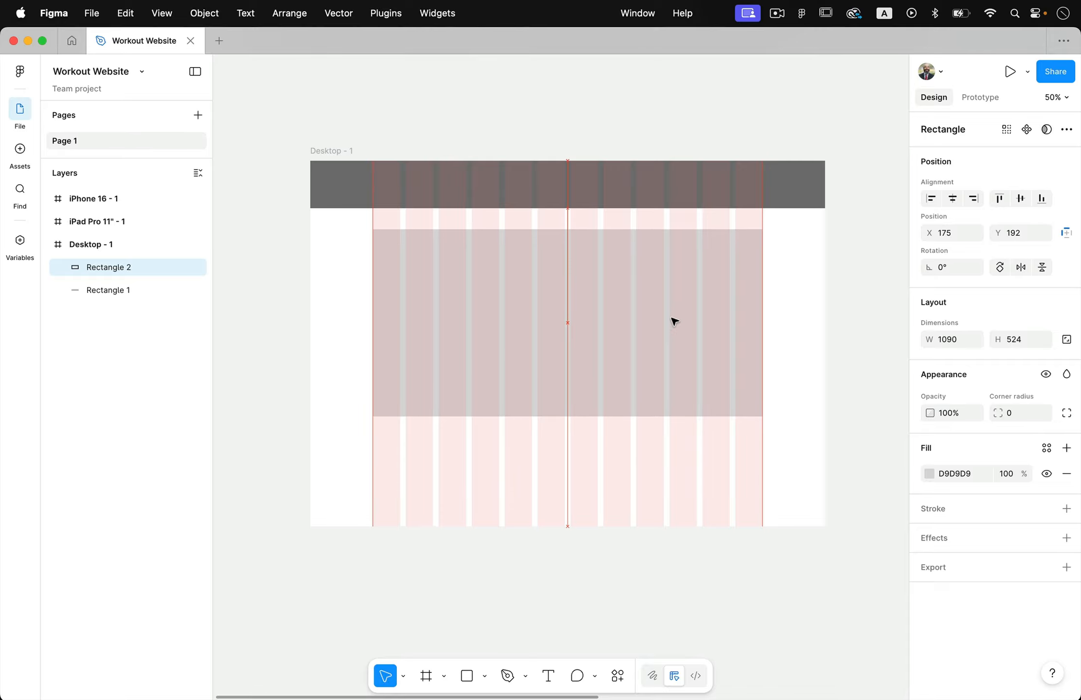
click(836, 461)
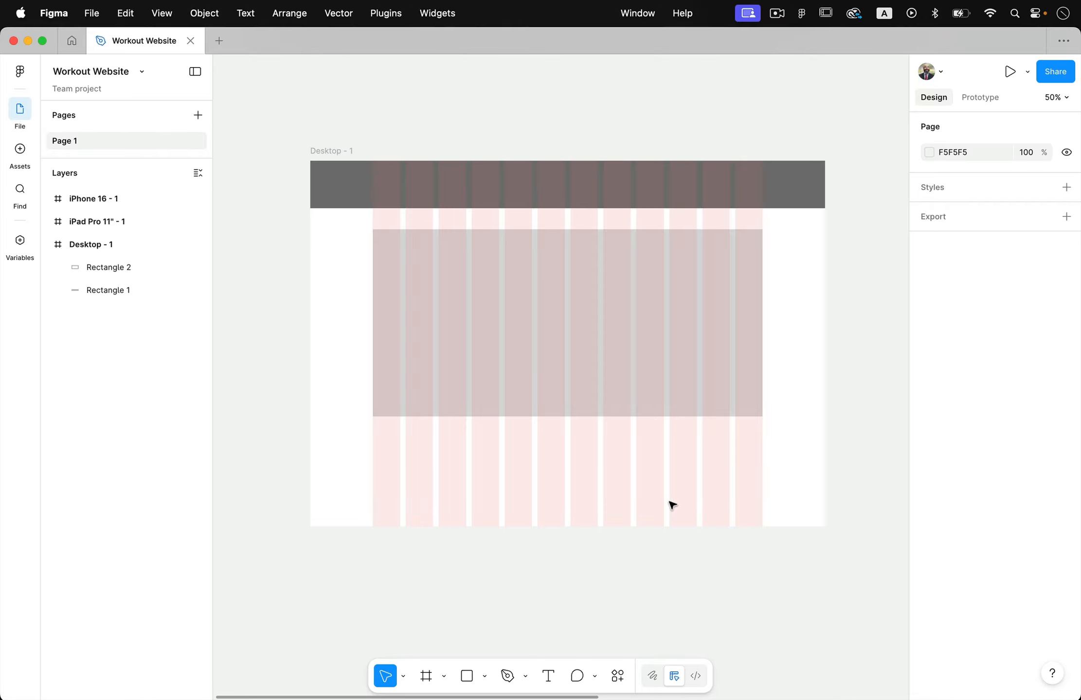
Add a row of four equal card rectangles, each three columns wide, below the hero rectangle
click(467, 676)
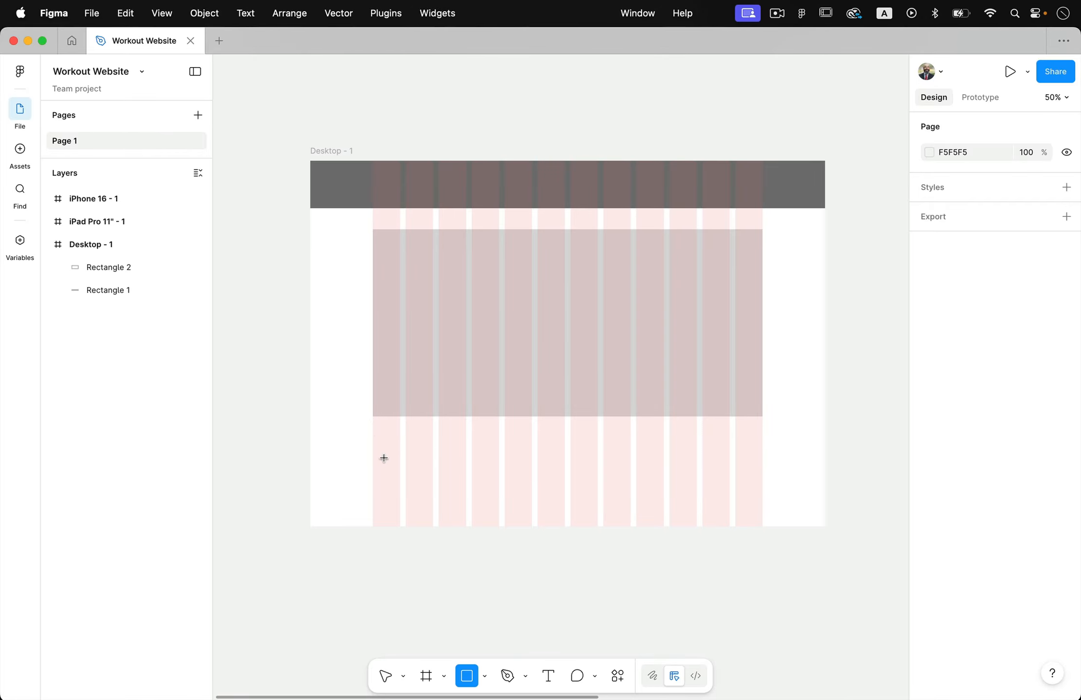
mouse_move(373, 443)
mouse_down()
mouse_move(466, 521)
mouse_move(563, 488)
mouse_move(535, 489)
mouse_move(633, 505)
mouse_move(693, 485)
mouse_move(721, 485)
mouse_move(715, 491)
mouse_up()
click(721, 570)
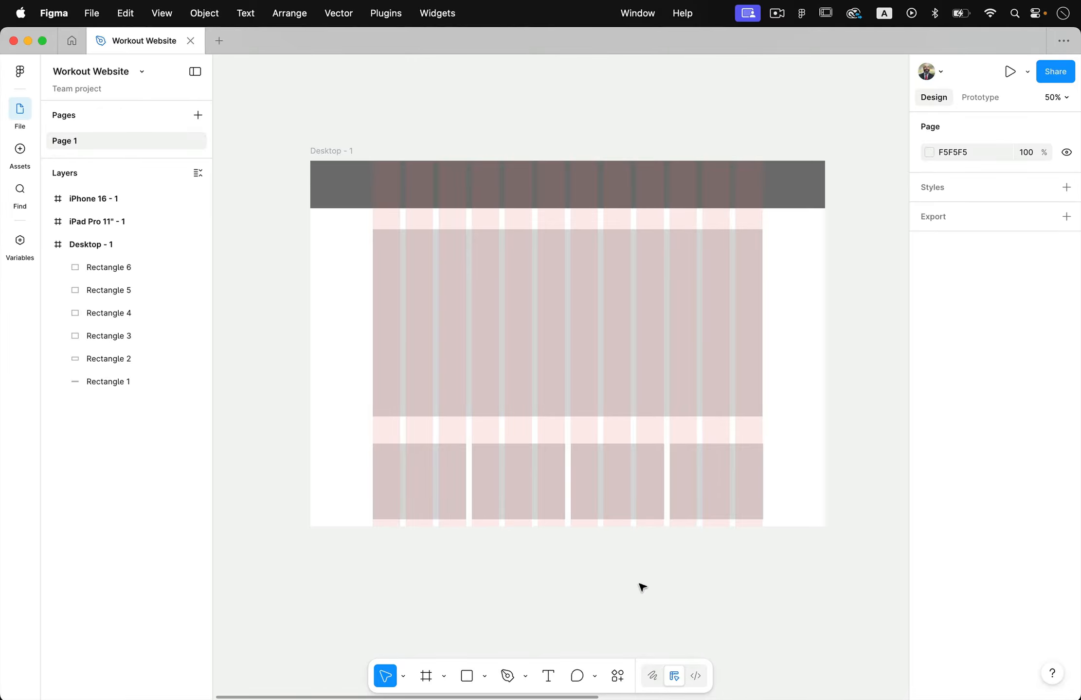
scroll(642, 587, right, 2)
scroll(642, 587, up, 1)
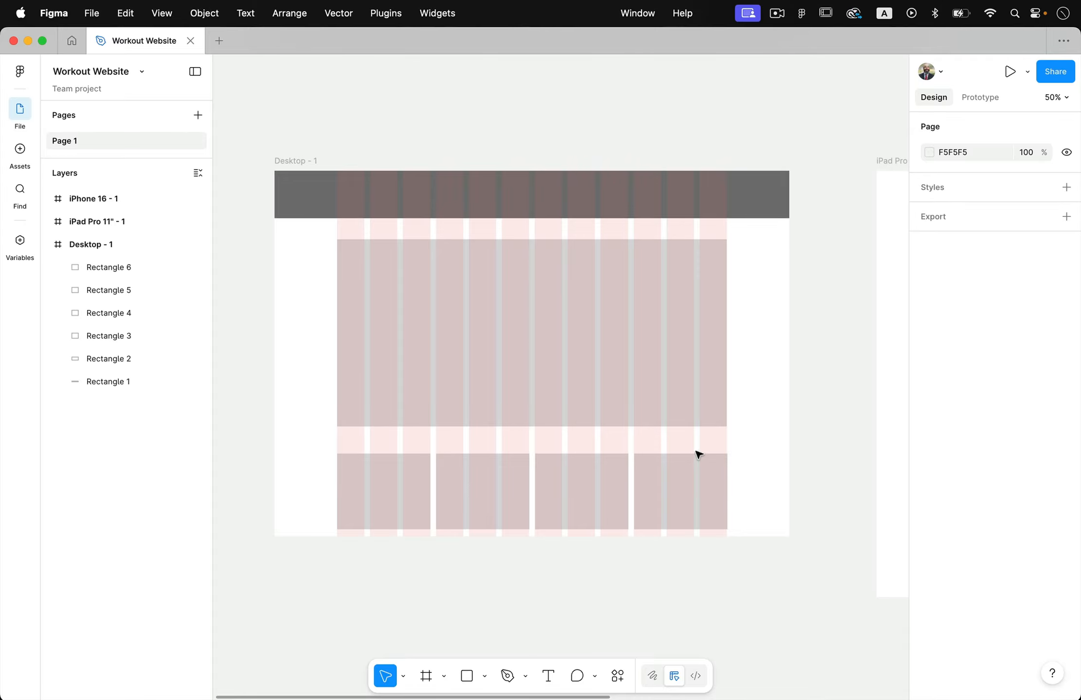
scroll(664, 487, down, 3)
scroll(664, 550, up, 2)
scroll(664, 550, left, 2)
scroll(665, 551, right, 2)
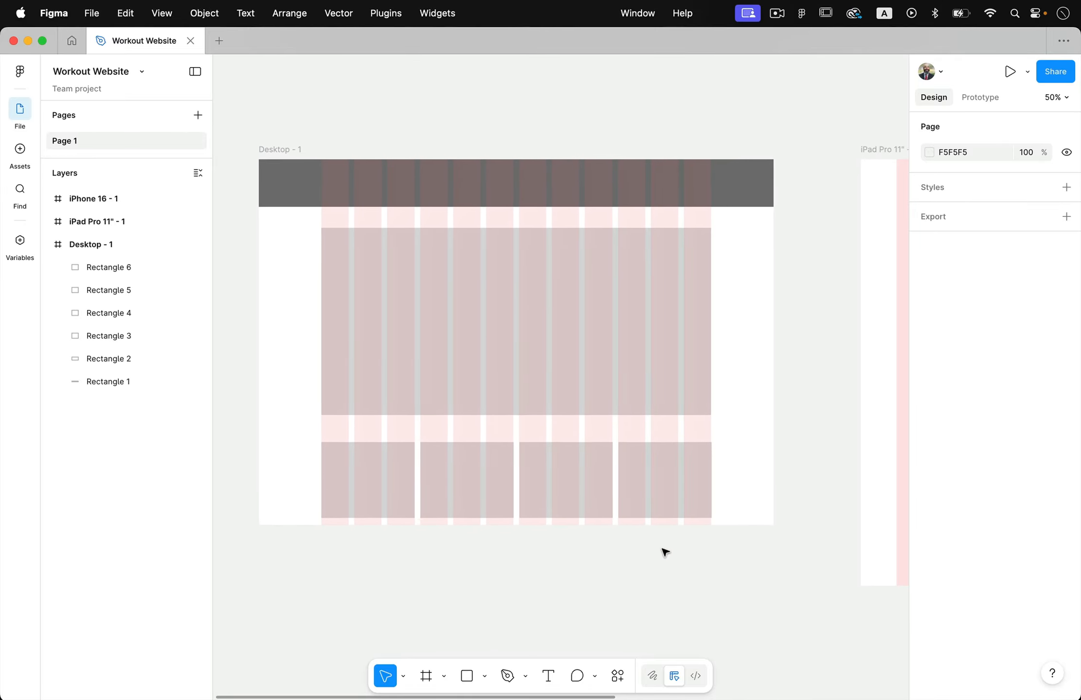
scroll(665, 552, right, 1)
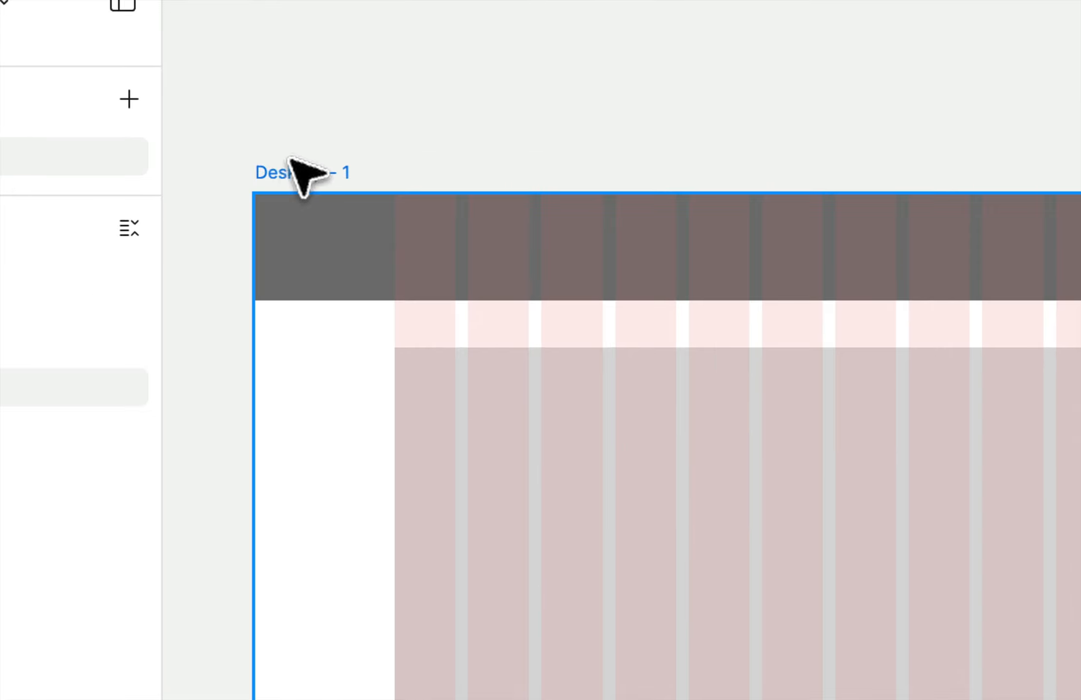
Set the Desktop - 1 frame's prototype scroll overflow to Vertical
click(290, 168)
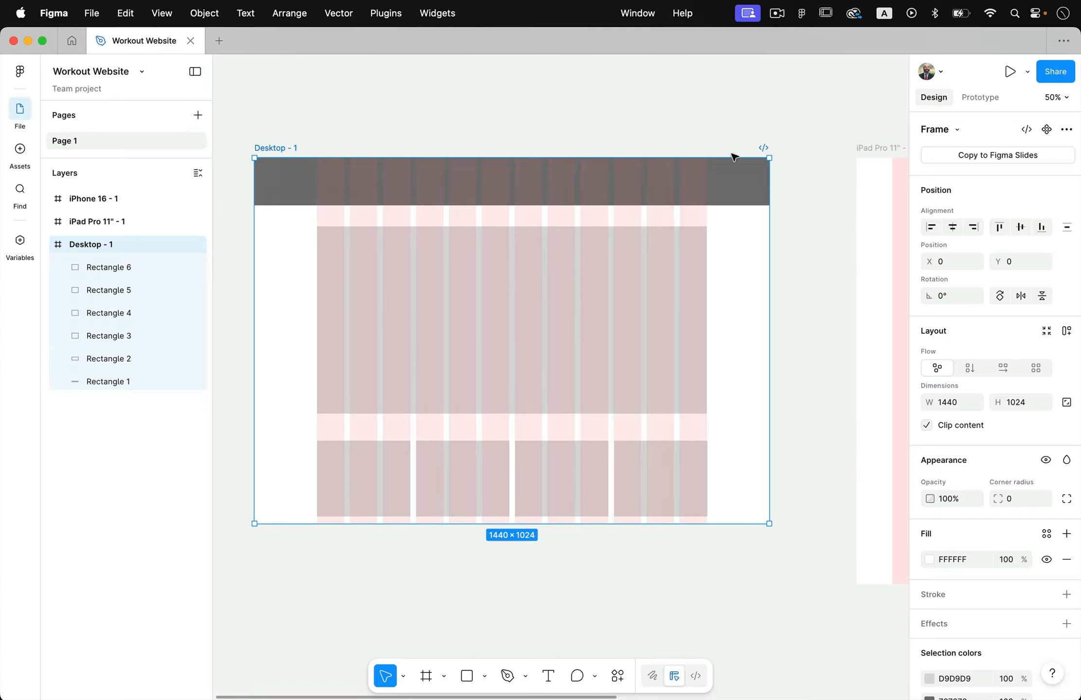
click(980, 98)
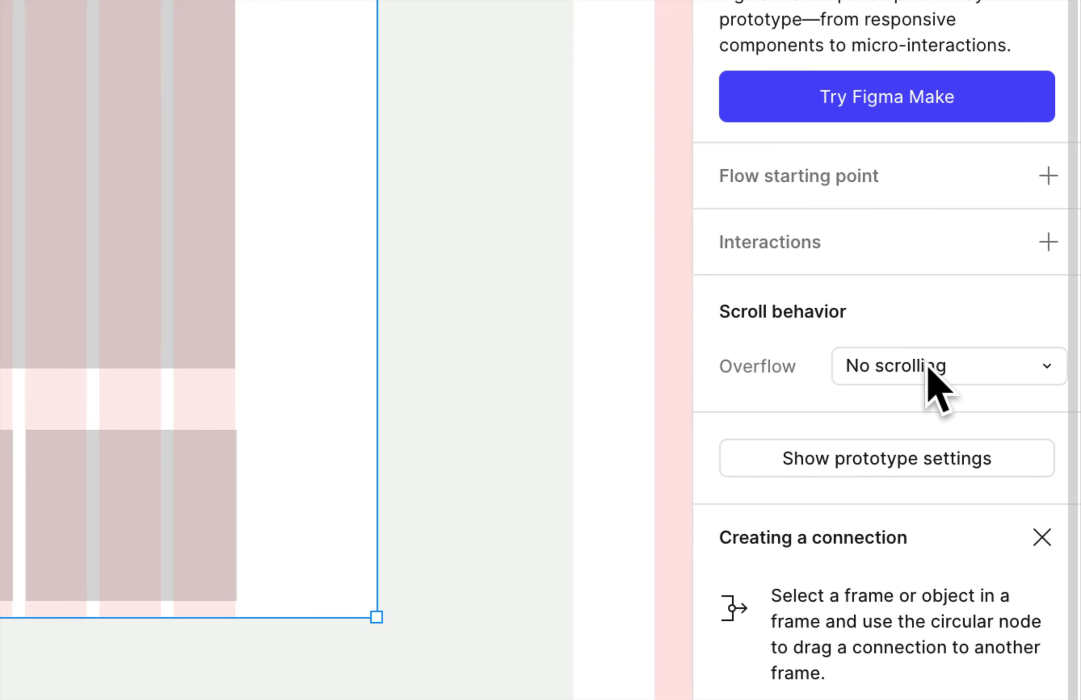
click(926, 368)
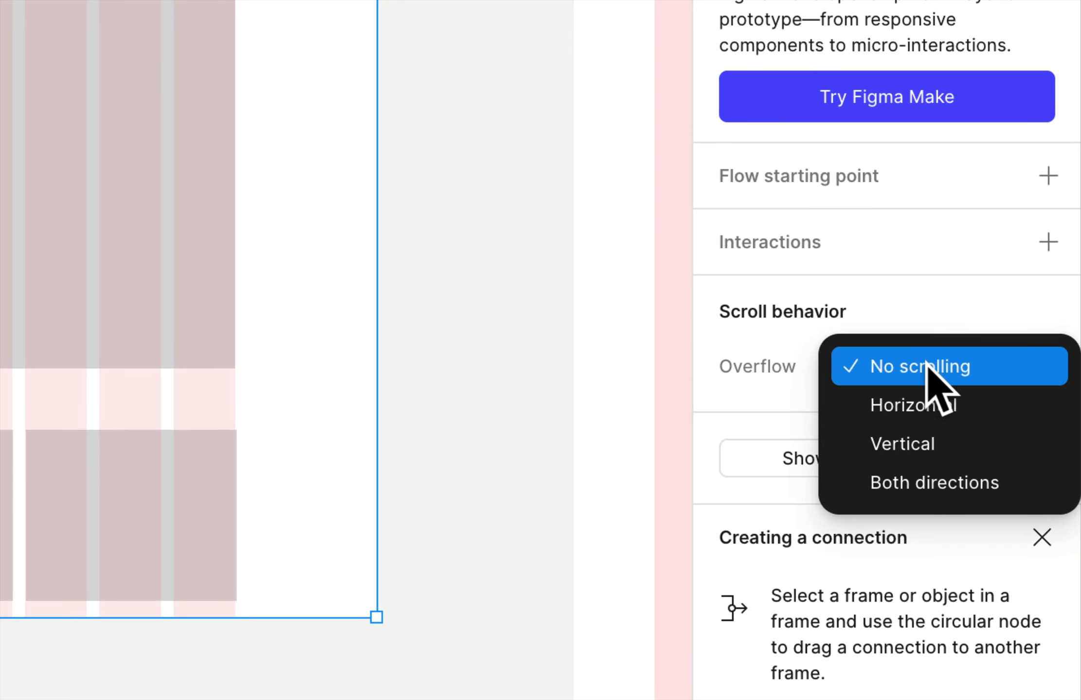
click(974, 440)
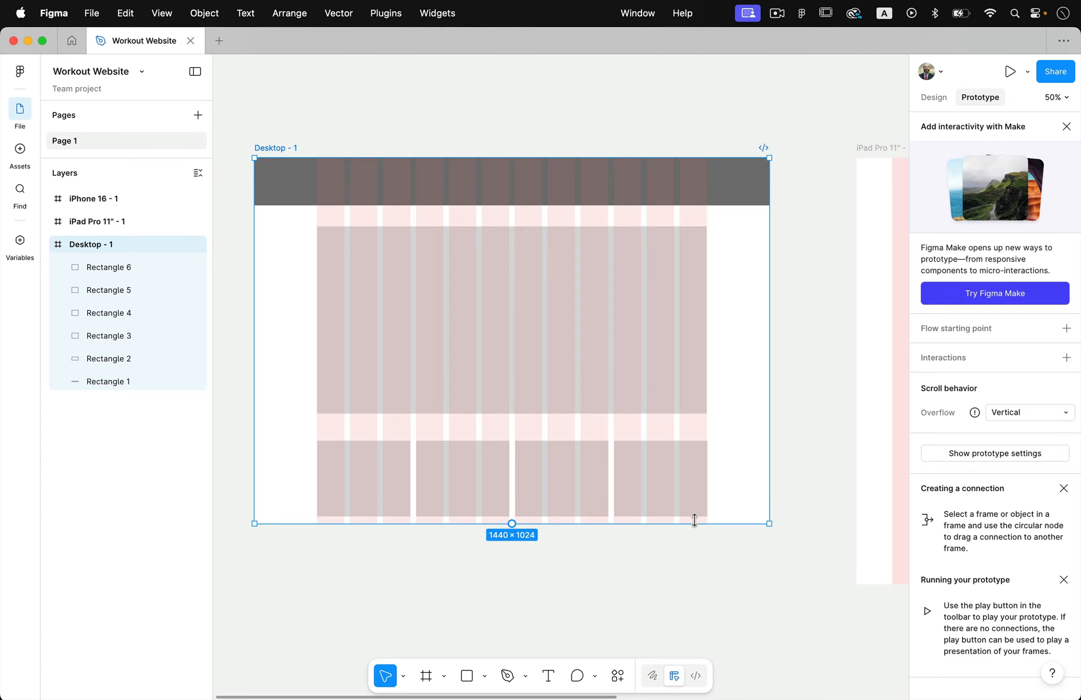
Extend the Desktop - 1 frame downward to a height of about 1740
drag(694, 520, 703, 638)
scroll(702, 583, down, 5)
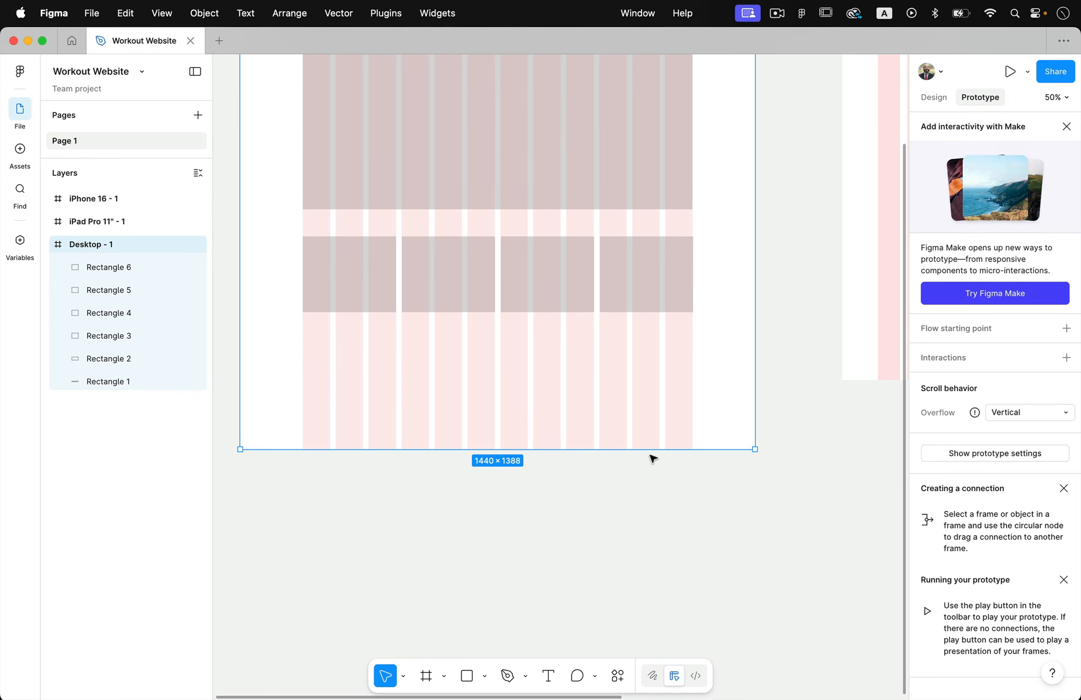
drag(651, 456, 657, 574)
scroll(659, 576, up, 2)
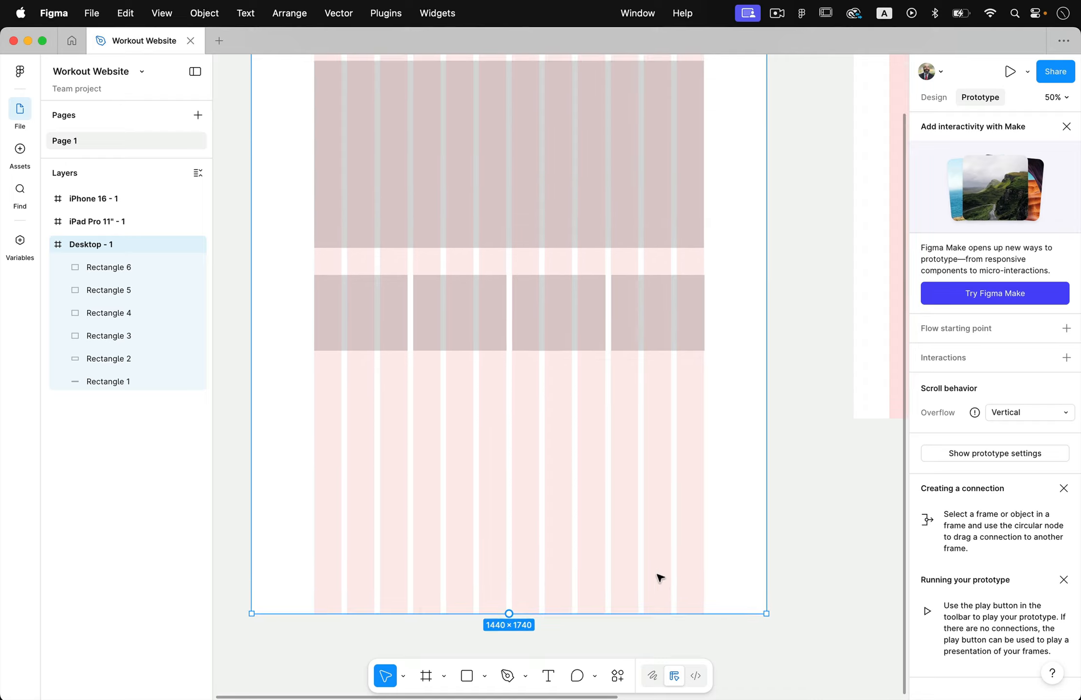
scroll(659, 577, down, 2)
click(789, 502)
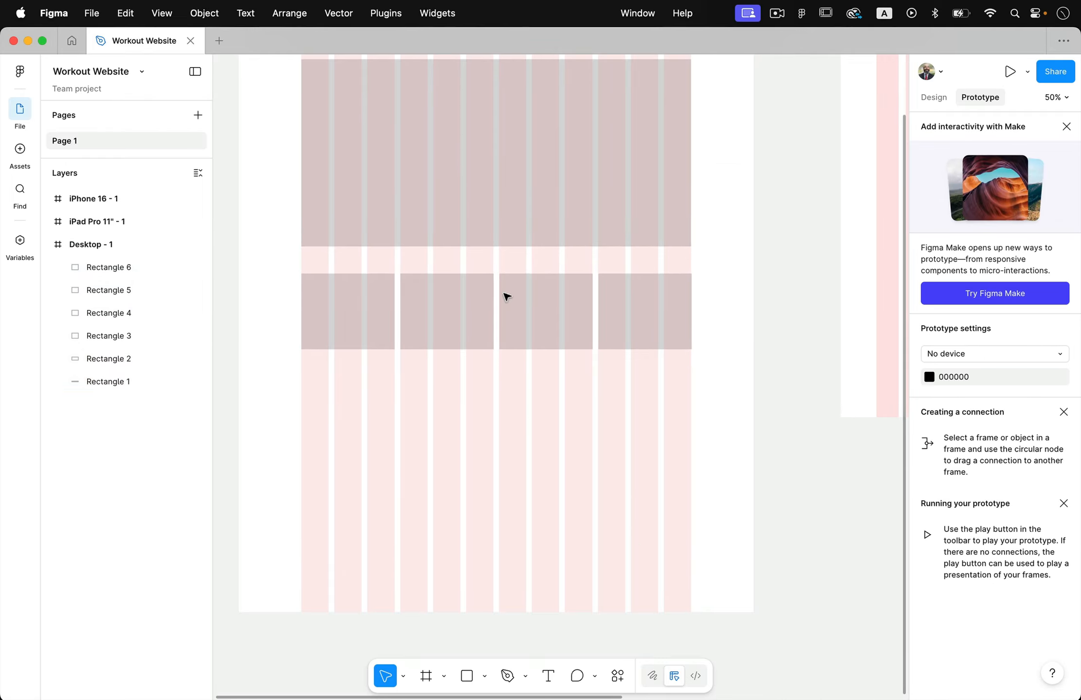
Copy a card rectangle to build a second row of two rectangles, each six columns wide, below the four cards
click(933, 98)
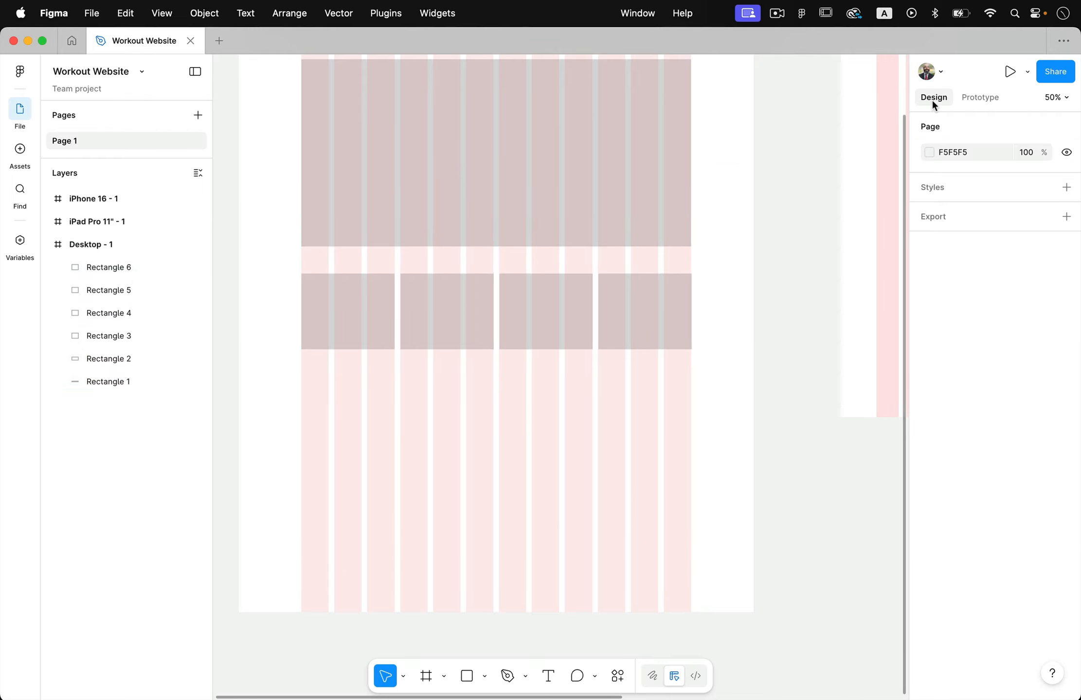
click(357, 309)
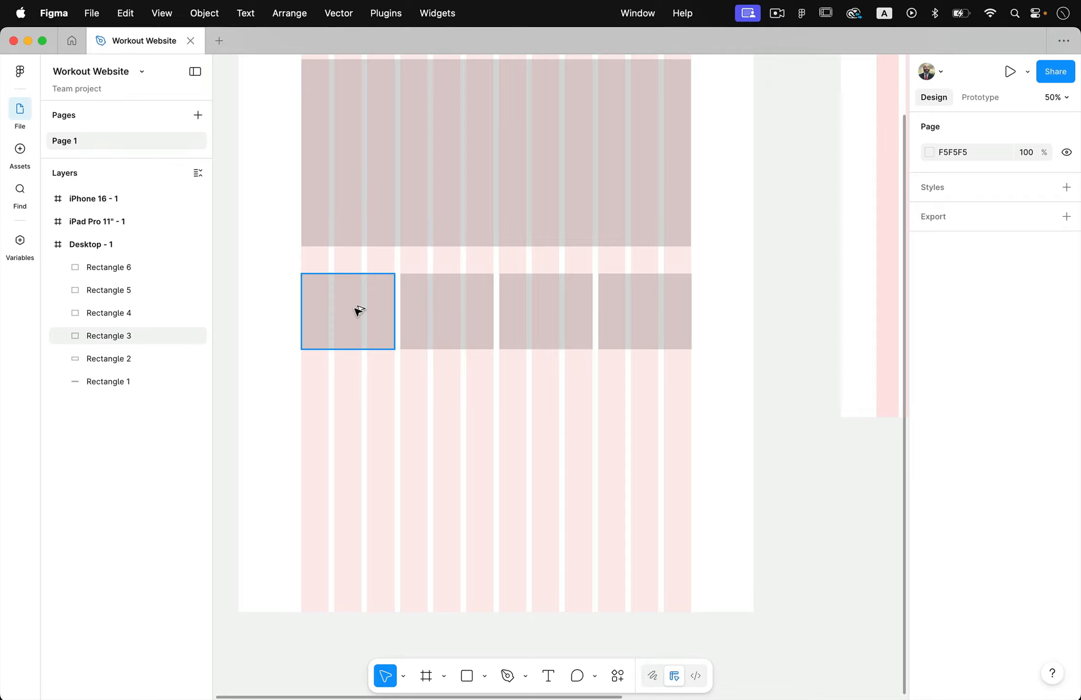
alt+drag(357, 309, 634, 418)
click(796, 440)
scroll(798, 440, up, 3)
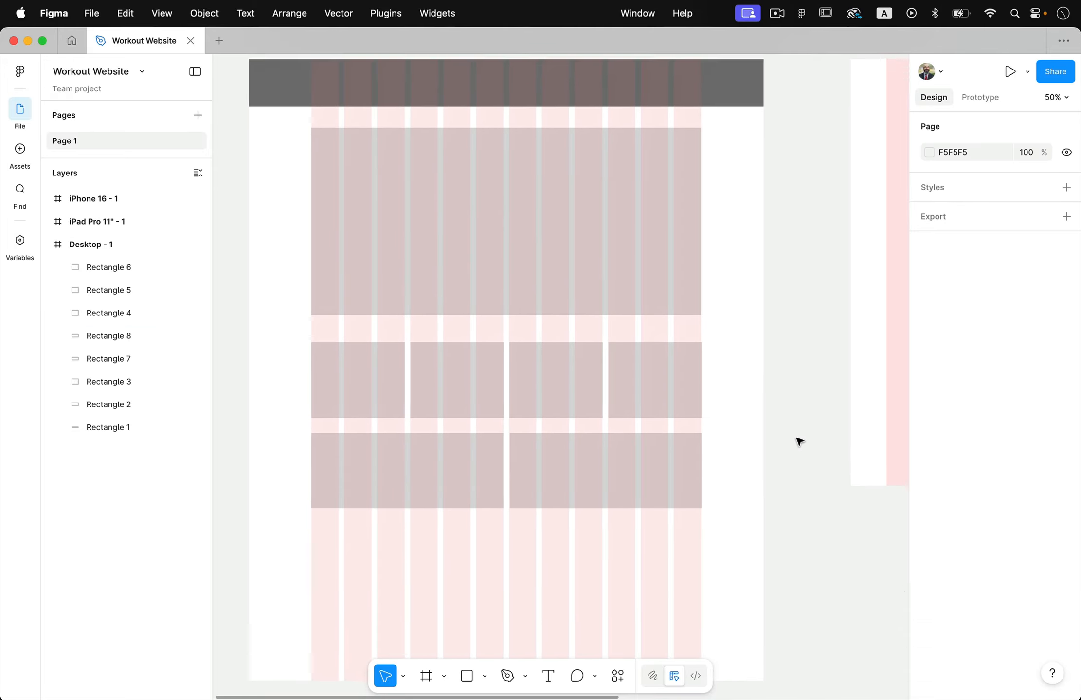
Duplicate the dark header bar below the two wide rectangles and make it taller as a full-width footer
scroll(799, 441, down, 1)
scroll(700, 506, down, 3)
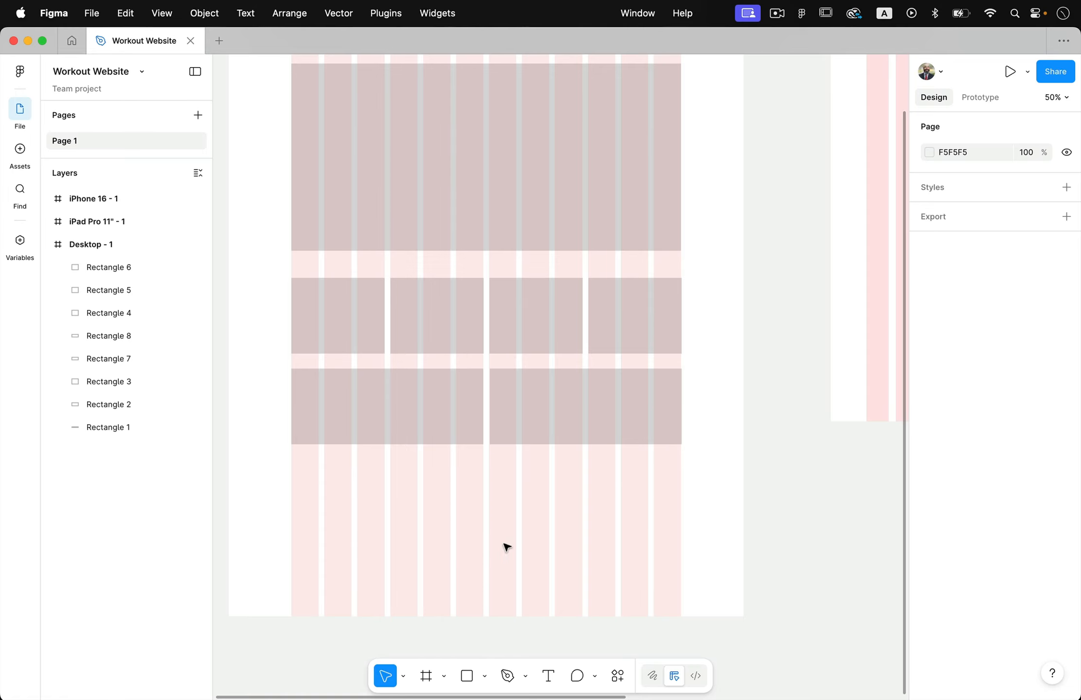
scroll(593, 462, up, 3)
click(708, 92)
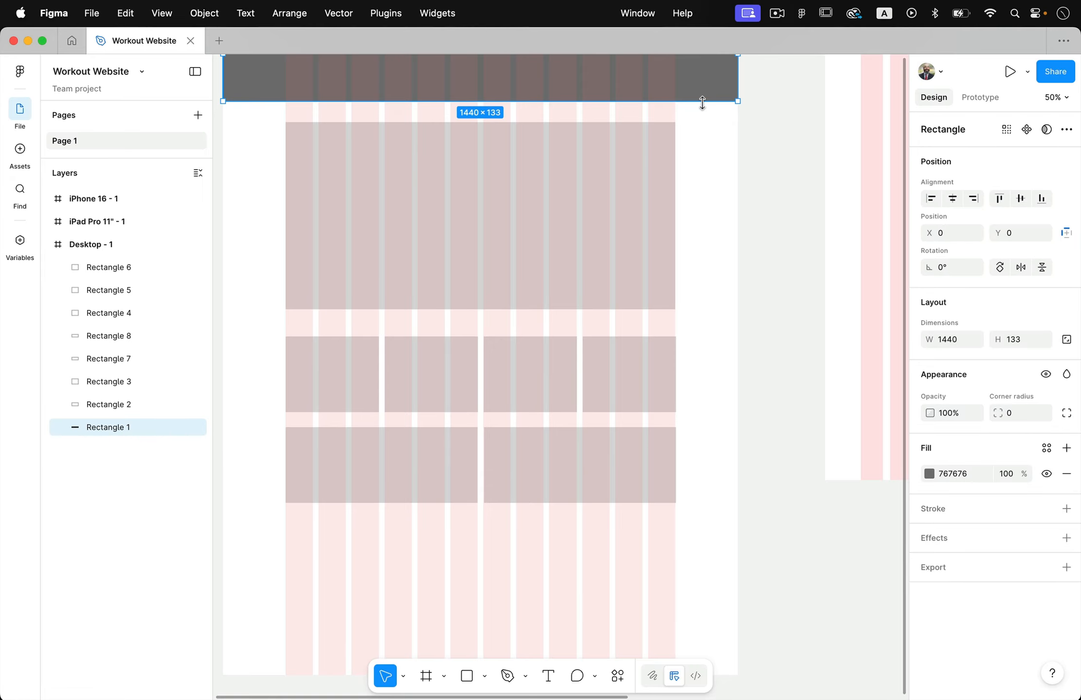
drag(702, 103, 731, 547)
click(743, 225)
scroll(641, 530, down, 2)
drag(549, 494, 585, 545)
click(733, 581)
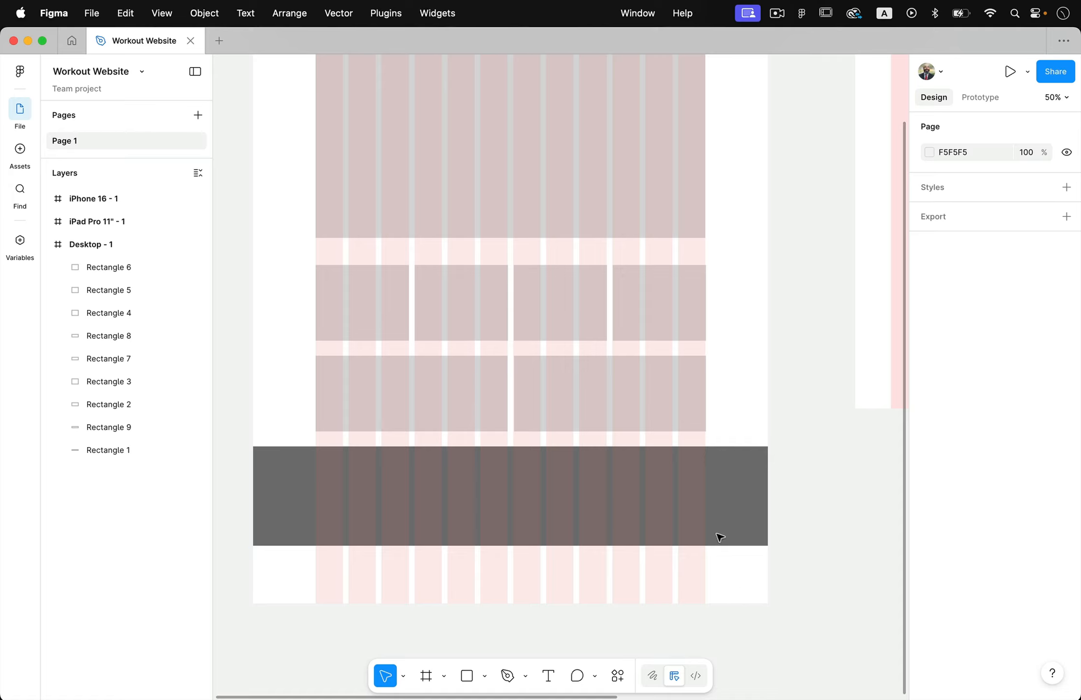
Shorten the Desktop - 1 frame to a height of 1578 so it ends at the footer's lower edge
scroll(739, 239, up, 5)
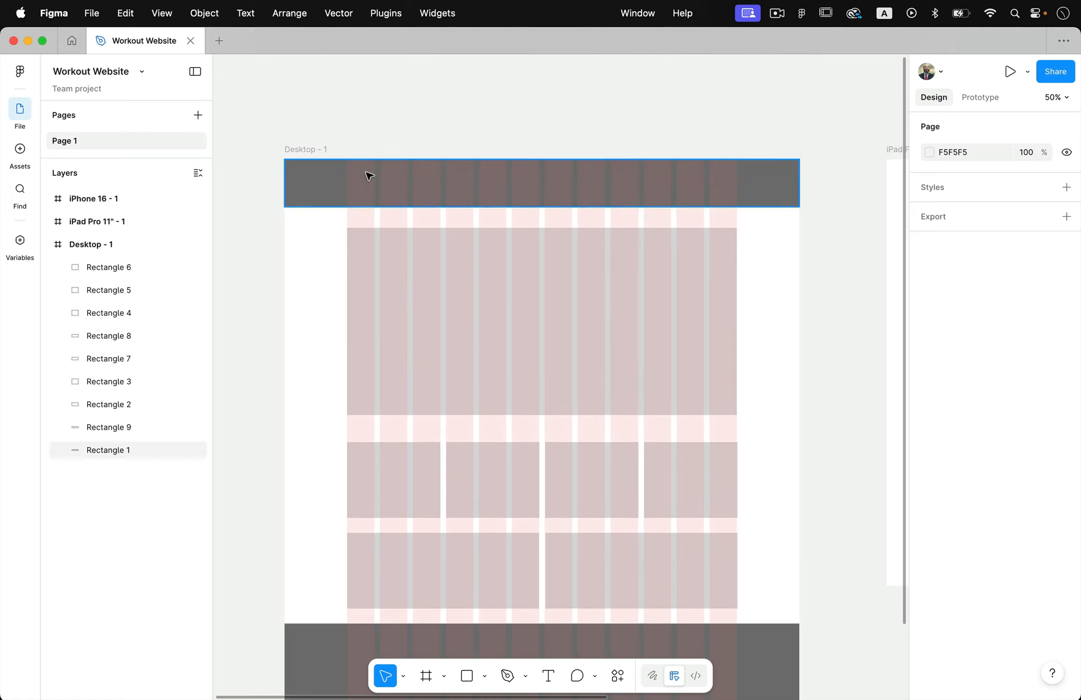
click(313, 151)
scroll(596, 424, down, 2)
scroll(596, 424, down, 3)
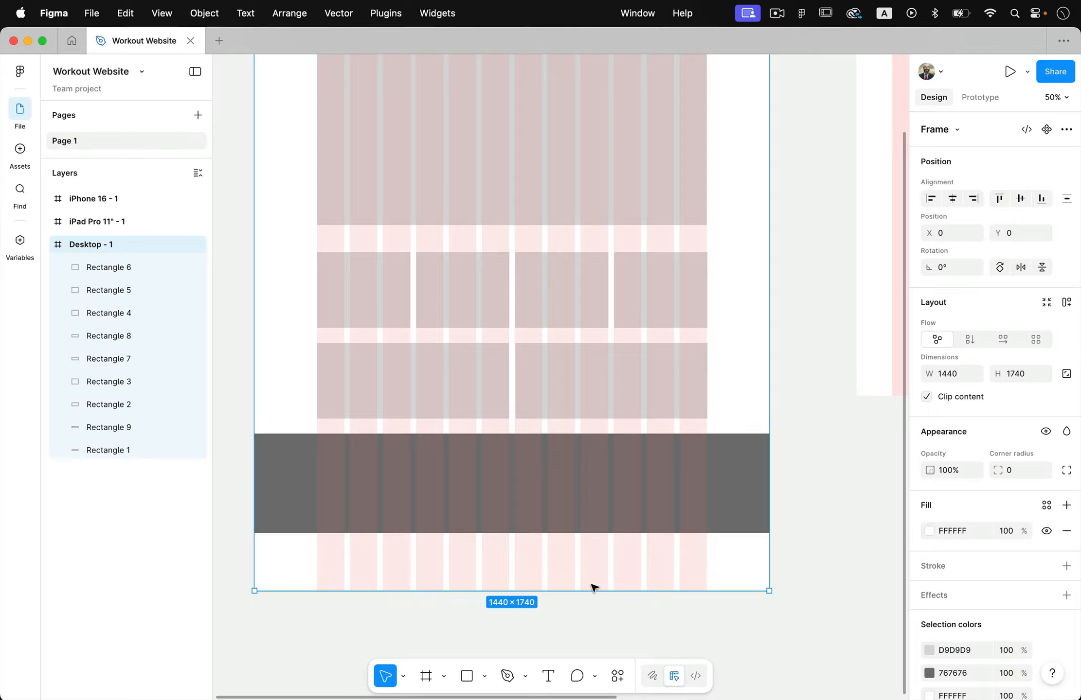
drag(590, 593, 596, 531)
scroll(796, 533, up, 1)
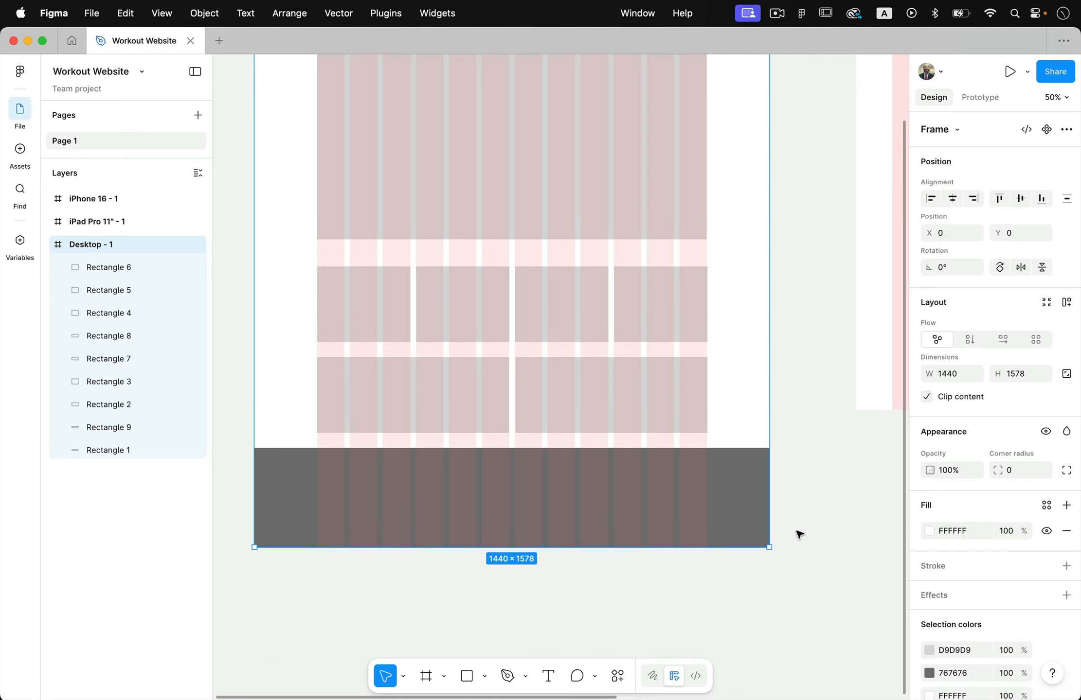
scroll(799, 534, up, 4)
scroll(799, 534, up, 2)
click(761, 479)
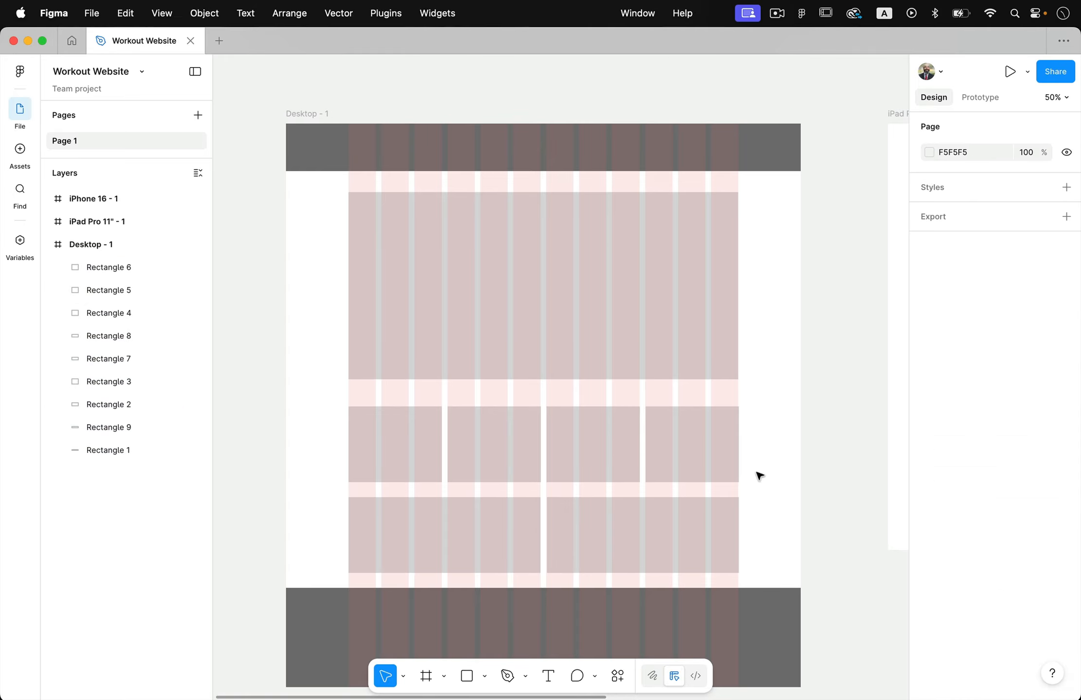
Open the prototype presentation to preview the desktop wireframe
scroll(774, 478, right, 2)
scroll(774, 478, down, 1)
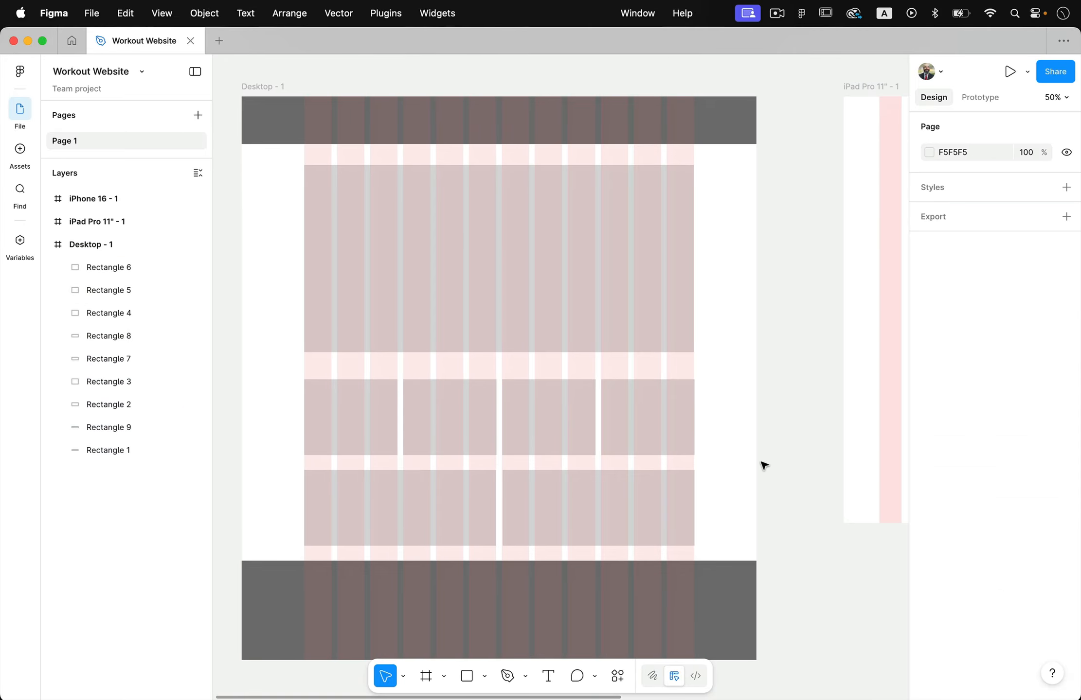
click(1009, 71)
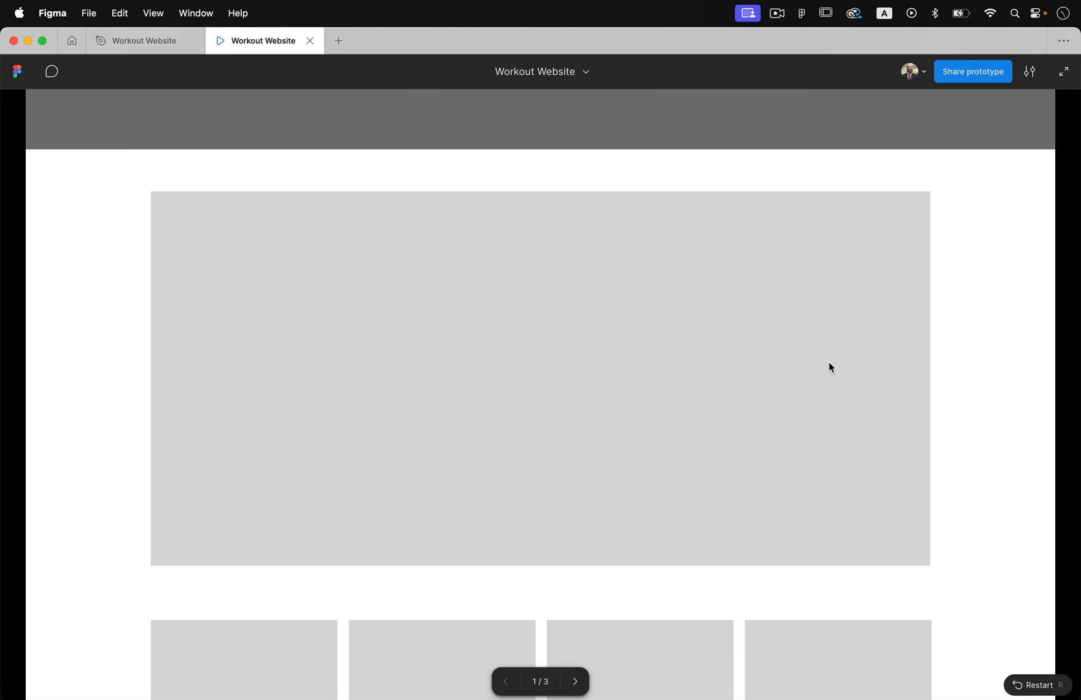
Review the desktop wireframe in the prototype preview from the header to the footer, checking the vertical layout of each section
scroll(991, 377, down, 5)
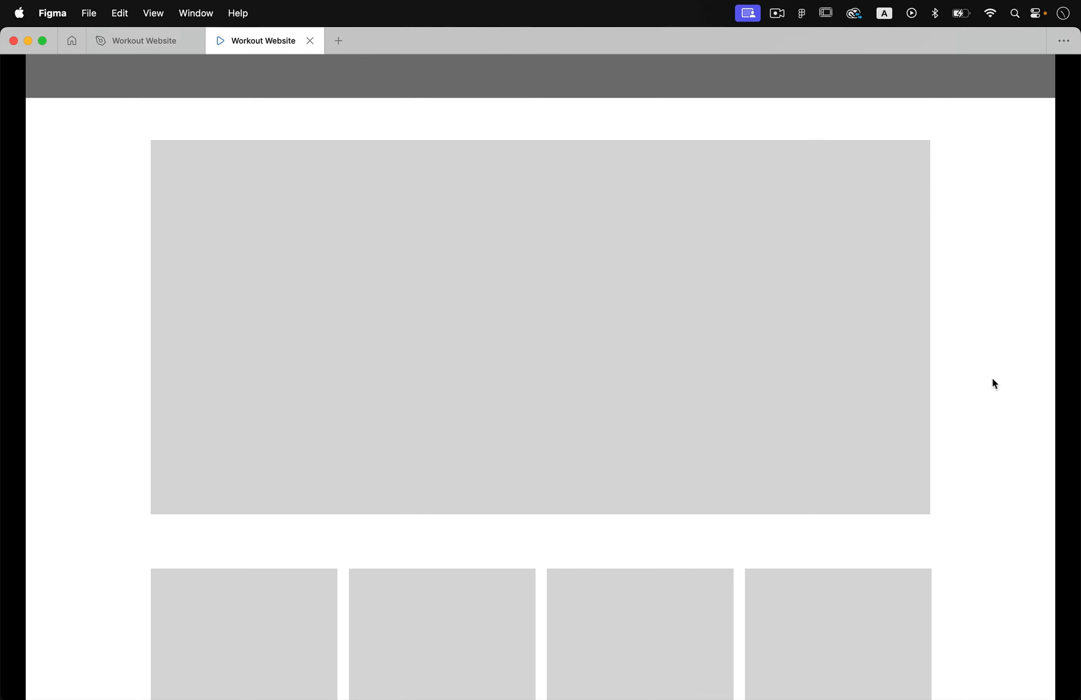
scroll(992, 379, down, 6)
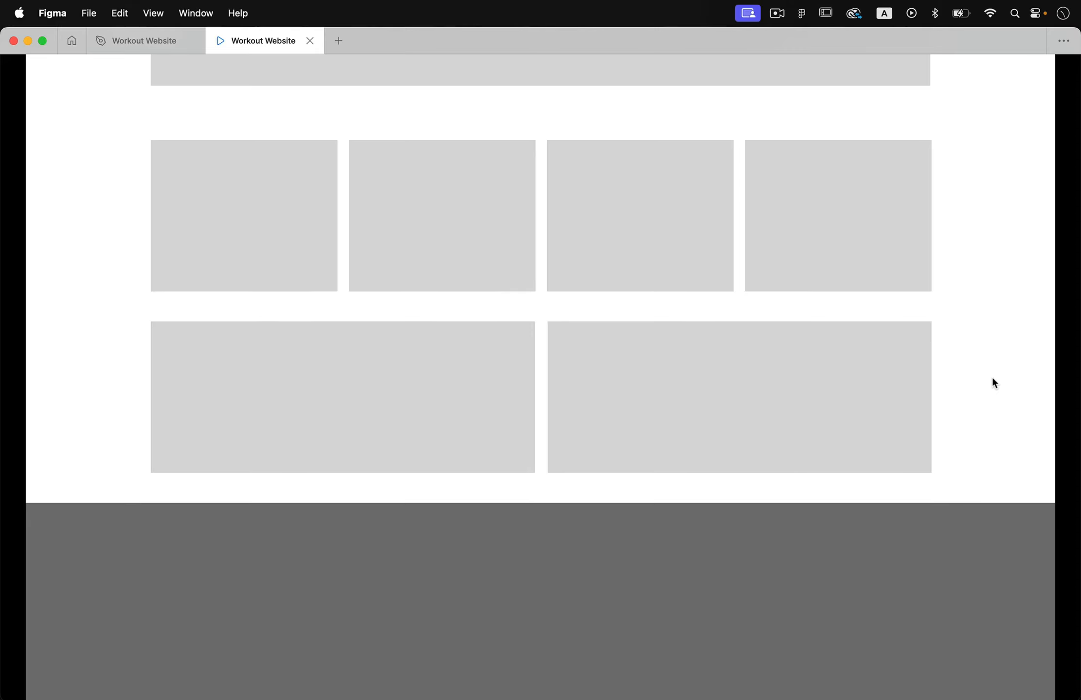
scroll(803, 600, up, 10)
scroll(803, 599, down, 10)
scroll(803, 599, up, 10)
scroll(803, 600, down, 10)
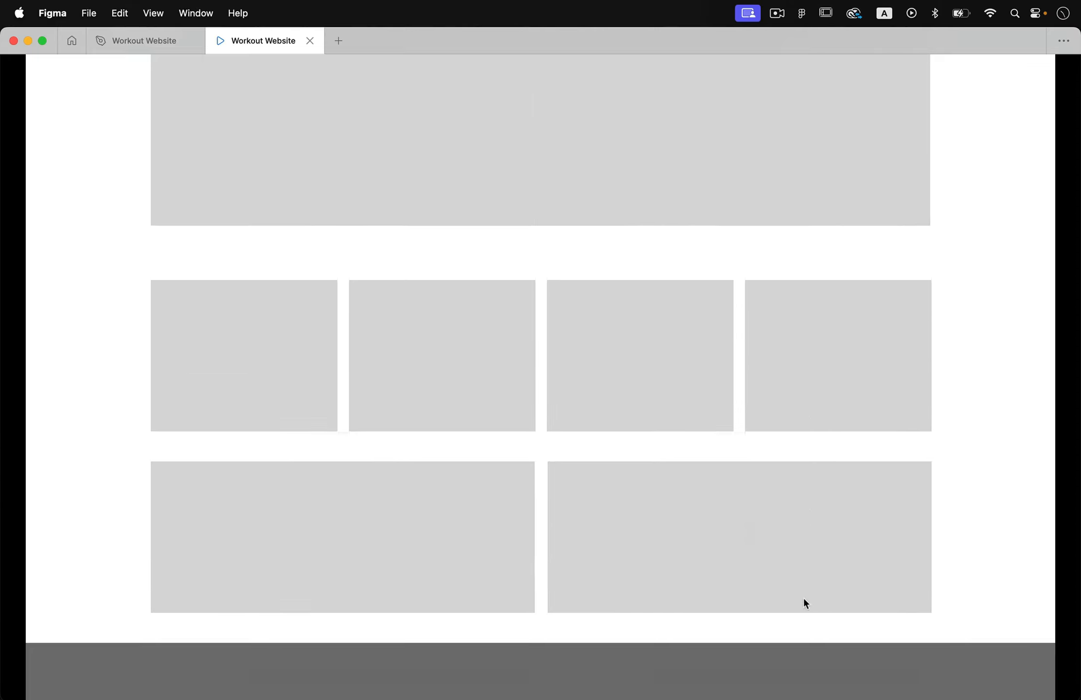
scroll(804, 600, up, 10)
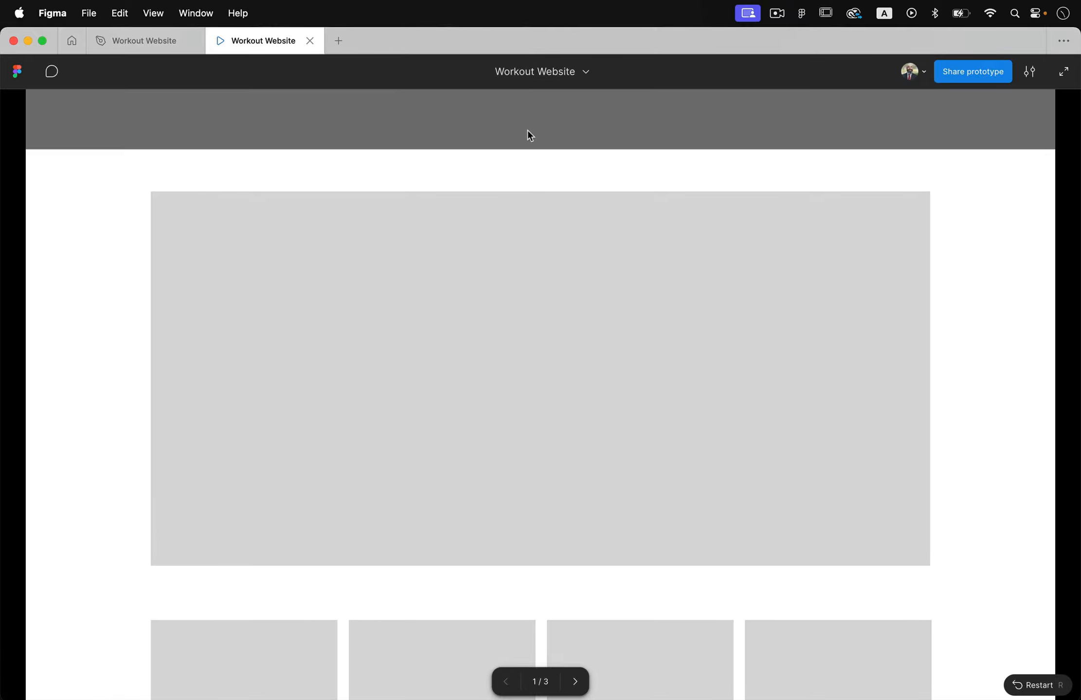
scroll(703, 430, down, 10)
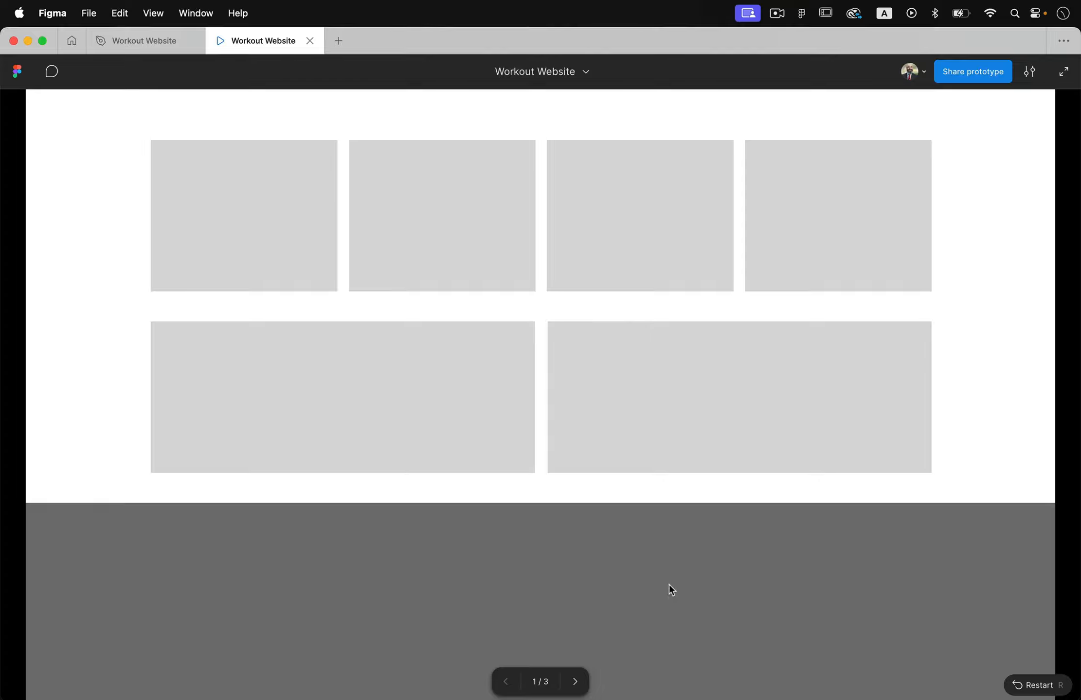
Return to the Workout Website design file and hide the 12-column layout guide of the Desktop - 1 frame
click(117, 39)
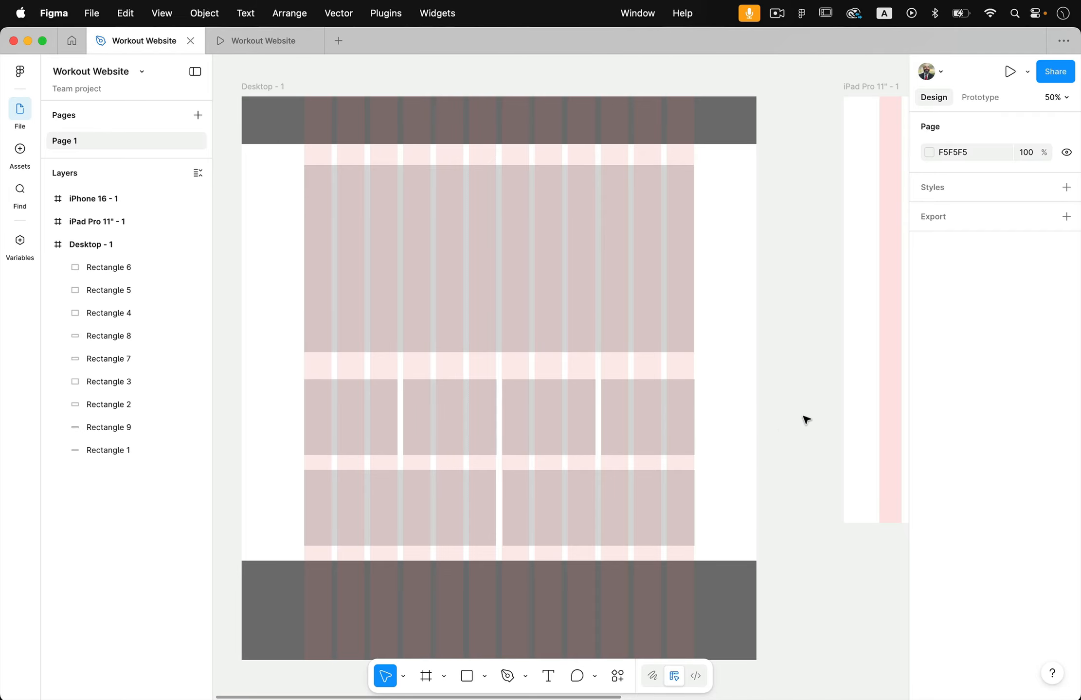
click(275, 86)
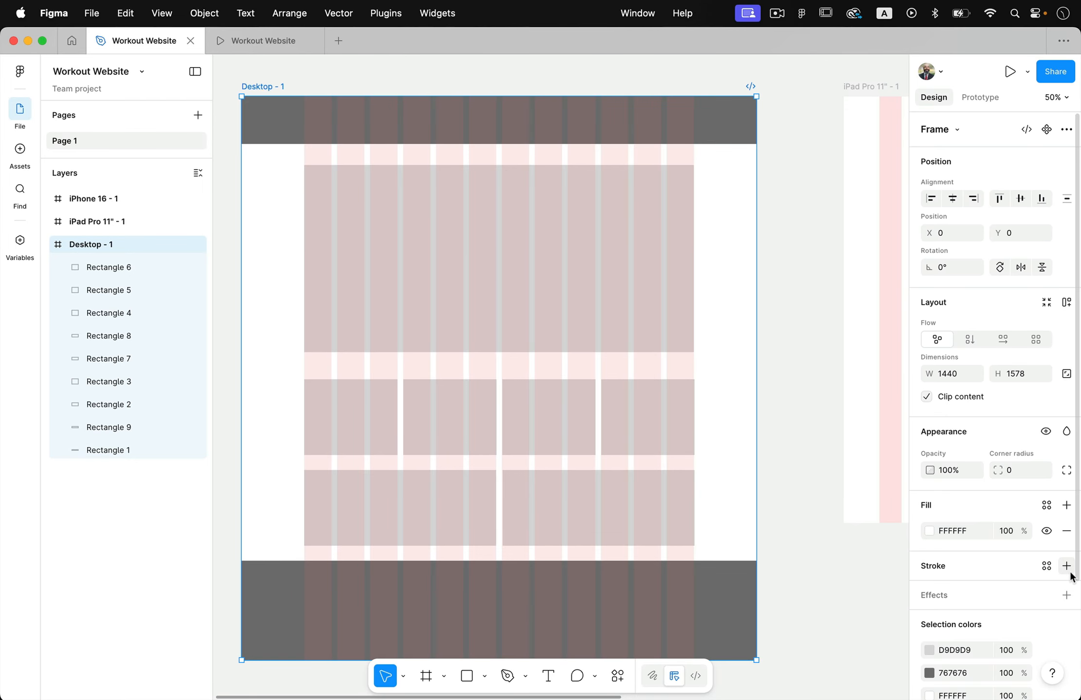
scroll(1037, 574, down, 4)
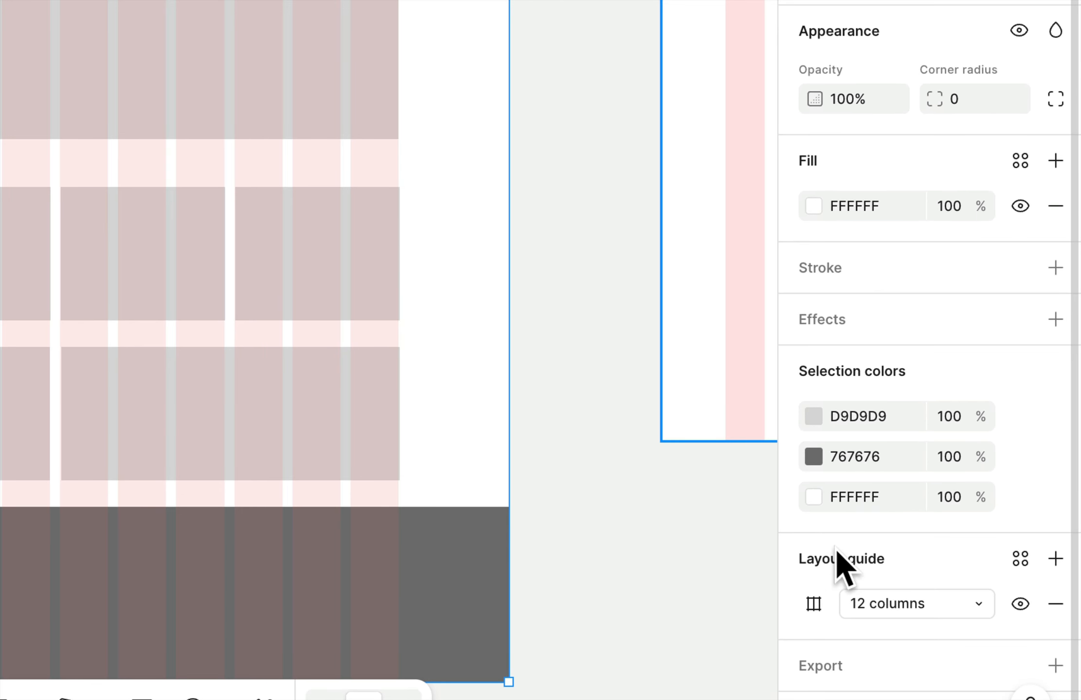
click(1021, 606)
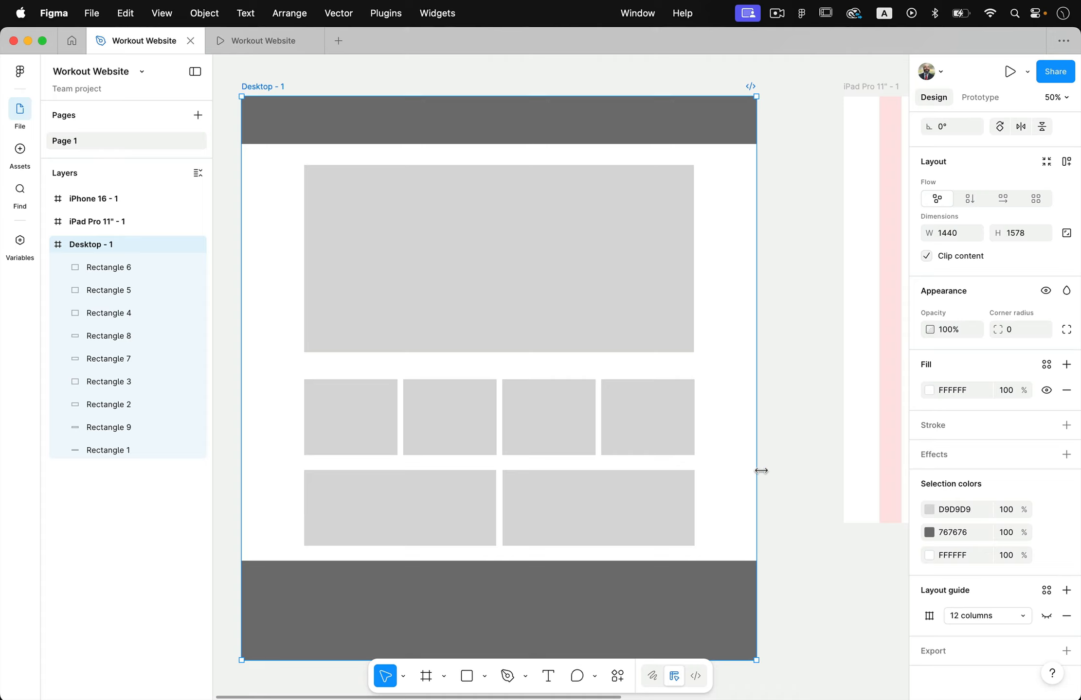
Toggle the visibility of all layout guides off and on to compare the Desktop - 1 and iPad Pro 11" - 1 frames
key(ctrl+shift+4)
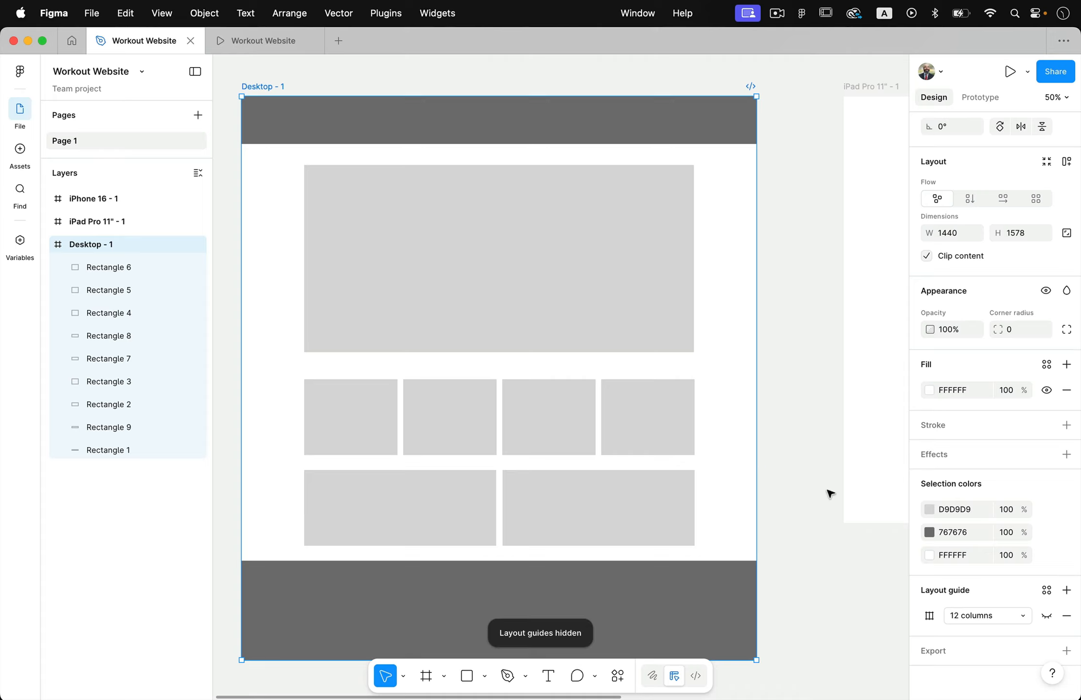
key(ctrl+shift+4)
click(828, 493)
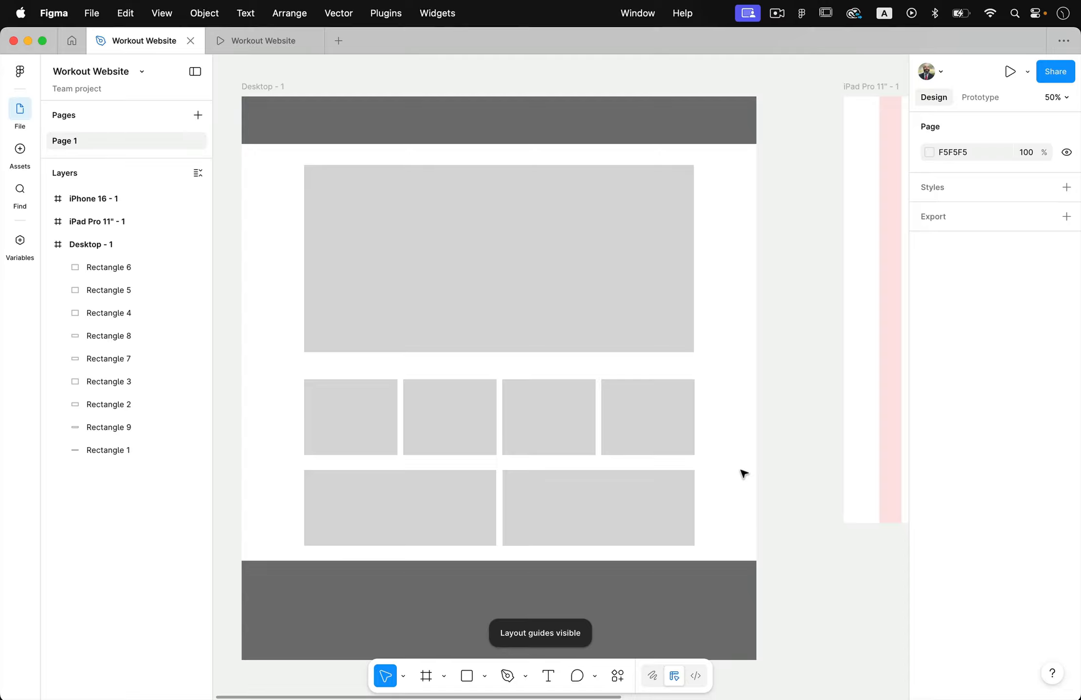
key(ctrl+shift+4)
key(ctrl+shift+4)
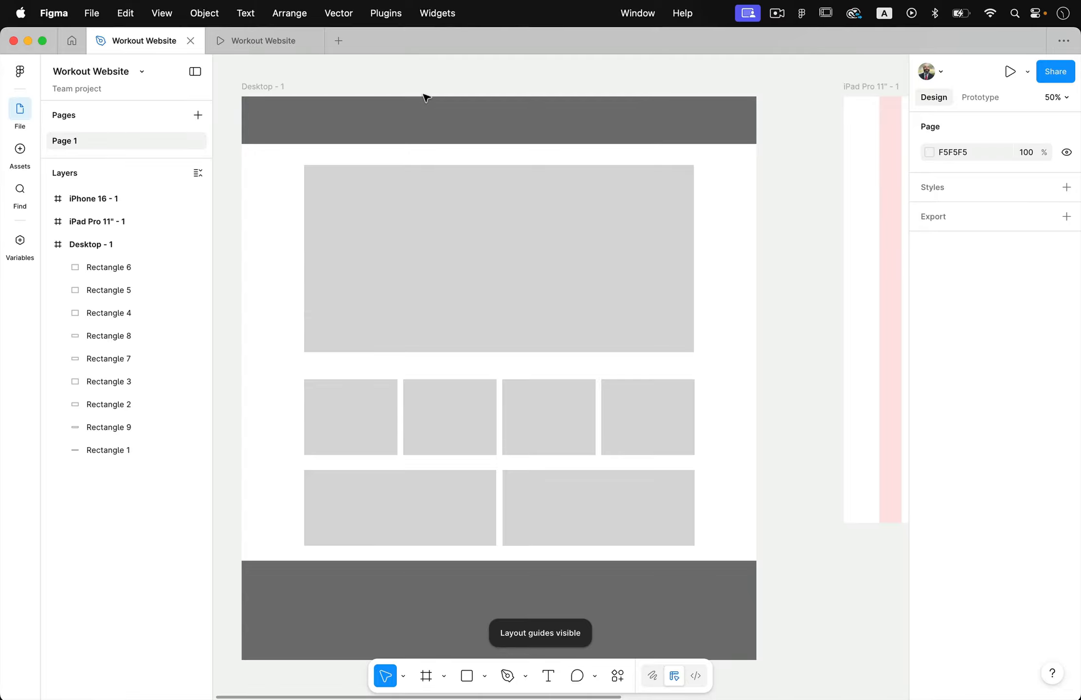
click(270, 87)
key(ctrl+shift+4)
key(ctrl+shift+4)
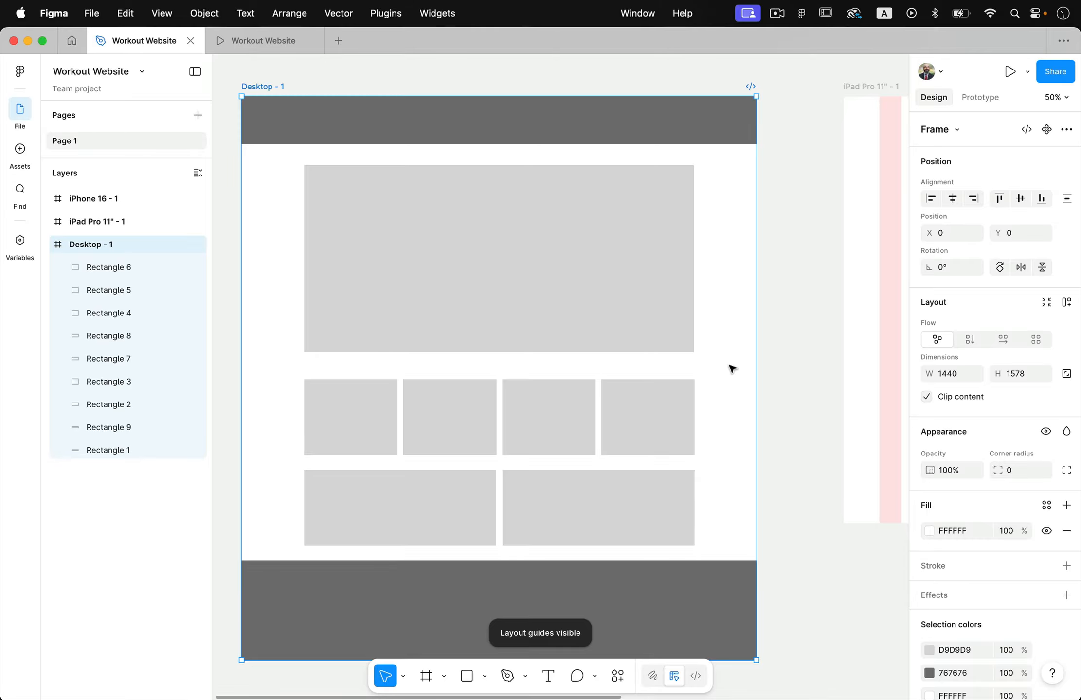
key(ctrl+shift+4)
key(ctrl+shift+4)
scroll(732, 368, right, 10)
key(ctrl+shift+4)
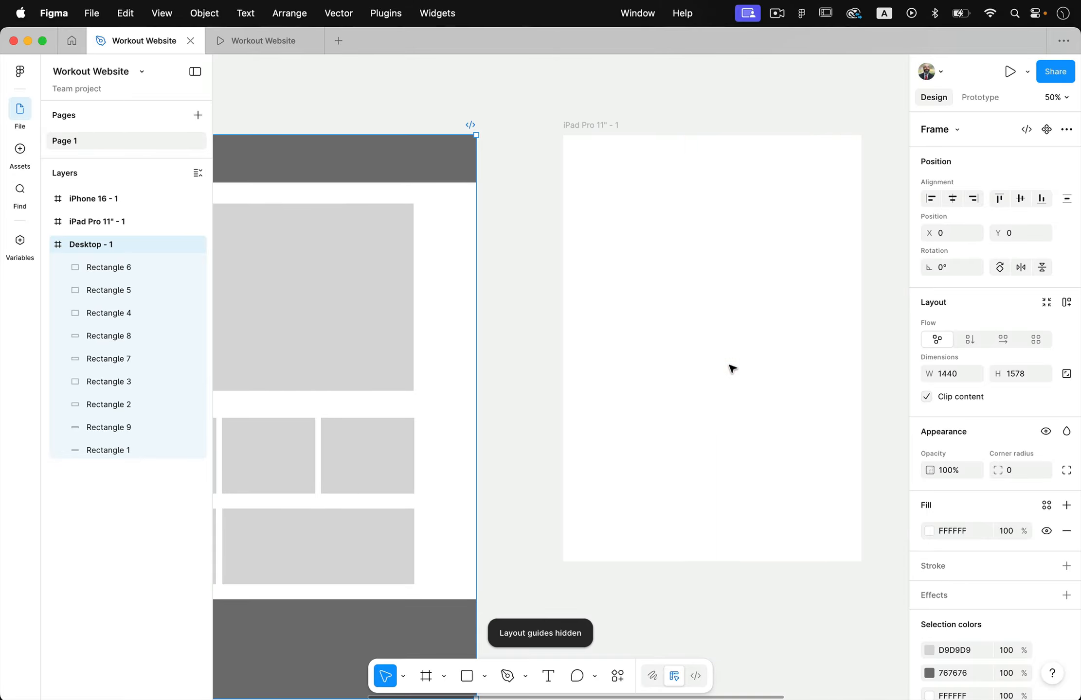
key(ctrl+shift+4)
scroll(732, 368, left, 10)
scroll(1054, 618, down, 5)
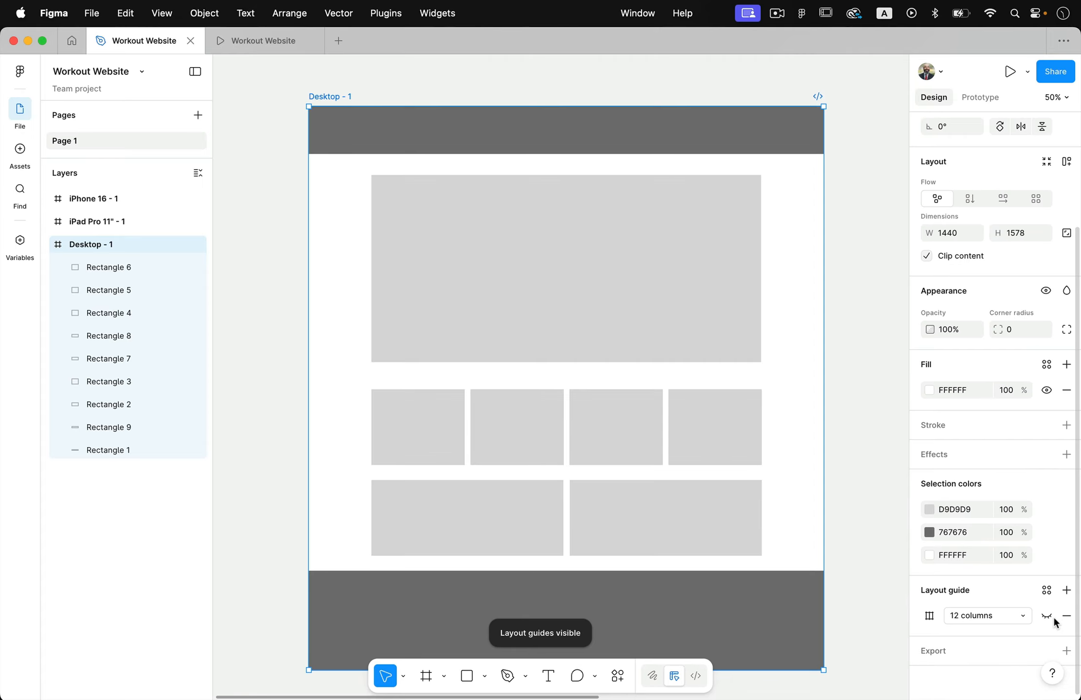
Turn the 12-column guide of Desktop - 1 back on, and hide the layout guides for all frames at once
click(1047, 617)
key(ctrl+shift+4)
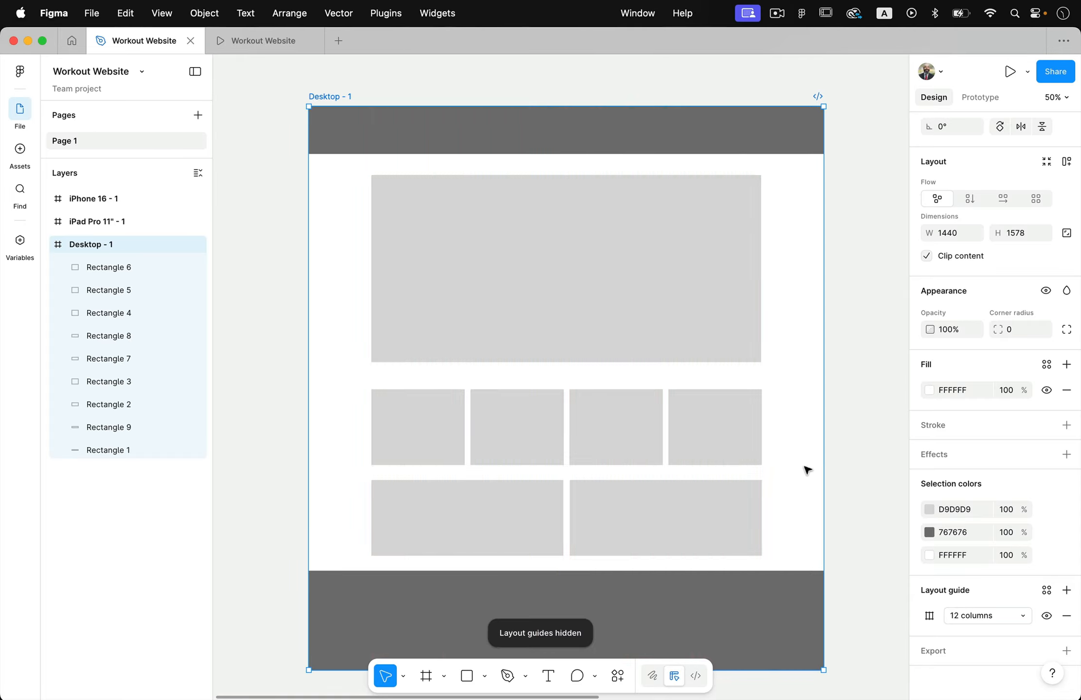
key(ctrl+shift+4)
key(ctrl+shift+4)
key(ctrl+shift+4)
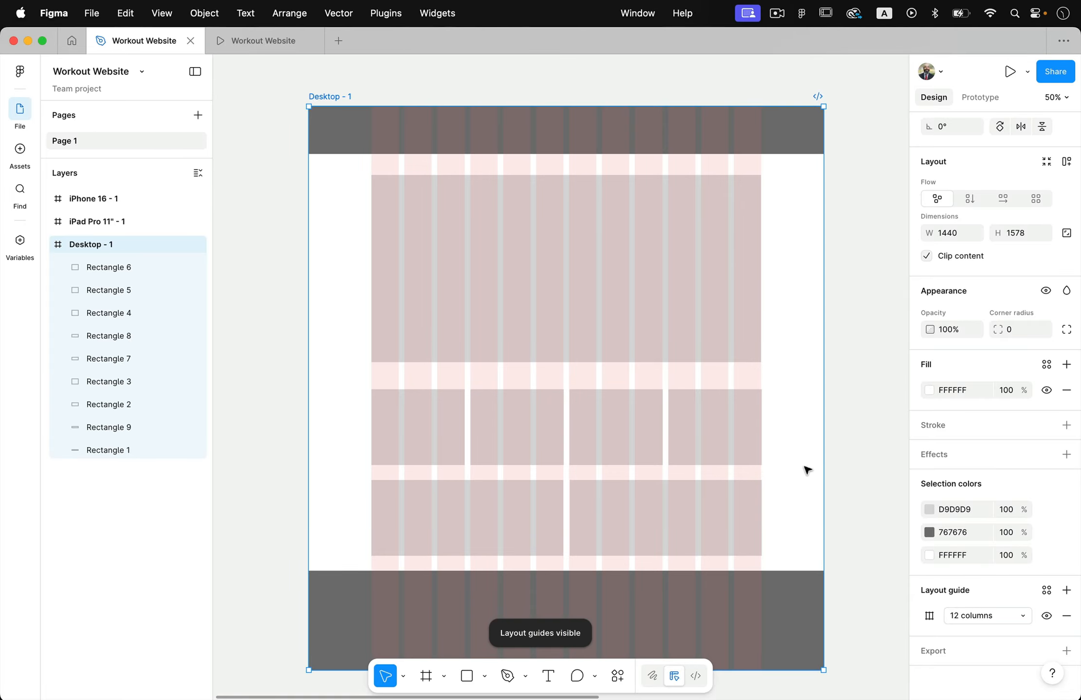
key(ctrl+shift+4)
click(839, 444)
Add a text box about 281 × 65 reading "LOGO HERE" near the left end of the dark header bar
scroll(804, 366, up, 2)
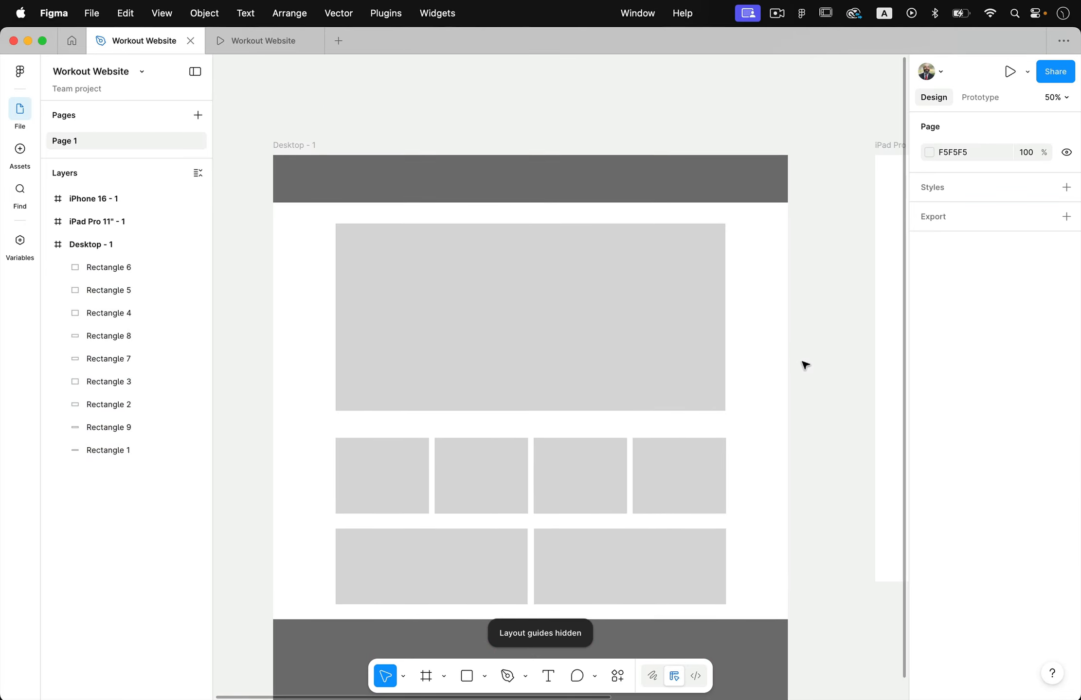
scroll(805, 366, down, 1)
scroll(514, 164, up, 3)
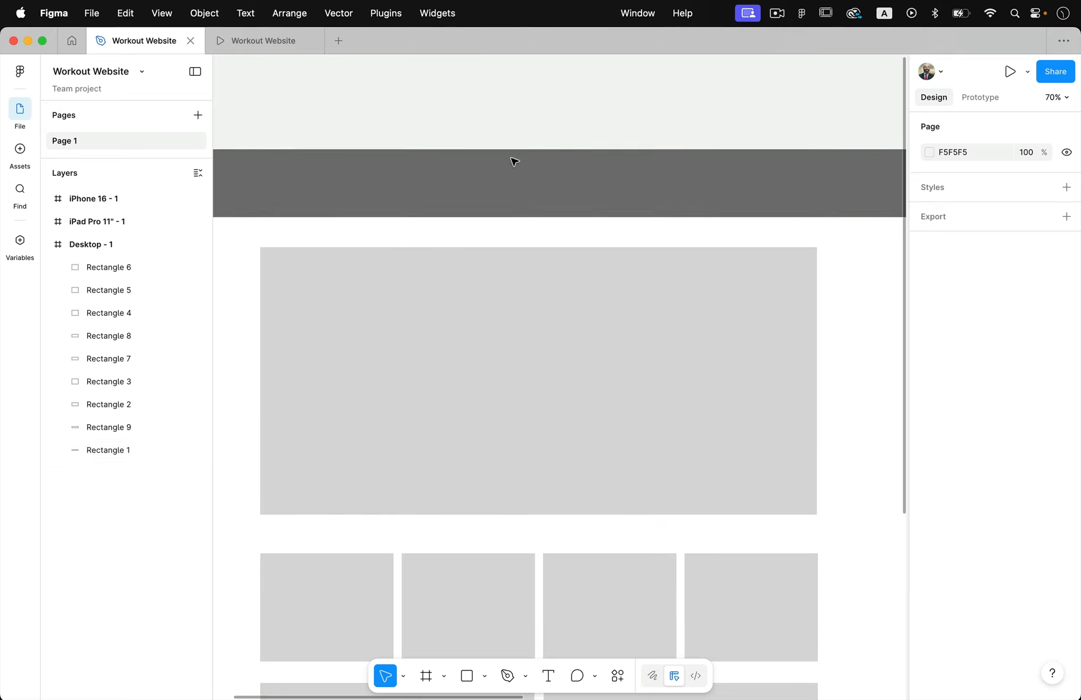
scroll(513, 172, down, 2)
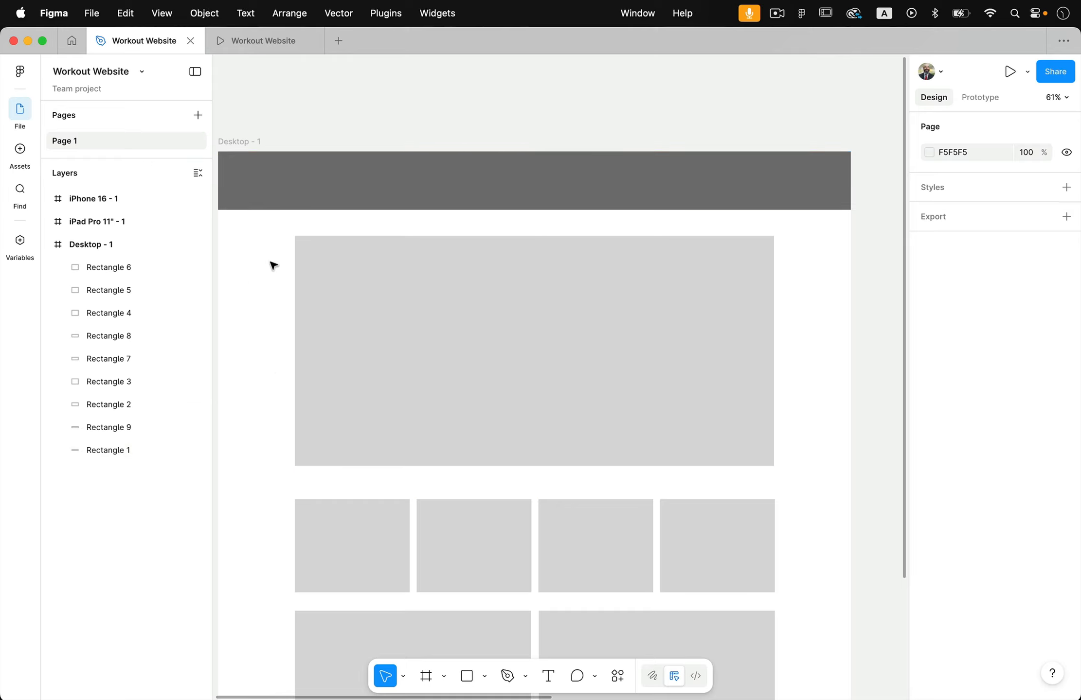
click(548, 677)
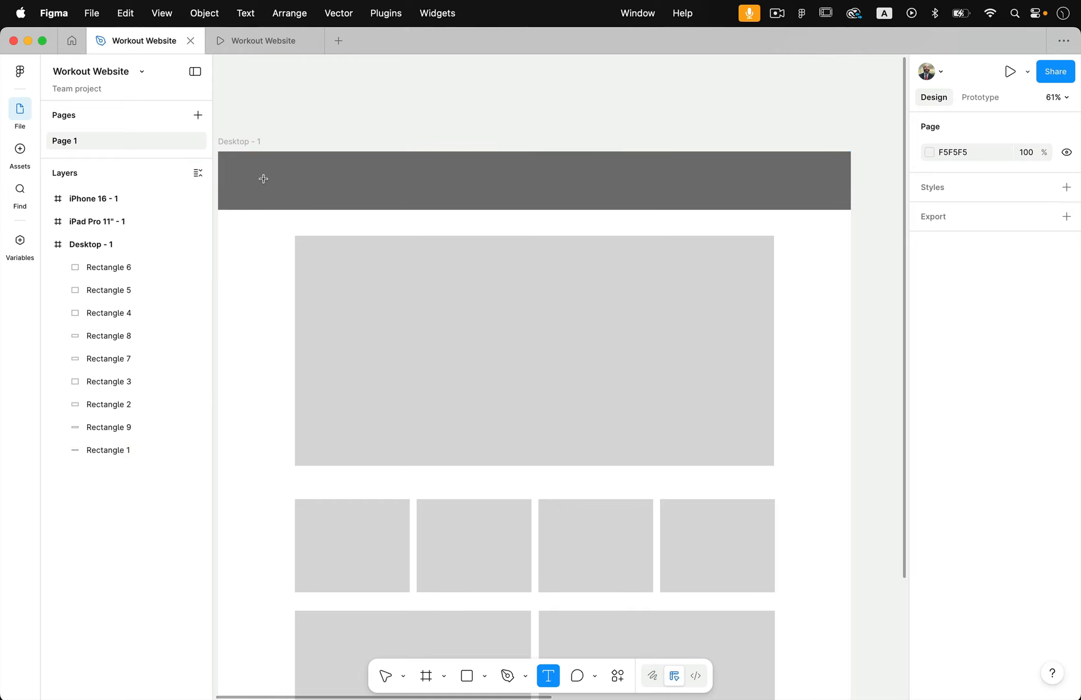
drag(269, 170, 393, 199)
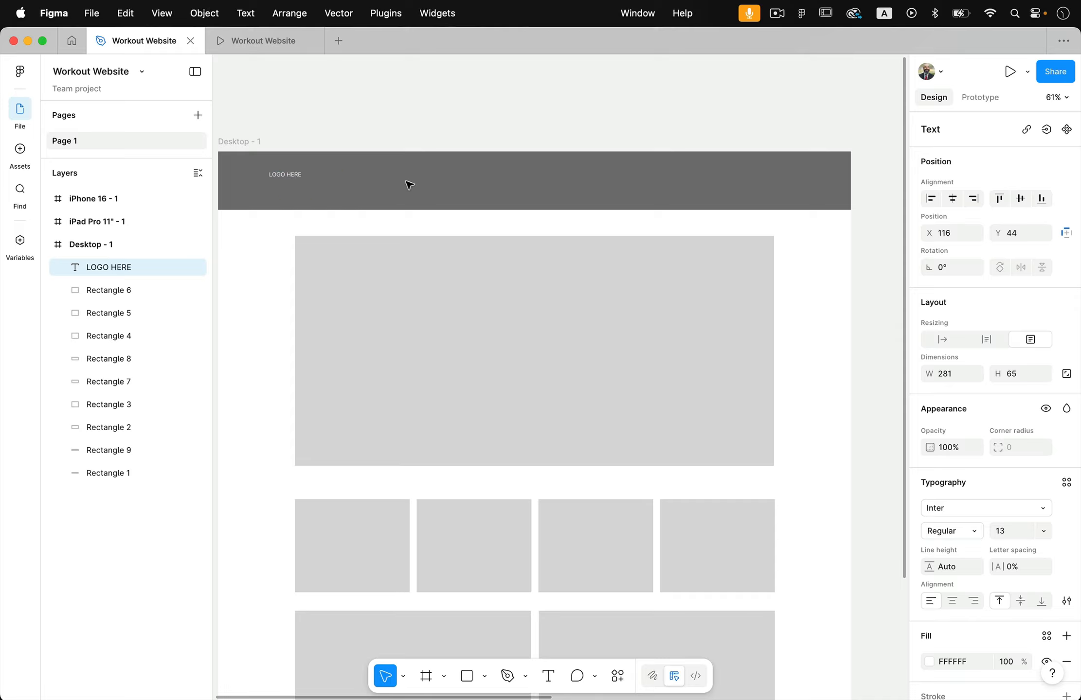
Format the LOGO HERE text as Inter Bold with a font size of 24
key(super+shift+period)
key(super+shift+period)
key(super+shift+period)
key(super+shift+period)
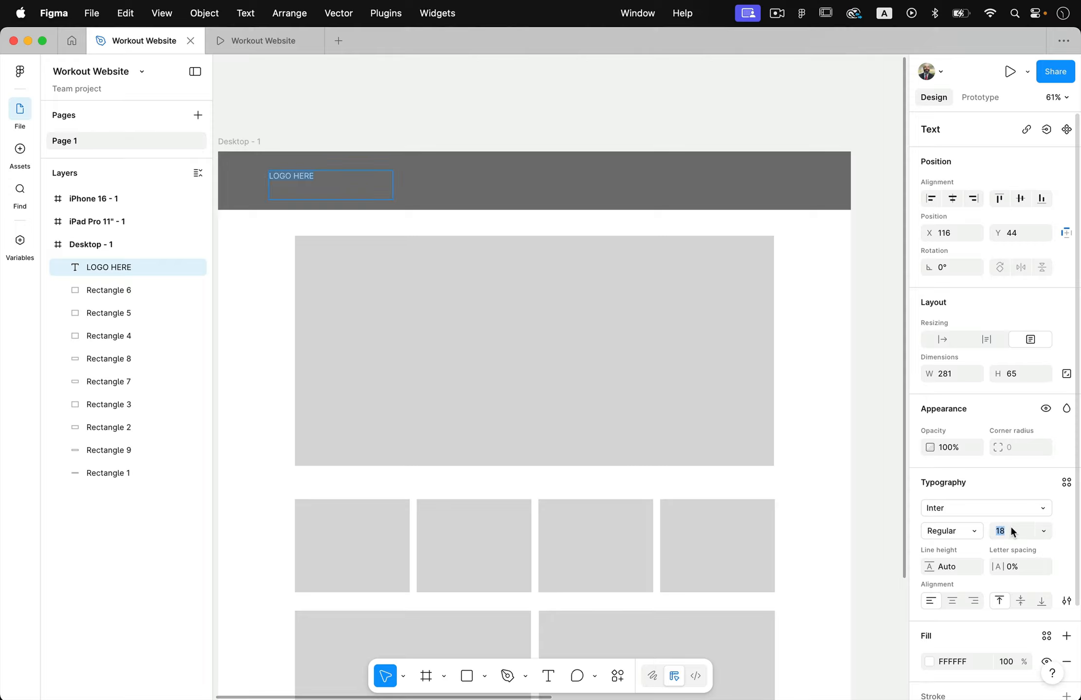
click(975, 533)
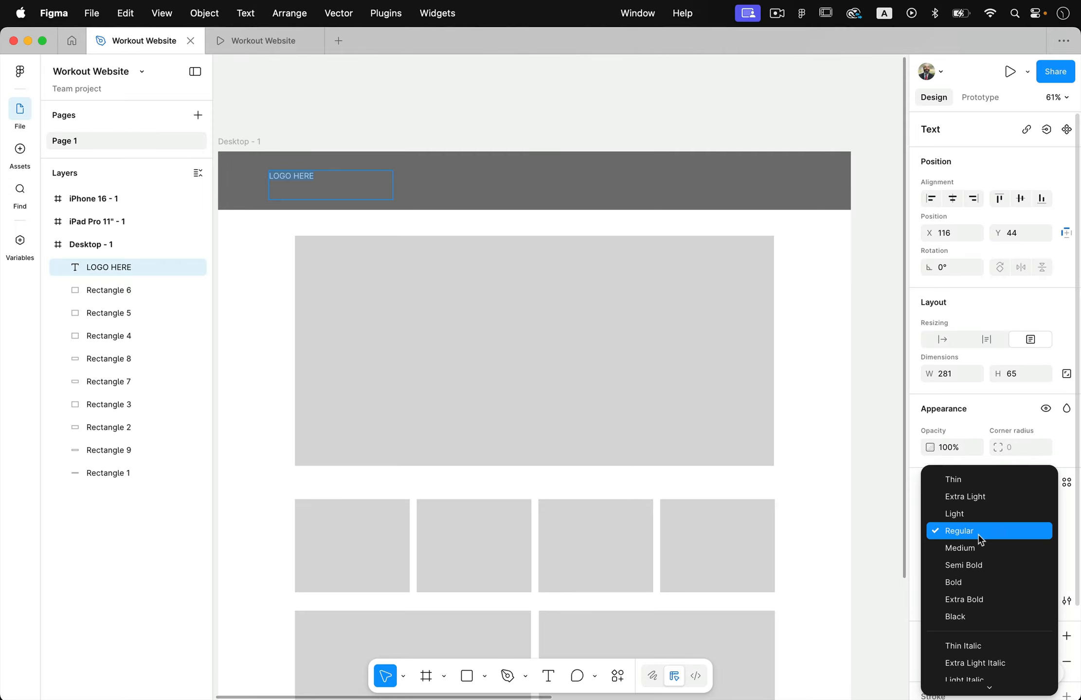
click(985, 580)
text(24)
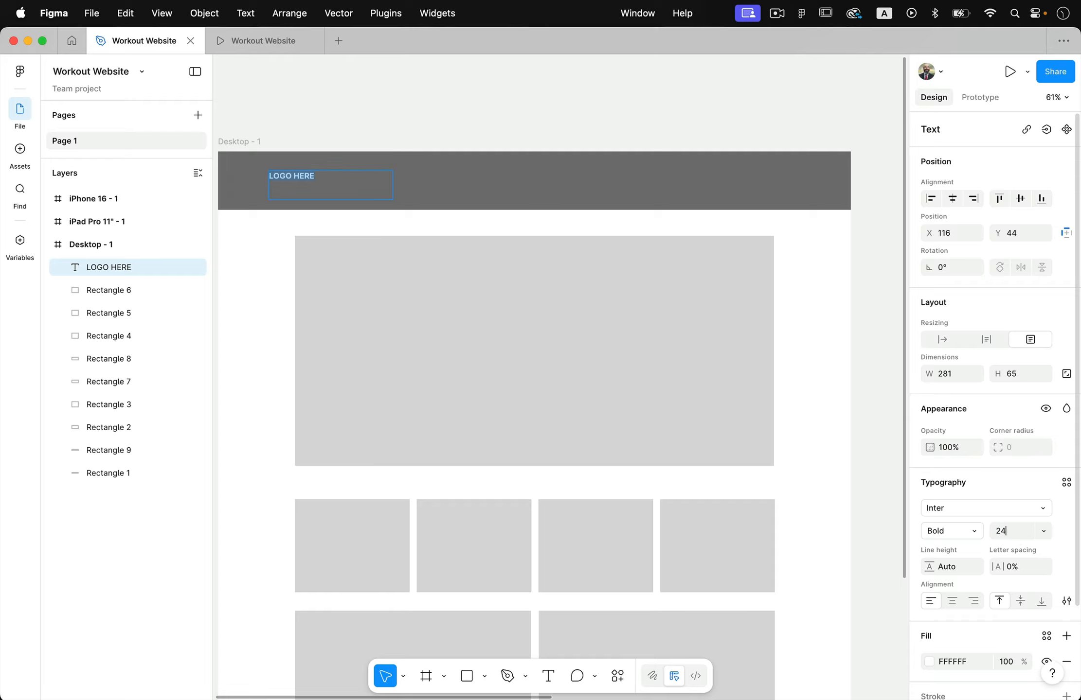
key(Return)
Shrink the LOGO HERE text box to about 151 × 34 so it fits closely around the words
click(358, 167)
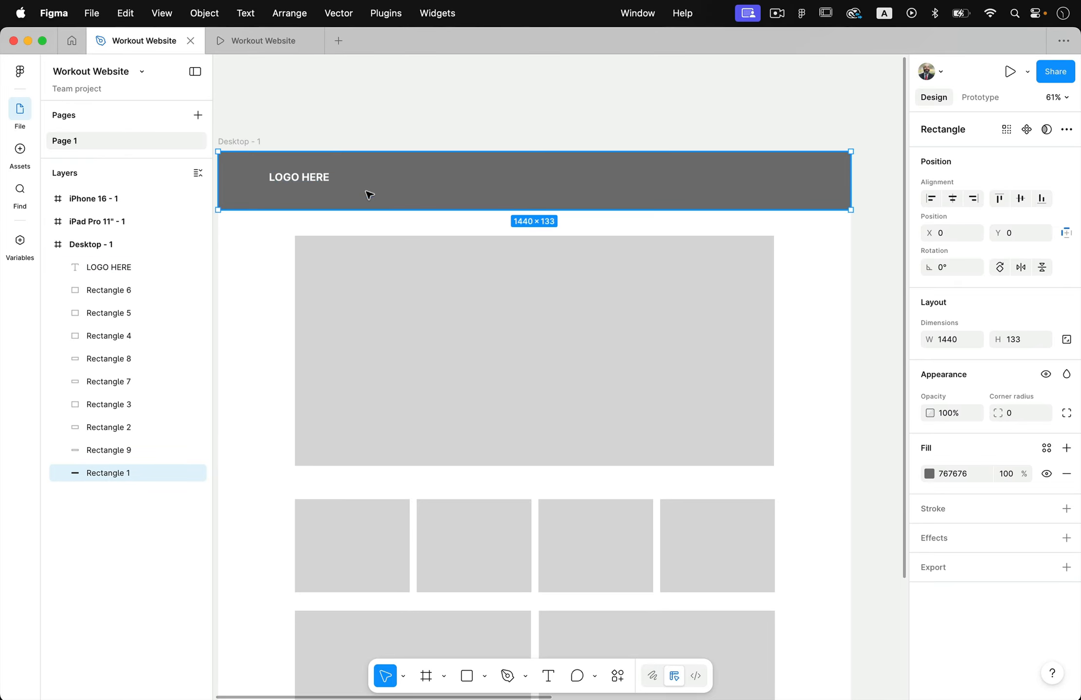
click(333, 182)
click(350, 132)
click(354, 188)
click(316, 184)
drag(392, 201, 335, 186)
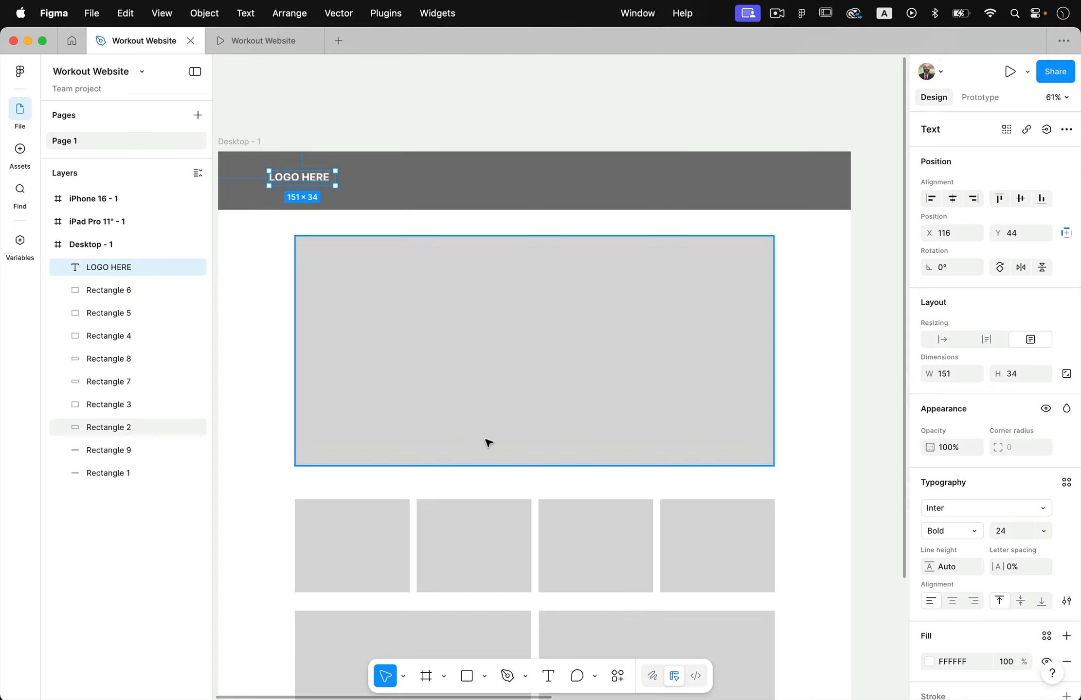
Draw a rectangle about 182 × 54 around the LOGO HERE text and send it backward behind the text
click(466, 676)
mouse_move(261, 166)
mouse_down()
mouse_move(326, 198)
mouse_move(342, 190)
mouse_up()
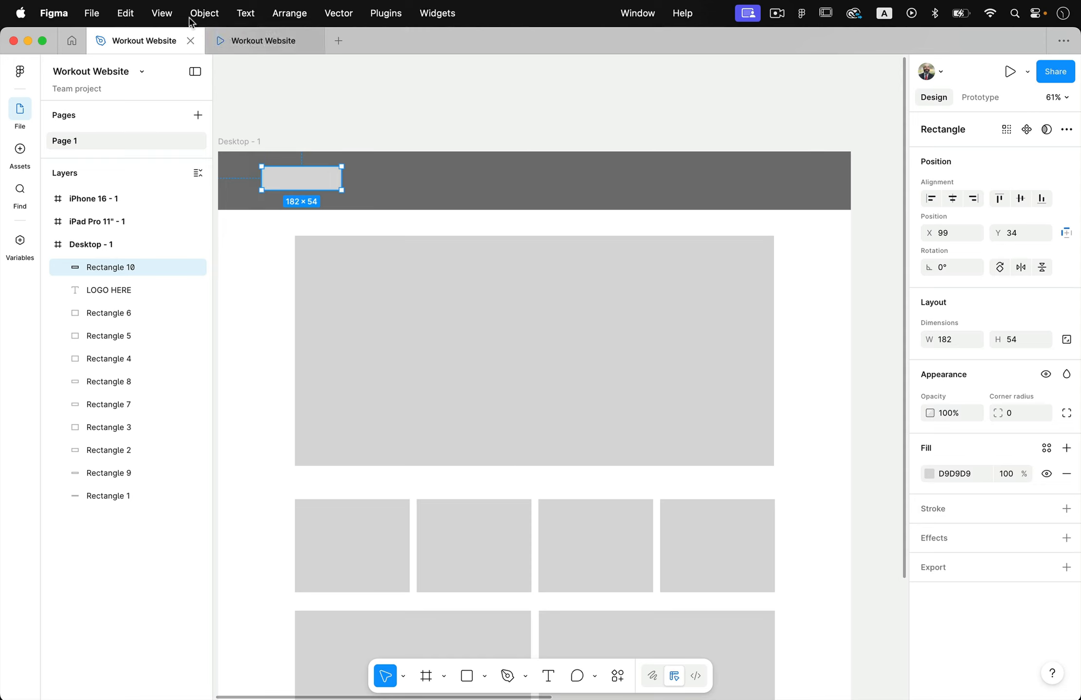
key(super+bracketleft)
Move the LOGO HERE text to X 119, Y 47 so it sits centred on its light gray rectangle
ctrl+scroll(260, 79, up, 10)
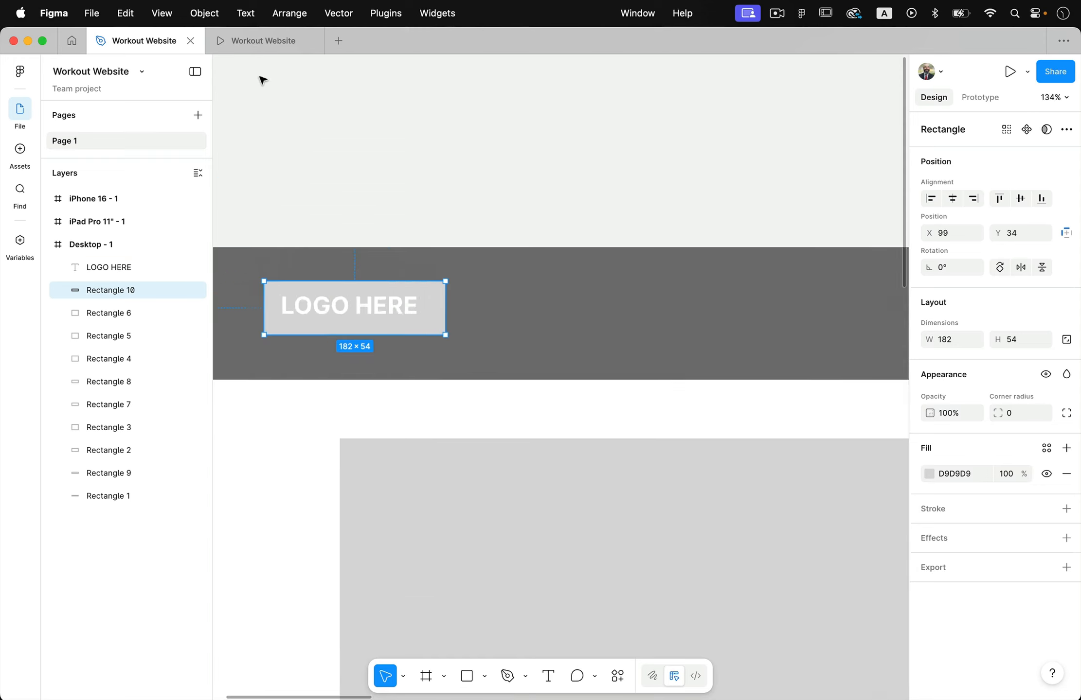
scroll(376, 314, down, 2)
scroll(375, 315, left, 2)
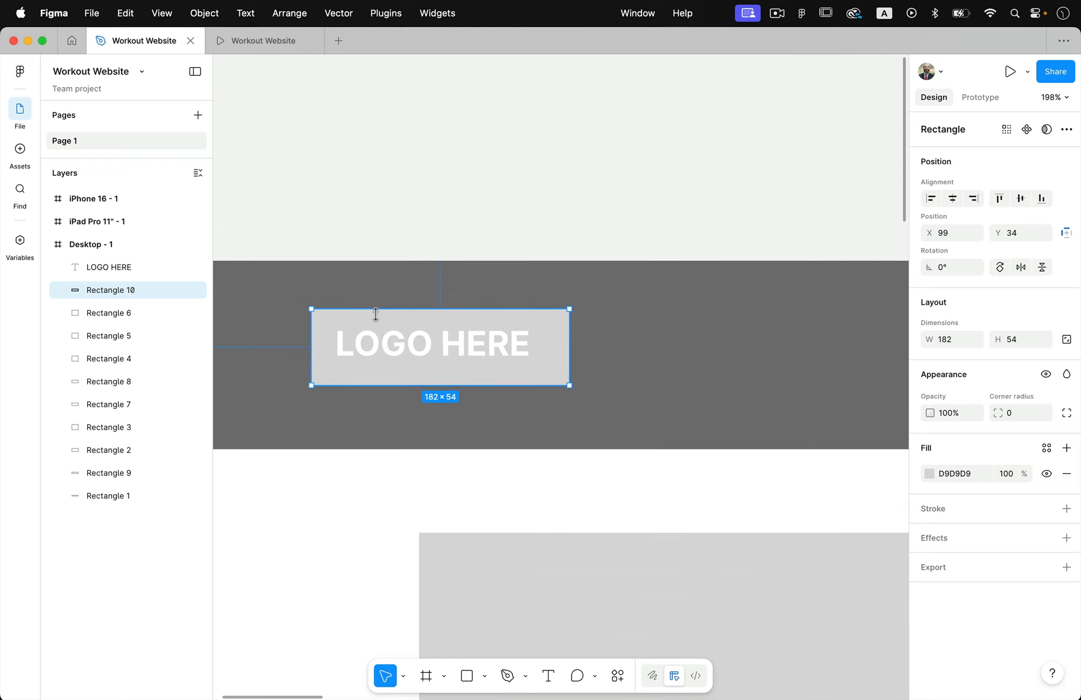
click(352, 220)
click(393, 355)
drag(393, 355, 397, 354)
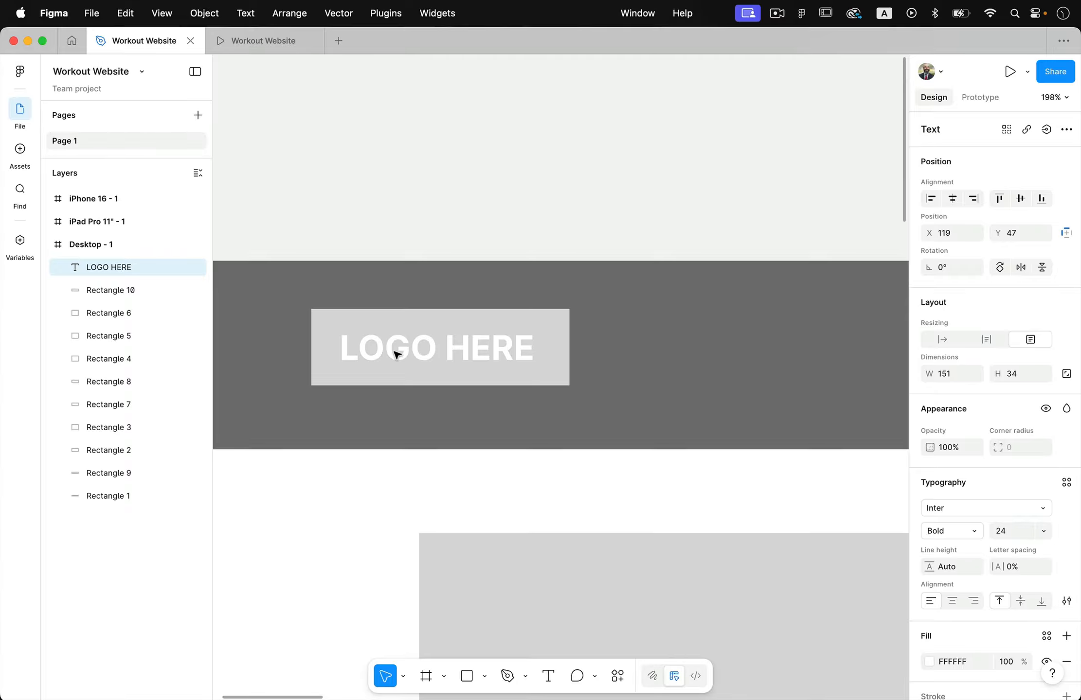
Group the LOGO HERE text with the light gray rectangle behind it
shift+click(337, 343)
click(208, 13)
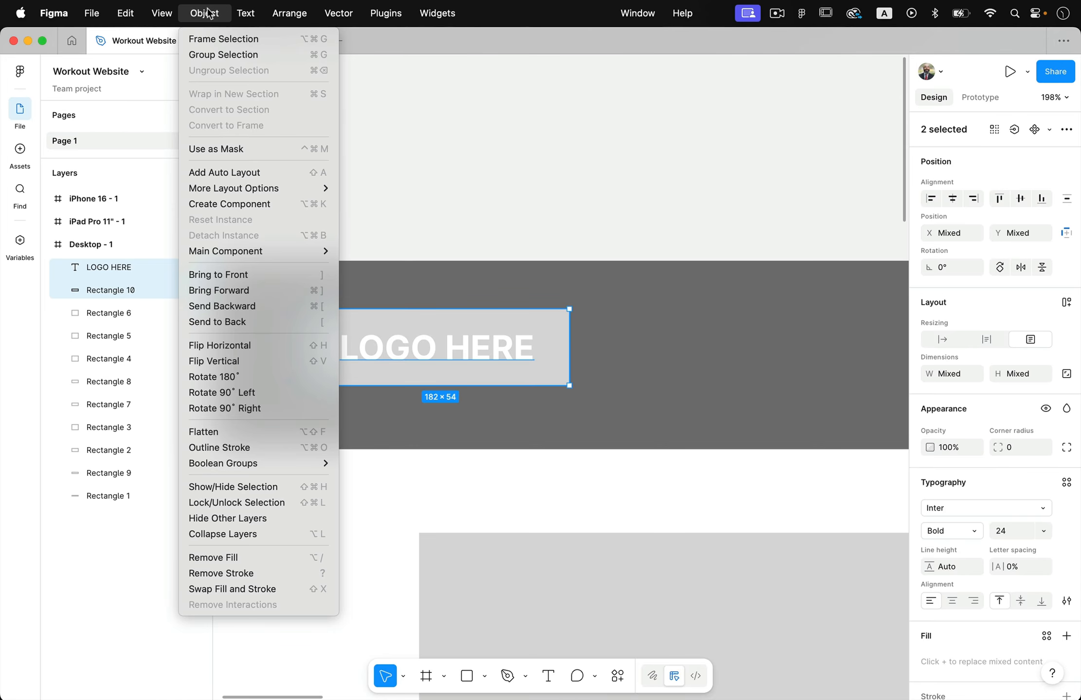
click(216, 54)
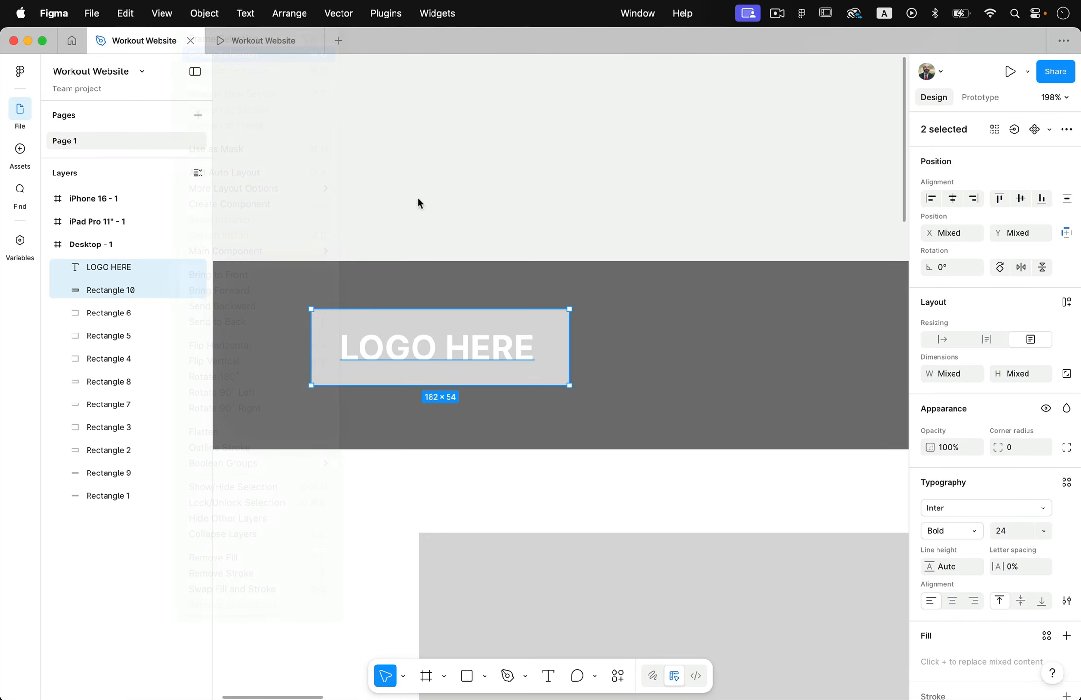
click(448, 191)
Move the logo group within the header bar to about X 152, Y 51
drag(448, 363, 512, 393)
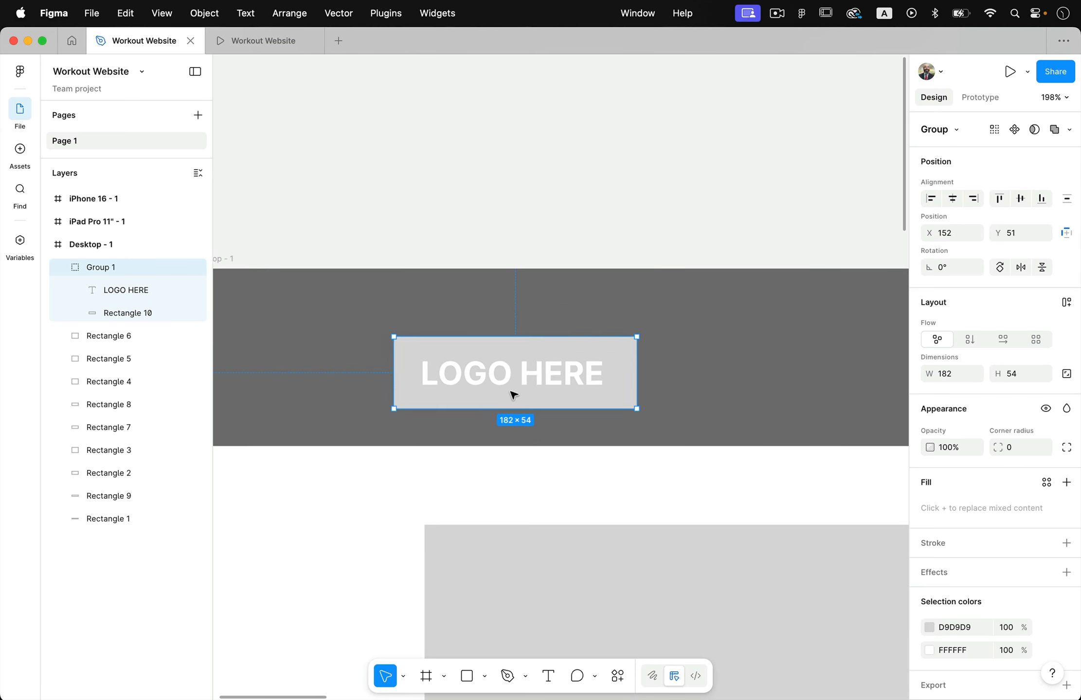
scroll(513, 394, down, 5)
scroll(512, 393, right, 5)
scroll(511, 393, down, 2)
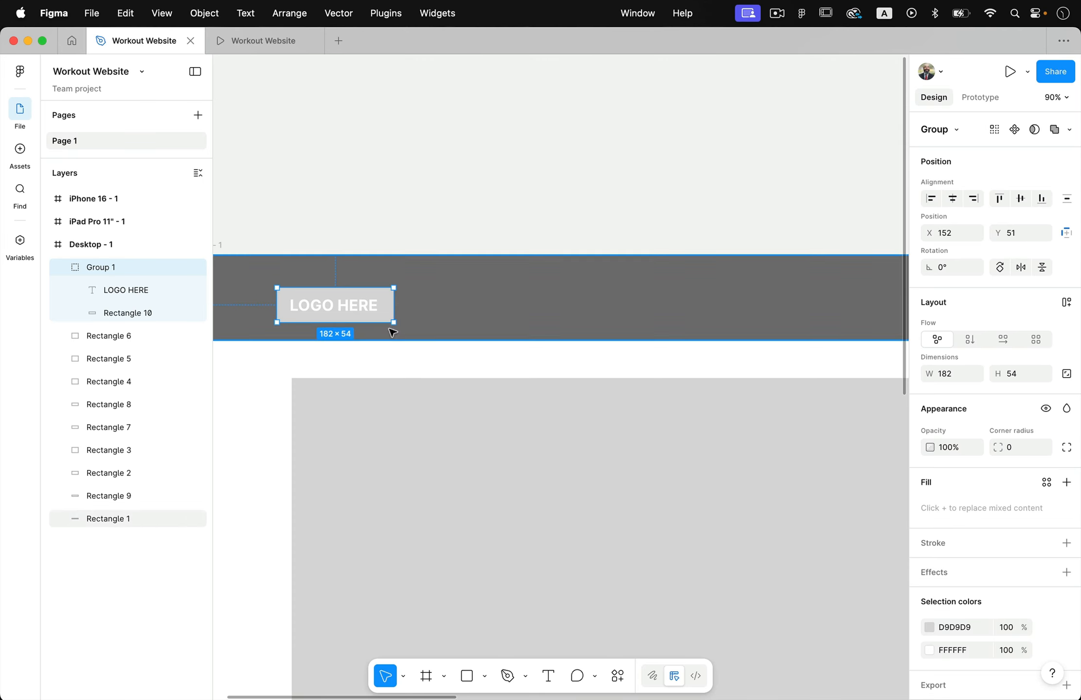
Move the logo group to X 175 so it lines up with the large gray block's left edge, and show the layout guides
drag(360, 314, 373, 313)
click(385, 180)
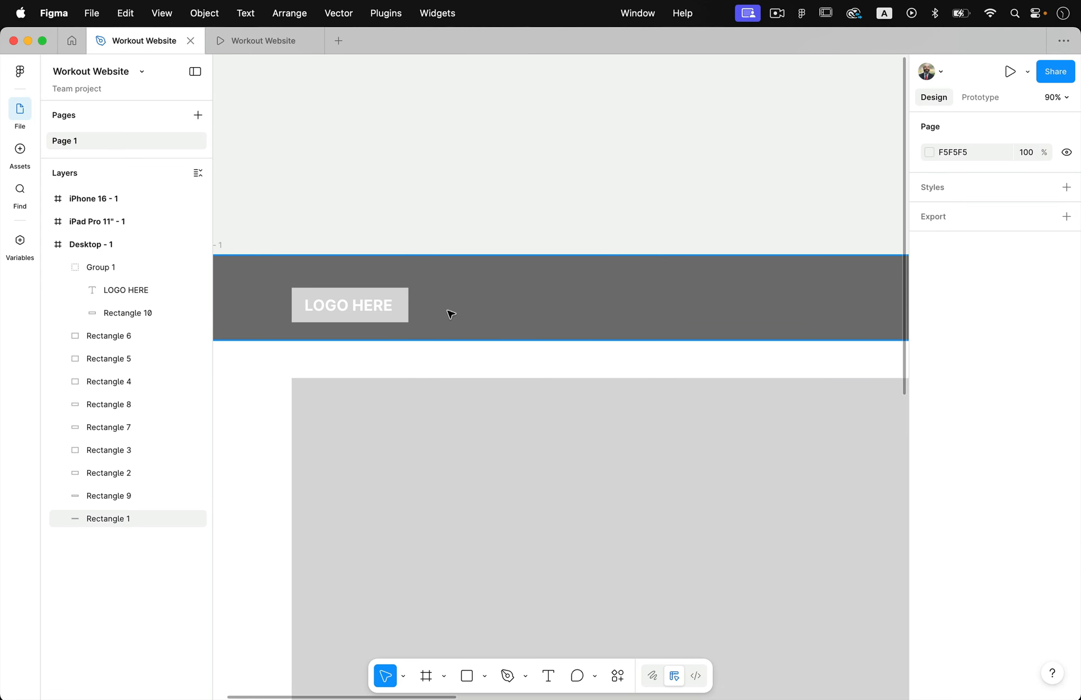
key(ctrl+g)
click(387, 313)
scroll(389, 312, up, 5)
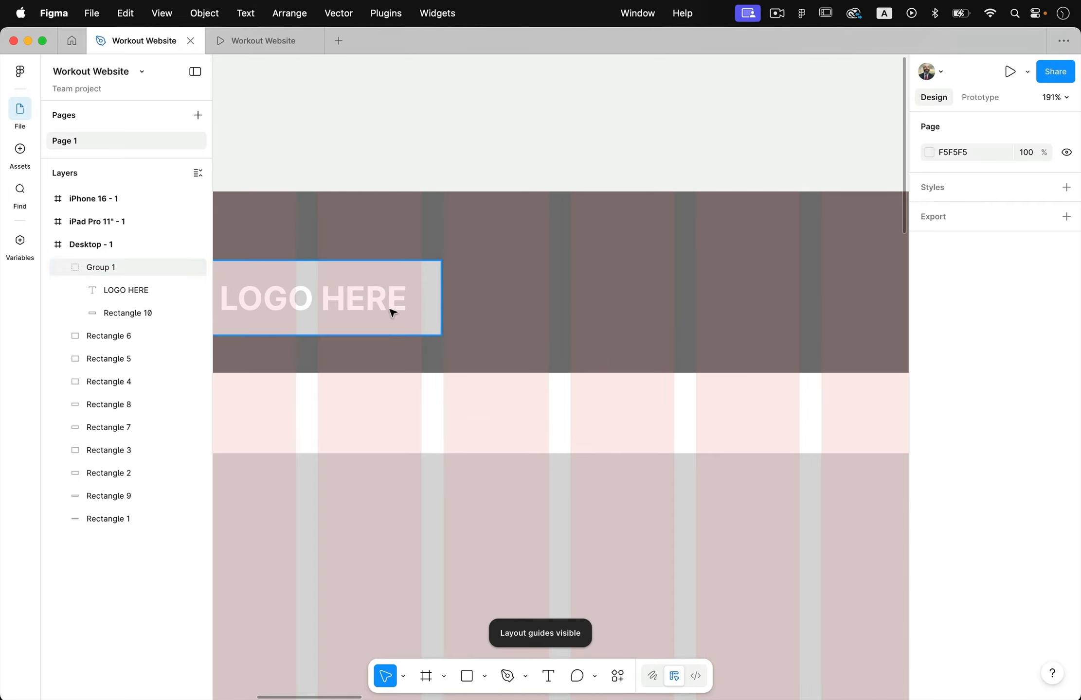
Try to widen the logo group to 261 so it spans the first three layout columns
drag(466, 304, 543, 310)
scroll(535, 321, down, 3)
scroll(533, 319, down, 5)
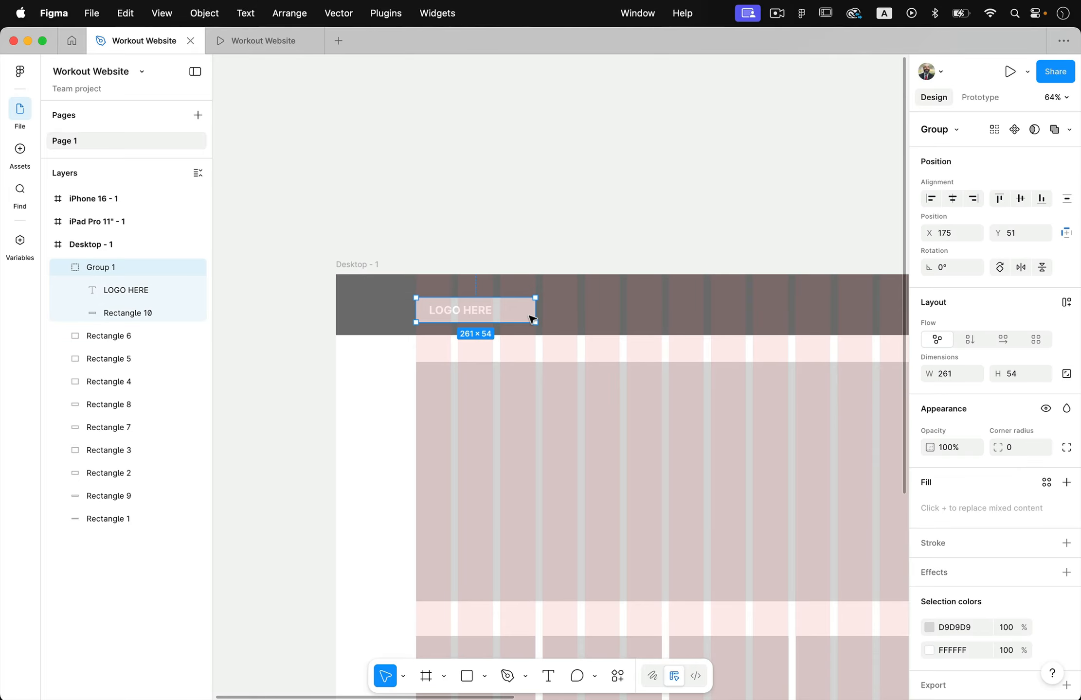
key(super+z)
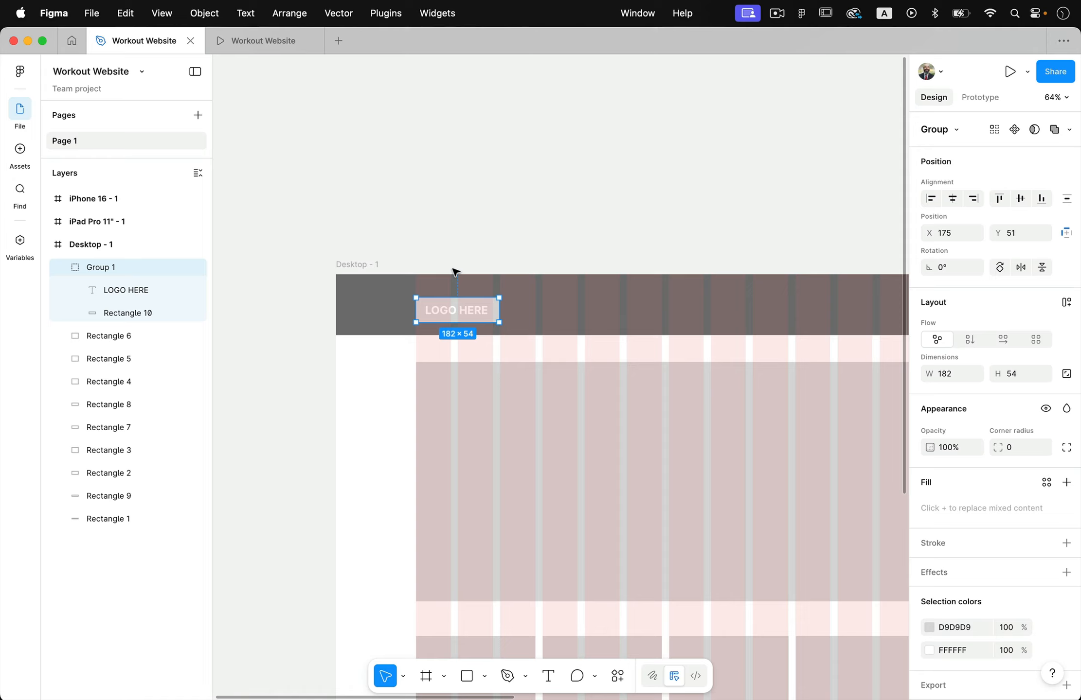
Hide the layout guides and add a text box about 193 × 39 reading "Find a Gym" in the header bar beside the logo
key(ctrl+g)
click(468, 244)
scroll(470, 245, right, 5)
scroll(470, 245, down, 2)
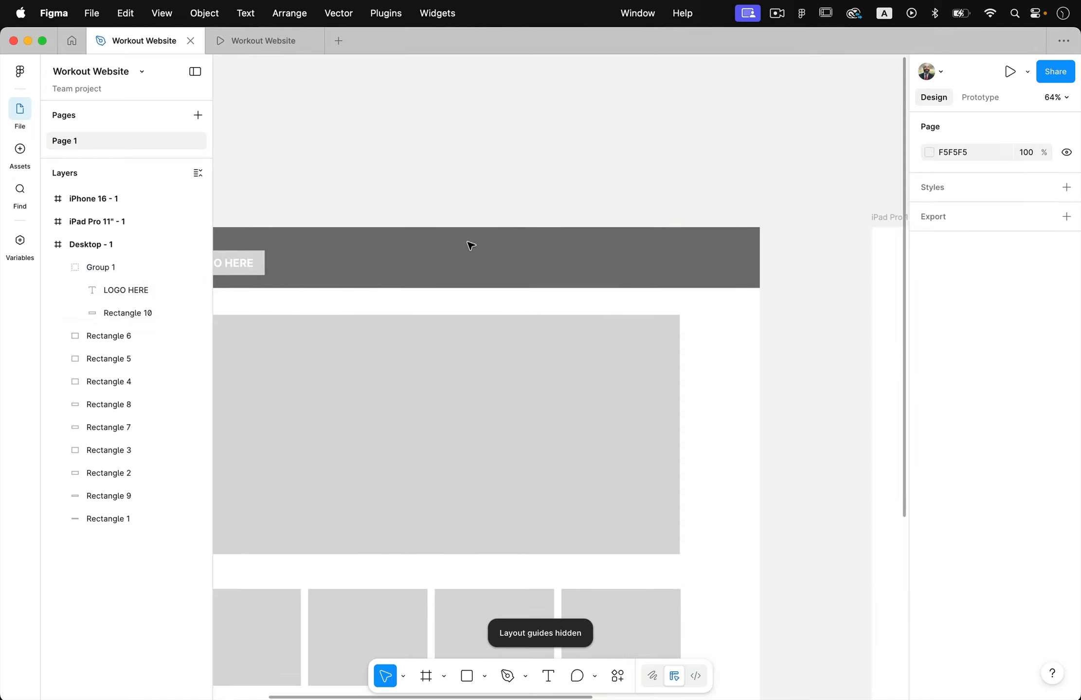
key(t)
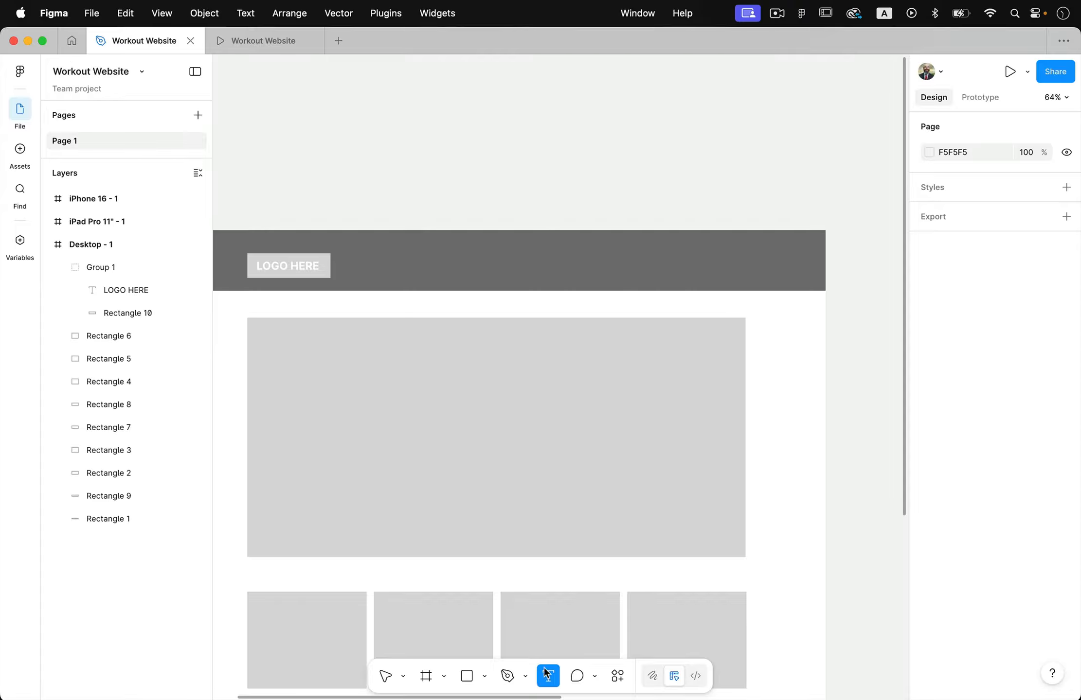
drag(358, 256, 445, 275)
scroll(384, 272, up, 3)
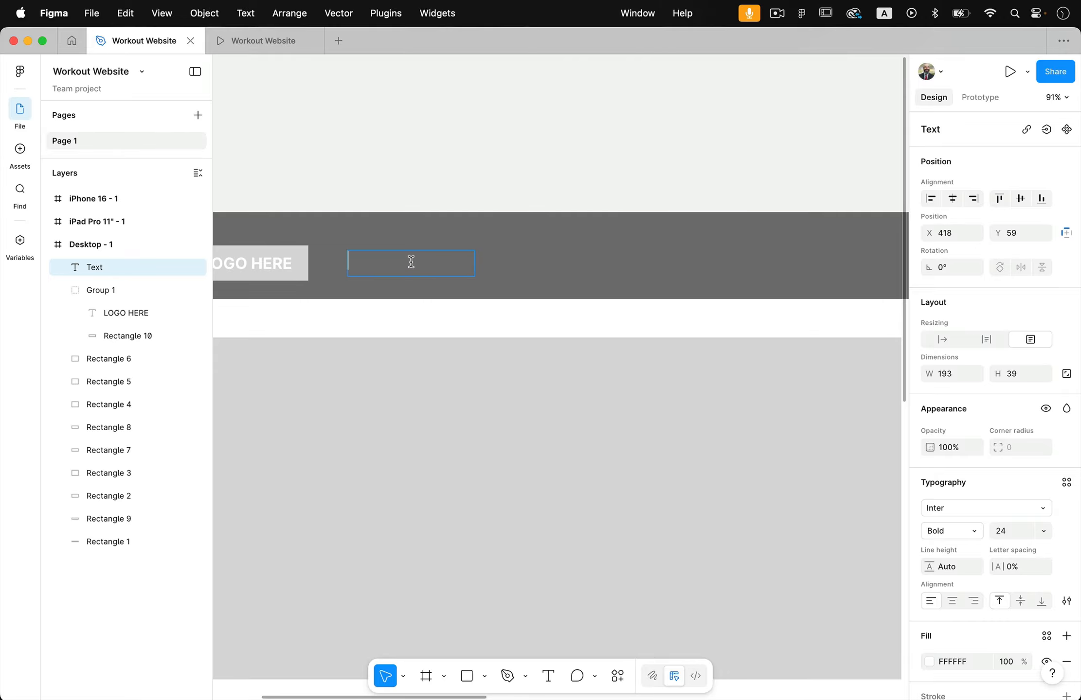
text(Find a Gym)
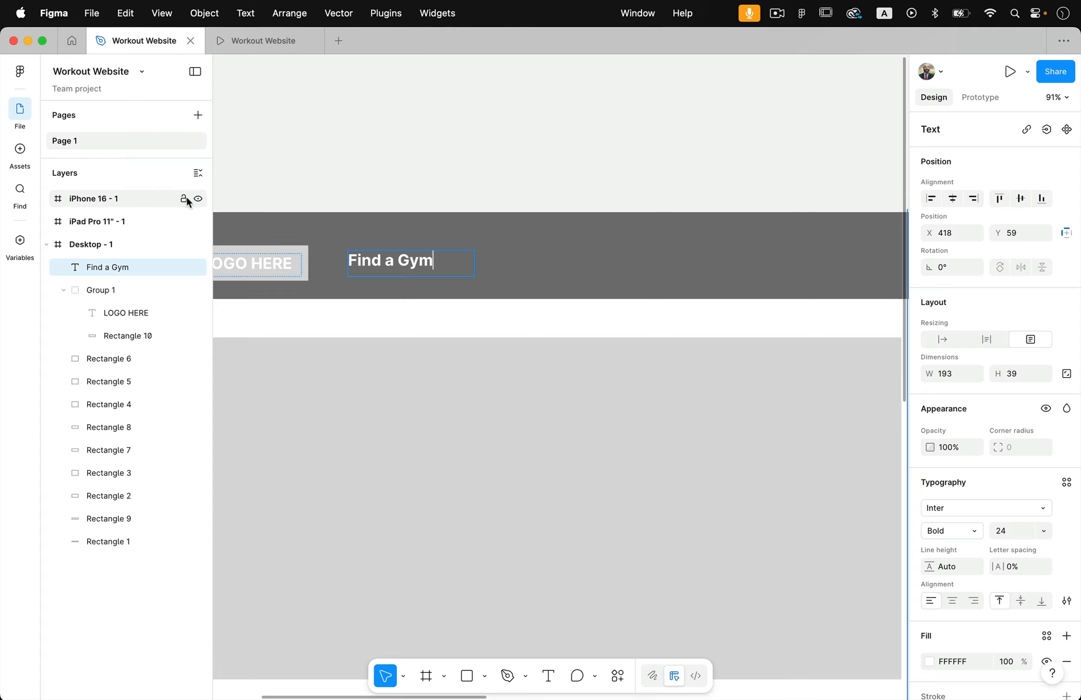
Center-align the Find a Gym text horizontally within its text box
key(super+a)
click(956, 601)
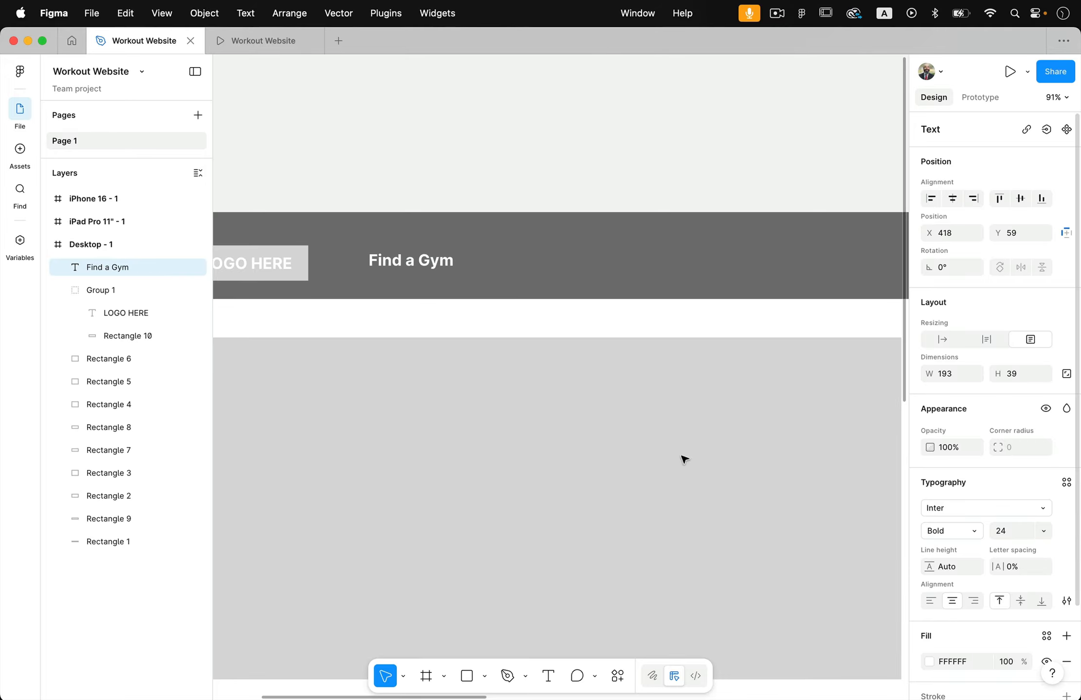
key(Escape)
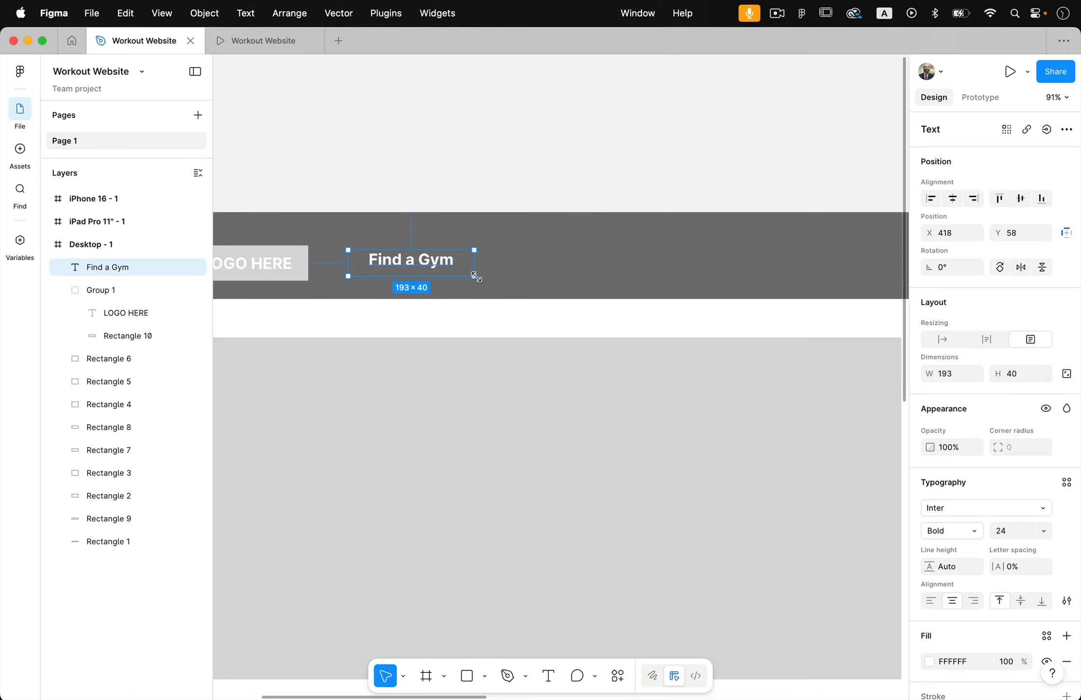
Duplicate the Find a Gym label along the header to about X 643 and change the copy's text to "Training"
drag(413, 267, 561, 268)
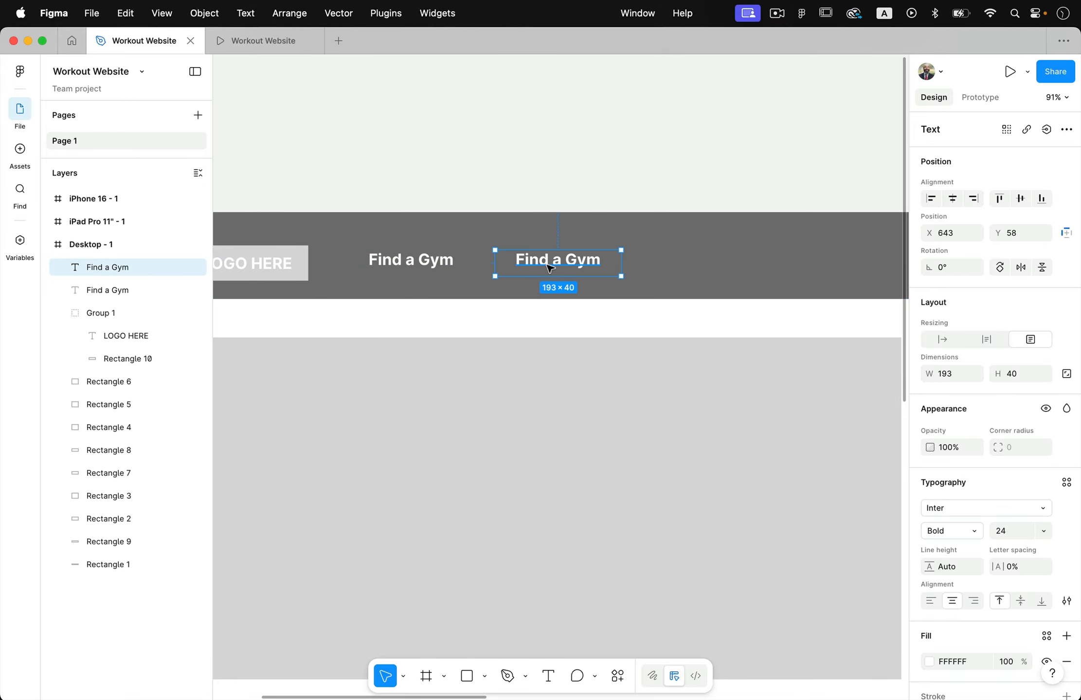
double_click(545, 264)
text(Training)
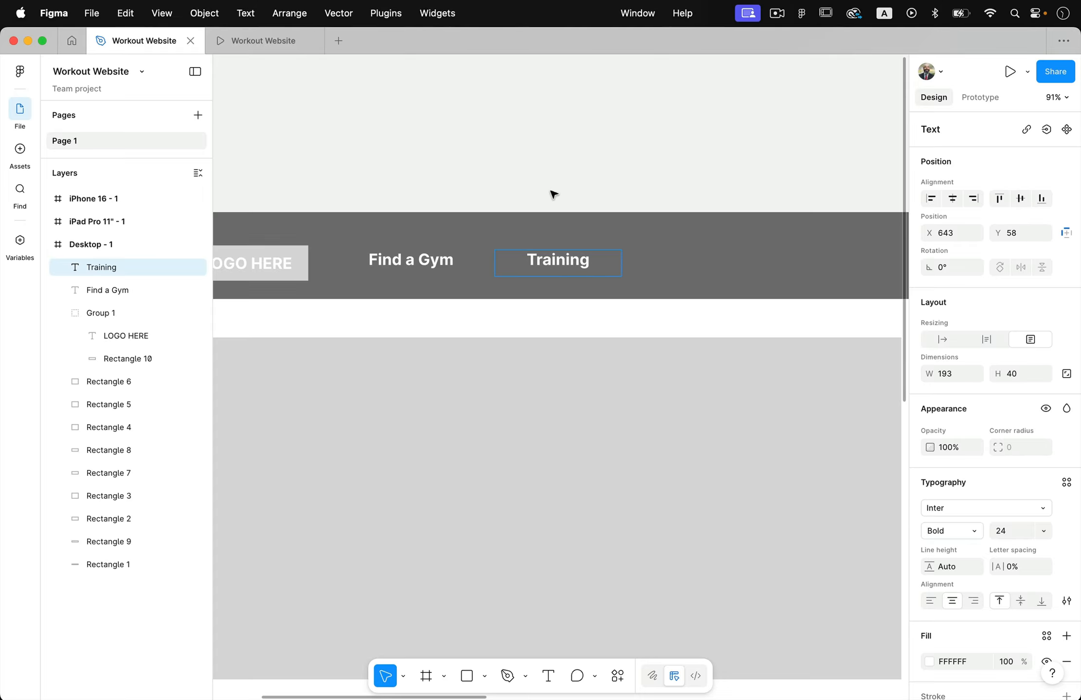
key(Escape)
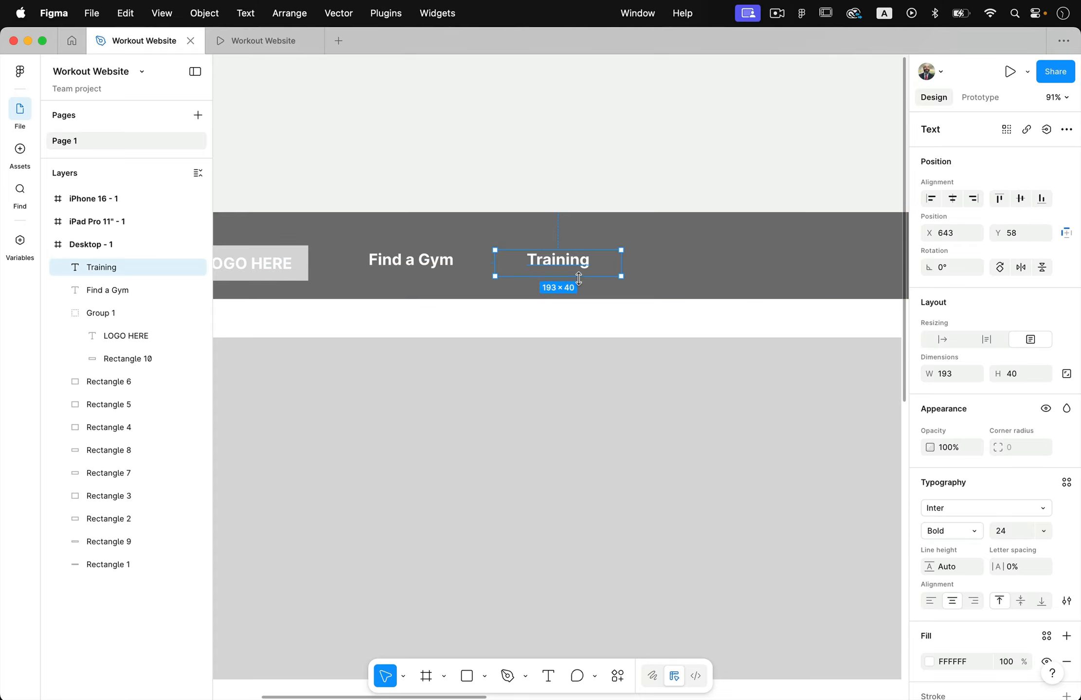
Duplicate the Training label along the header to about X 850 and change the copy's text to "Price"
drag(545, 267, 681, 269)
scroll(658, 241, right, 3)
double_click(628, 253)
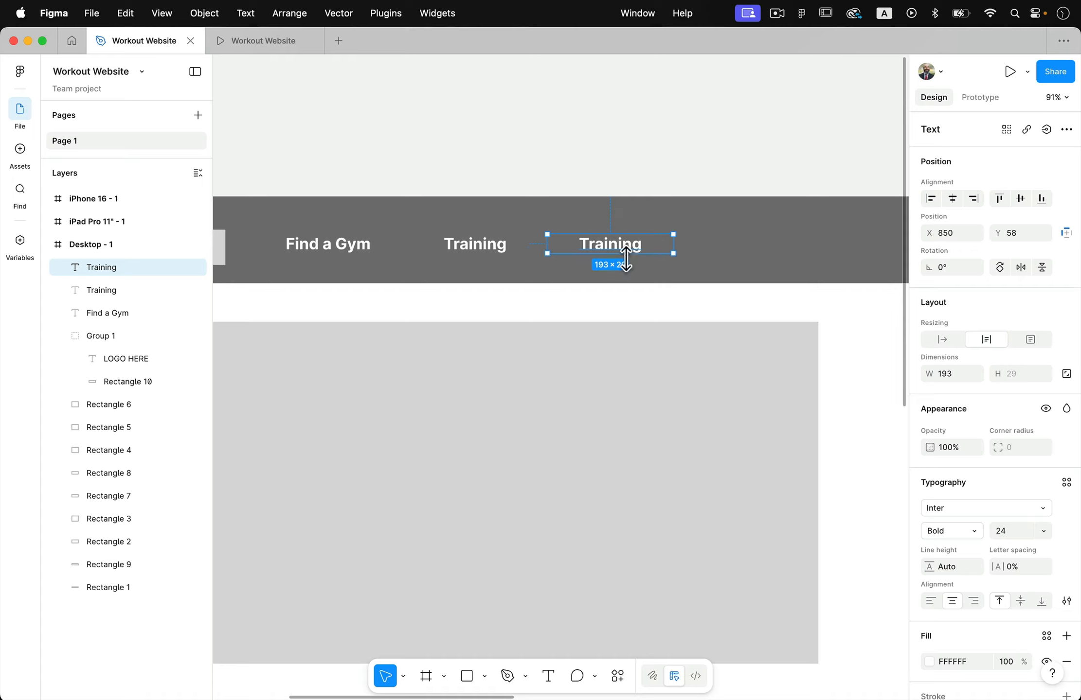
double_click(632, 250)
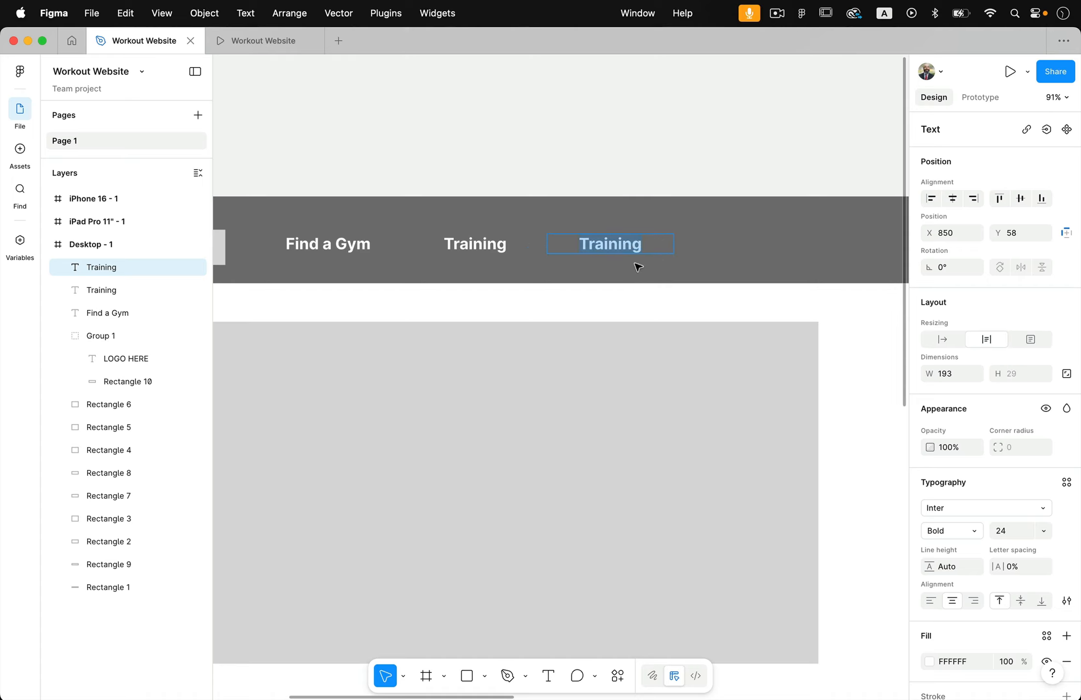
text(Cost)
key(super+a)
text(Price)
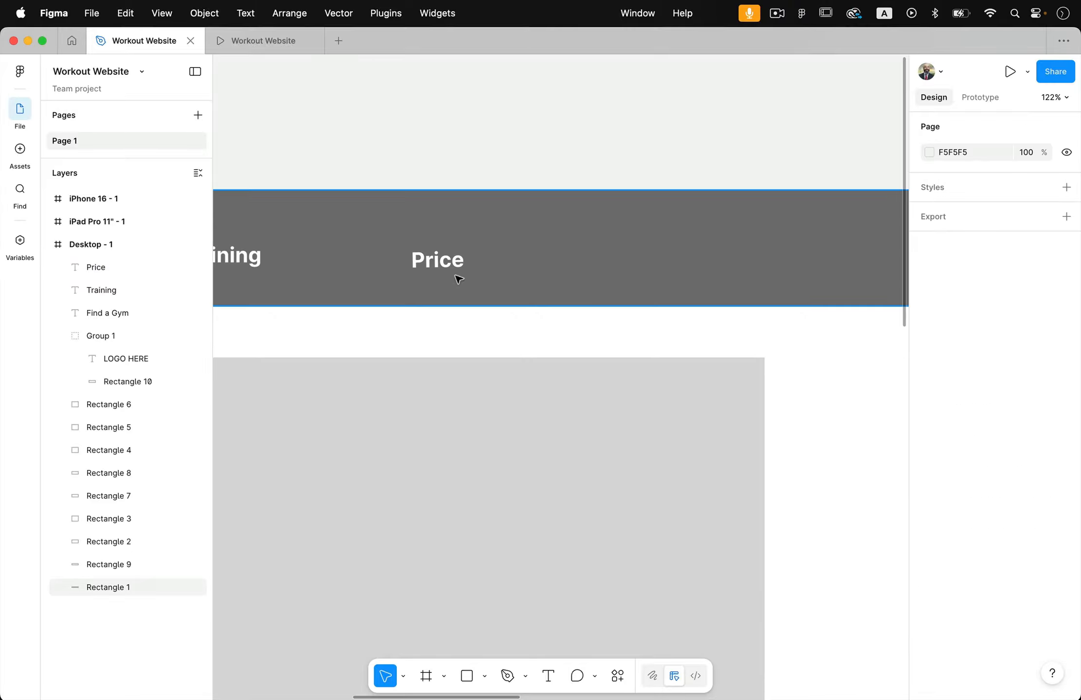
Duplicate the Price label along the header to about X 1005 and change the copy's text to "Shop"
drag(445, 268, 628, 267)
double_click(629, 267)
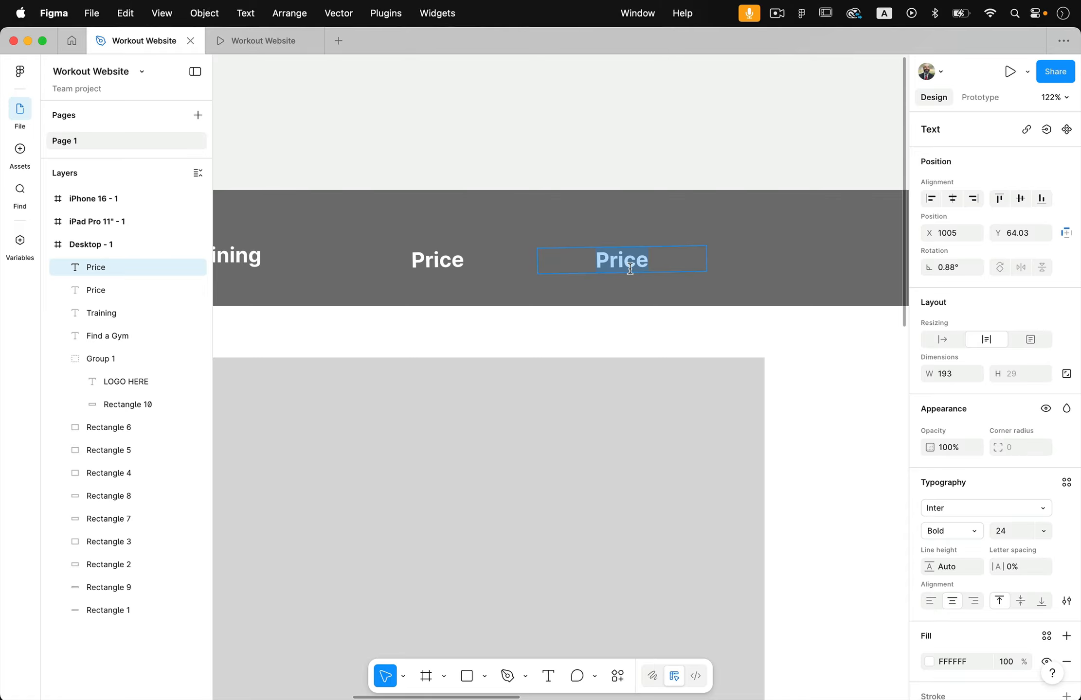
text(Shop)
key(Escape)
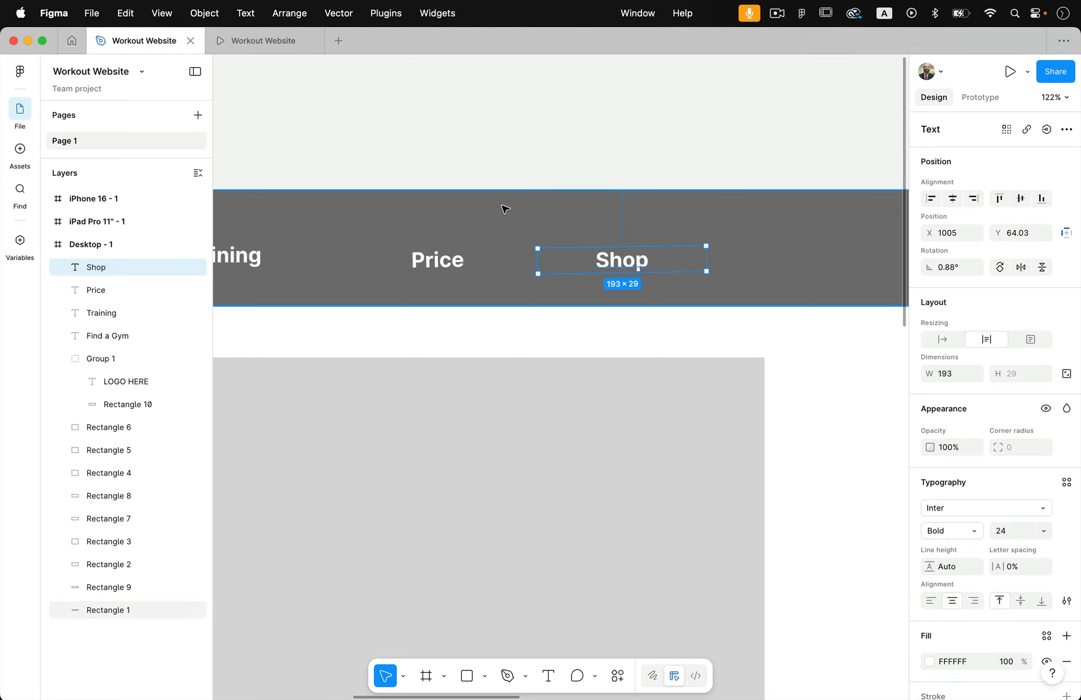
Duplicate the logo group to the right end of the header bar at about X 1218, Y 51
scroll(504, 207, down, 5)
scroll(554, 251, left, 4)
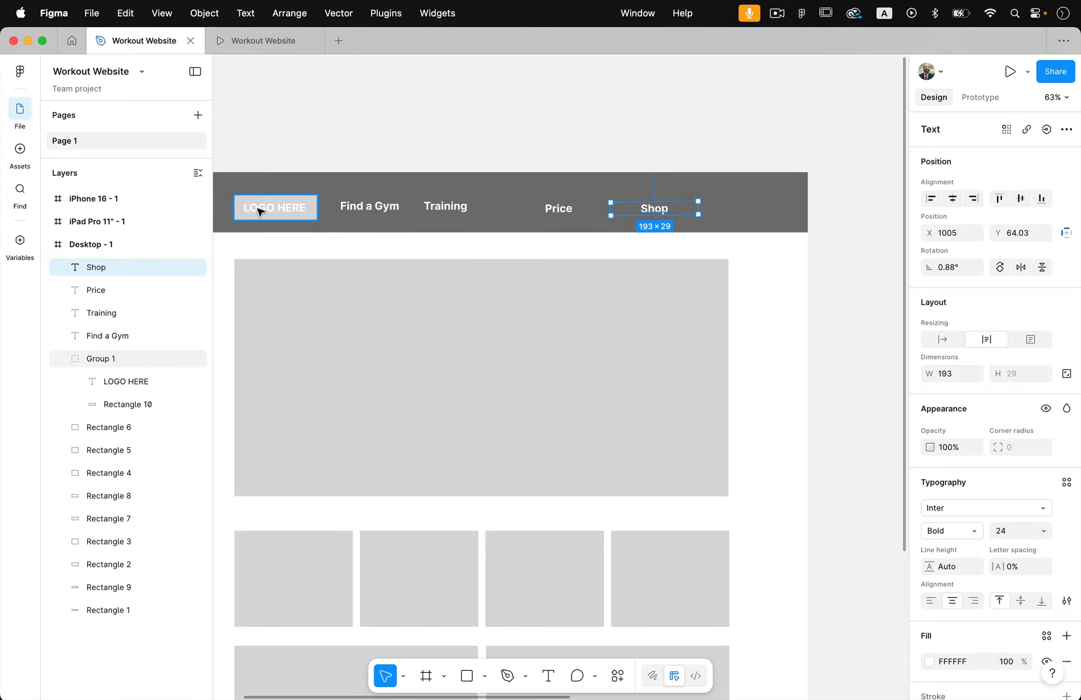
drag(263, 208, 749, 205)
scroll(867, 181, up, 5)
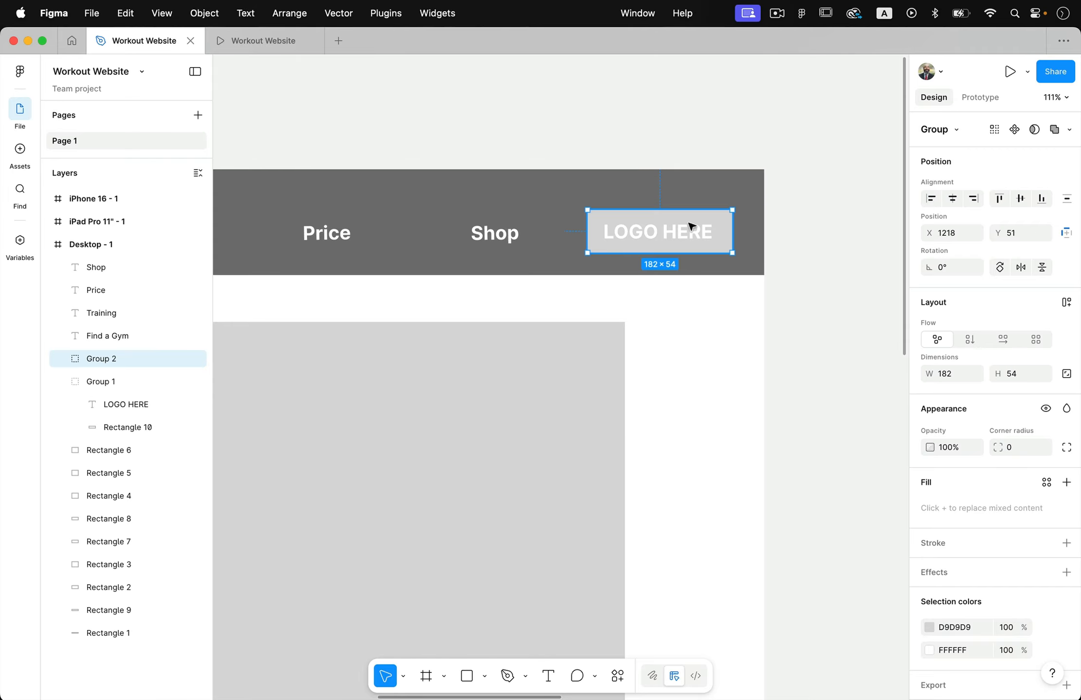
Change the text of the copied logo group to "JOIN NOW!"
double_click(682, 238)
double_click(680, 230)
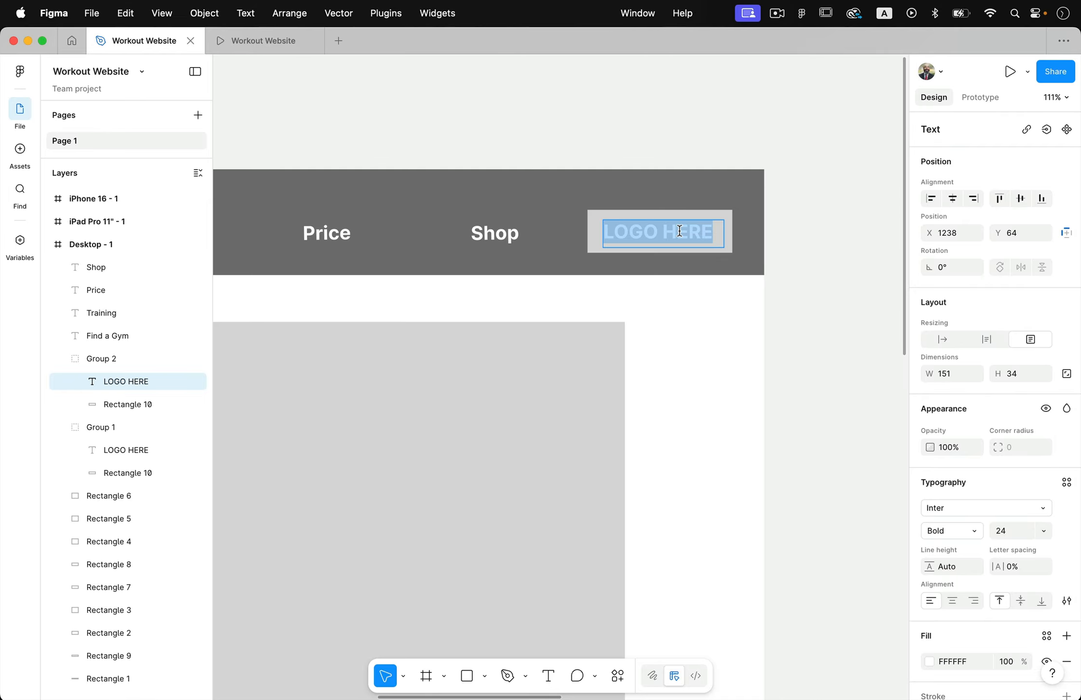
text(JPIN)
key(BackSpace)
key(BackSpace)
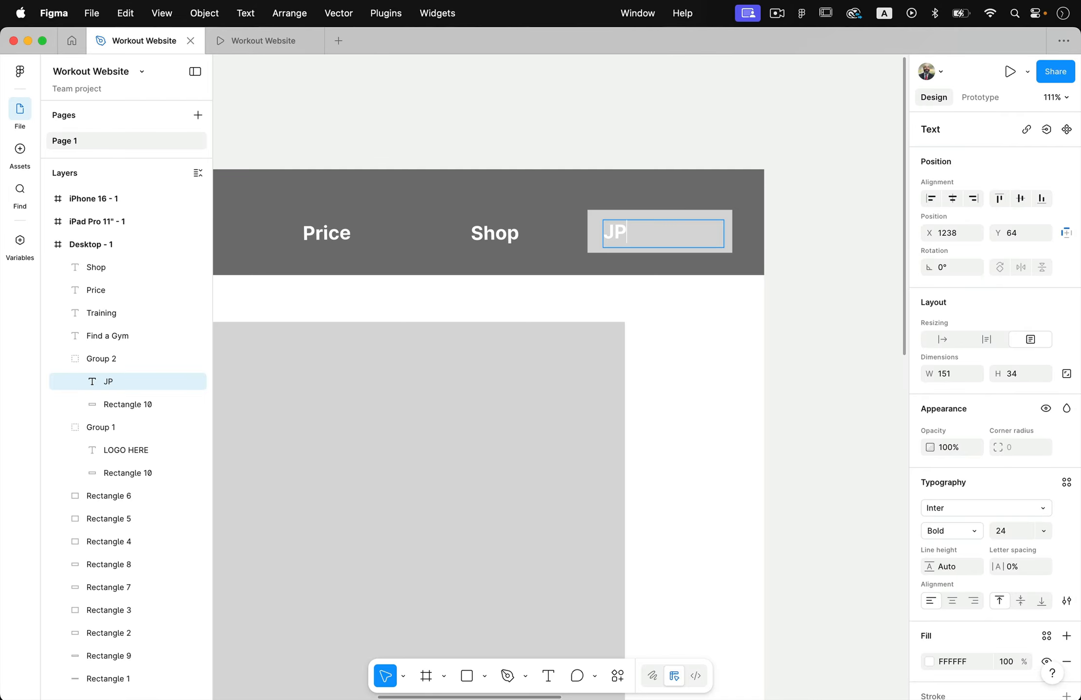
key(BackSpace)
key(BackSpace)
text(JOIN NOW!)
scroll(691, 234, down, 2)
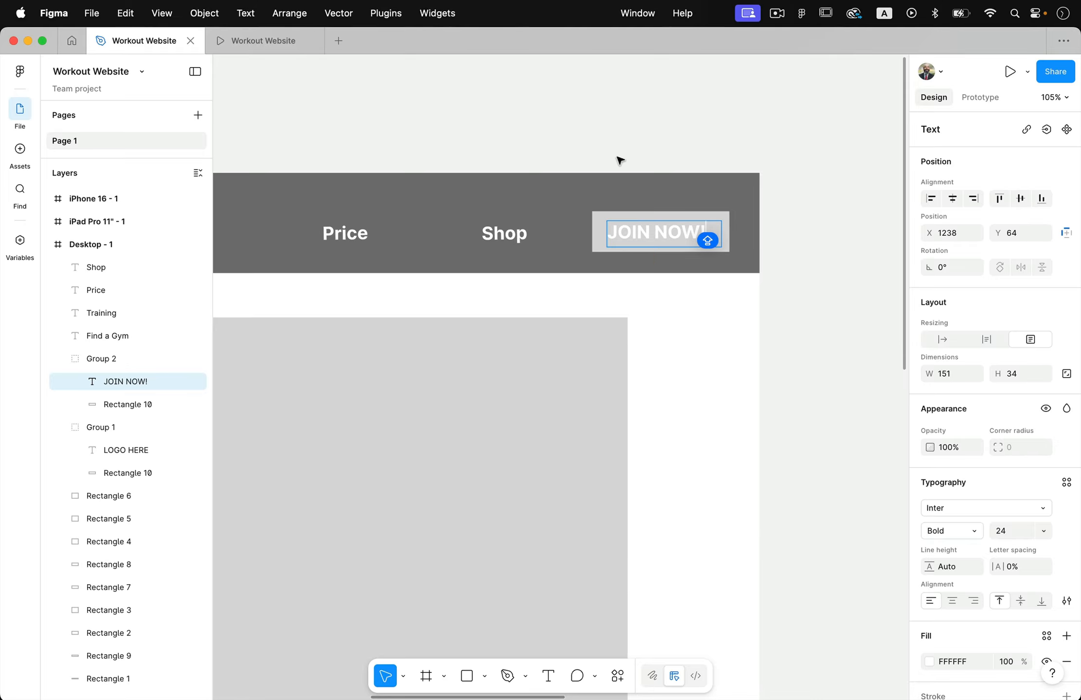
key(Escape)
Set the corner radius of the rectangle behind the JOIN NOW! text to 25
click(594, 235)
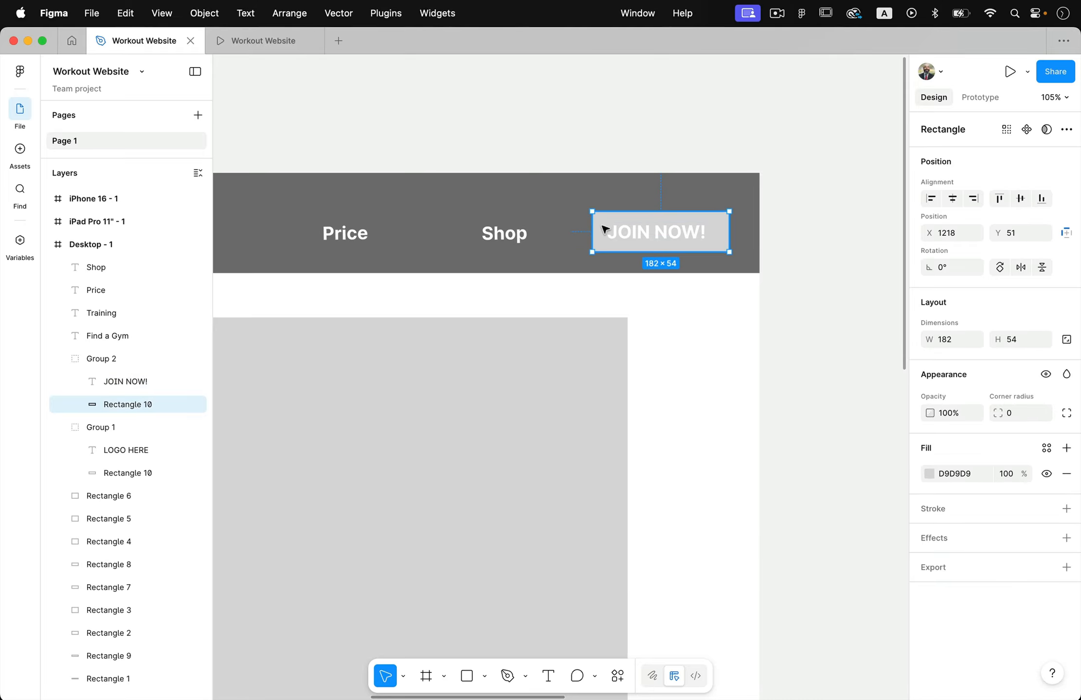
double_click(606, 232)
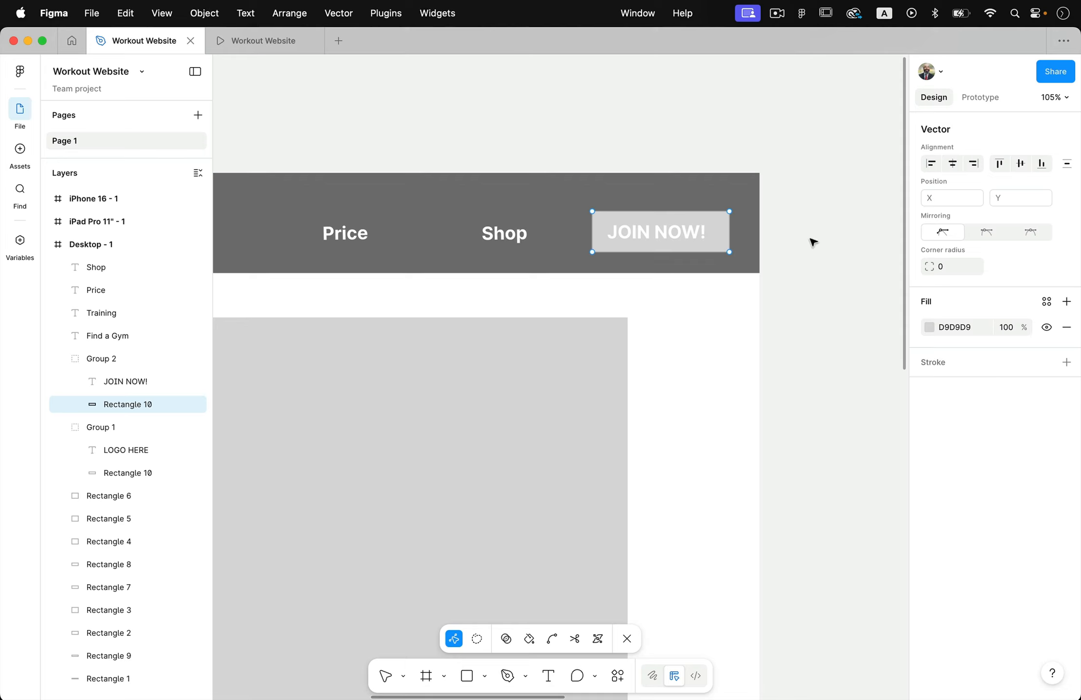
key(Escape)
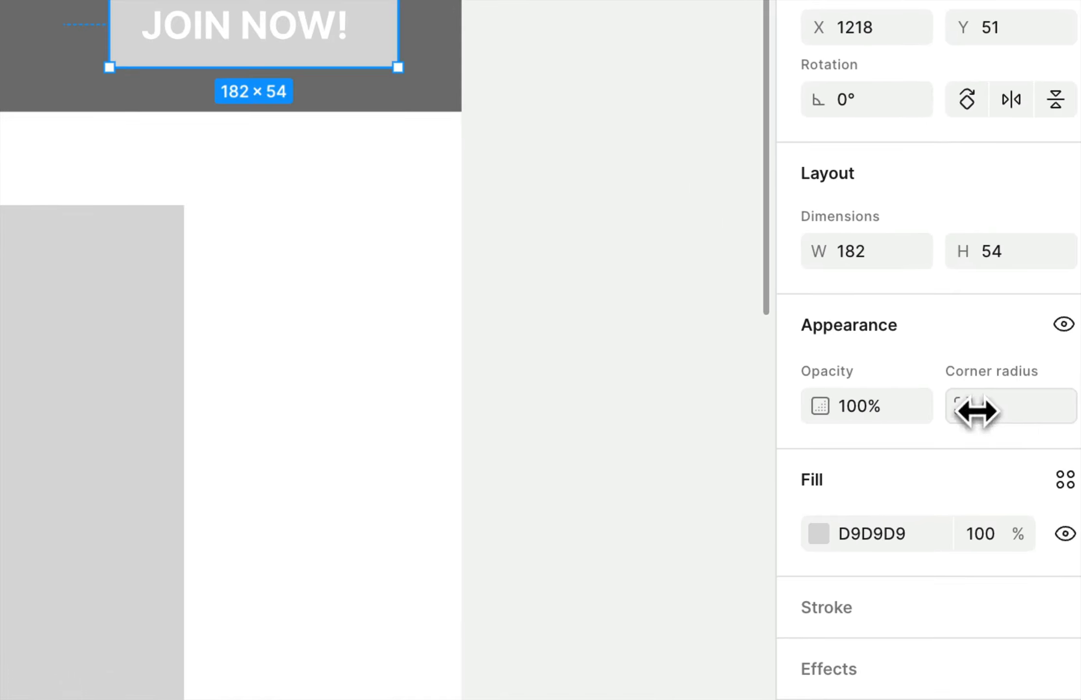
drag(1003, 415, 1009, 416)
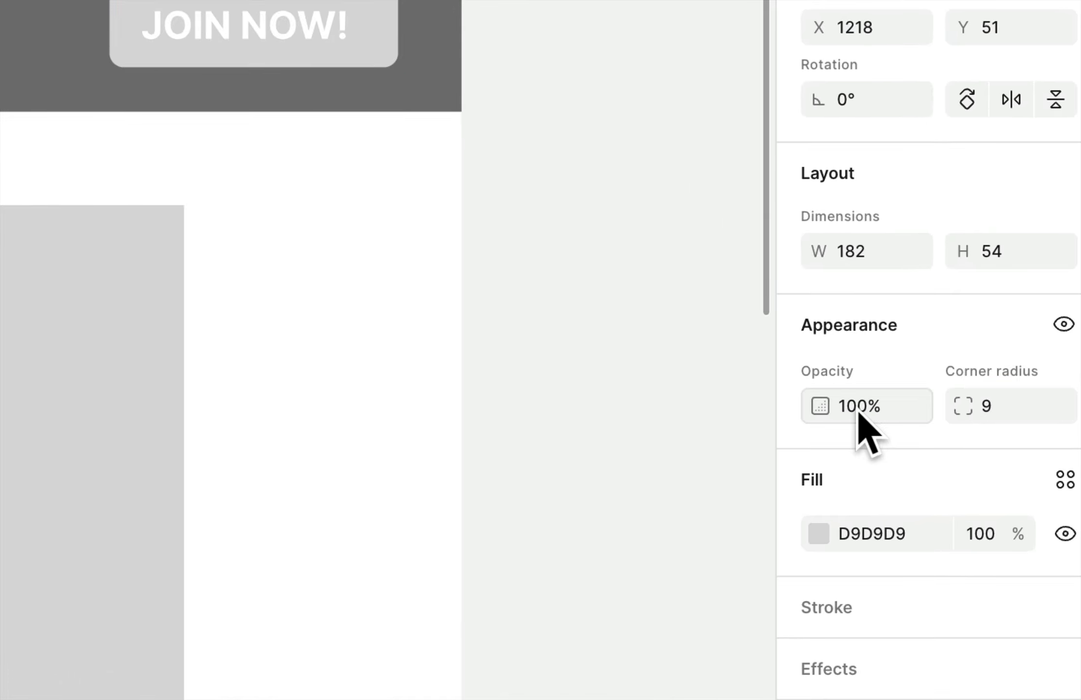
click(986, 415)
text(25)
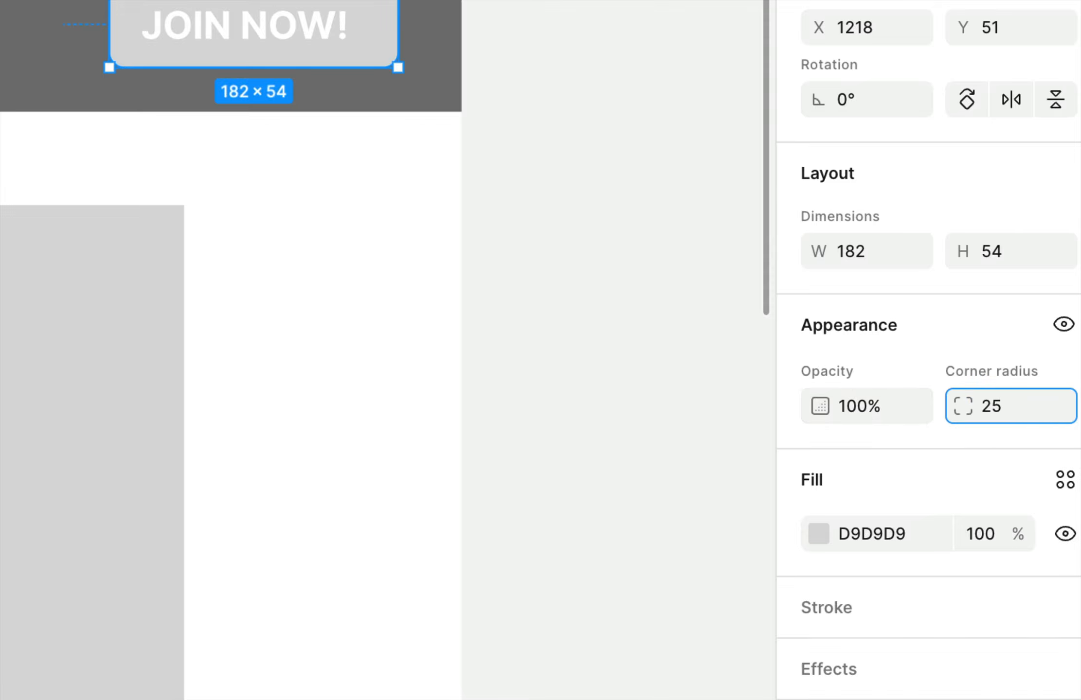
key(Return)
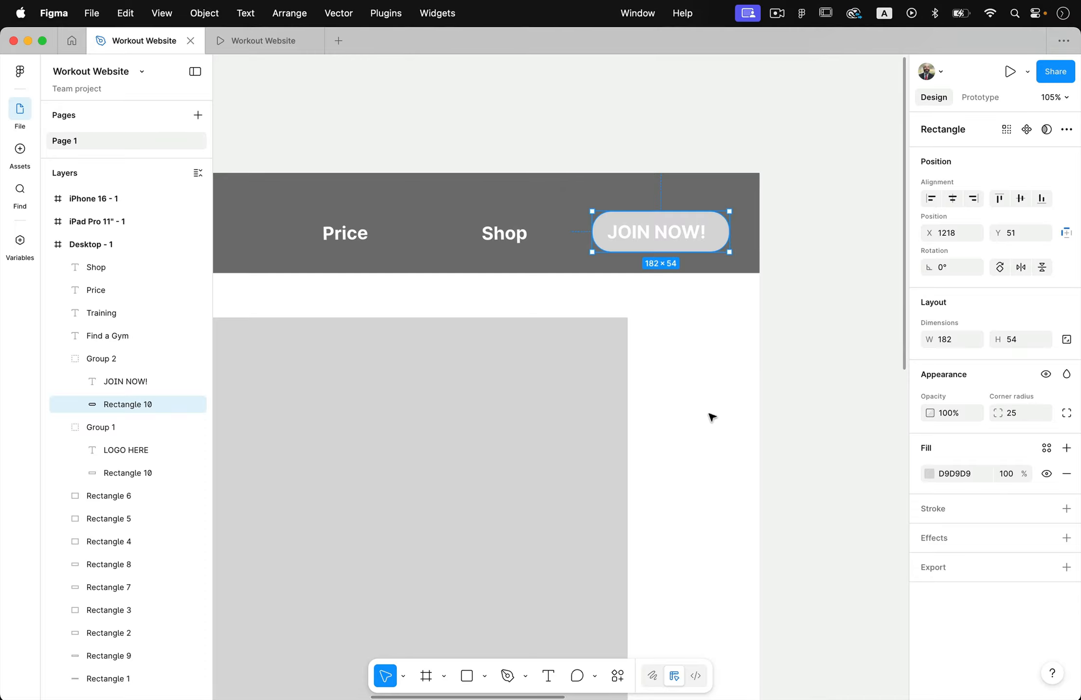
Distribute the Find a Gym, Training, Price and Shop labels evenly with horizontal spacing across the header
scroll(709, 415, down, 5)
scroll(708, 424, down, 2)
scroll(708, 425, left, 1)
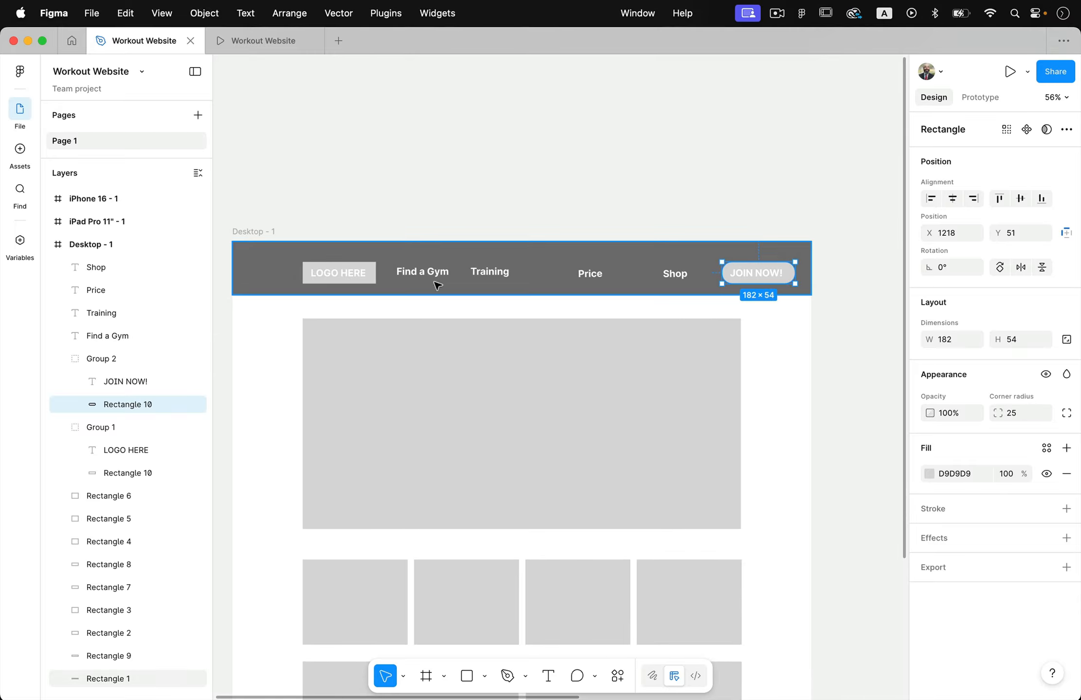
scroll(624, 281, up, 3)
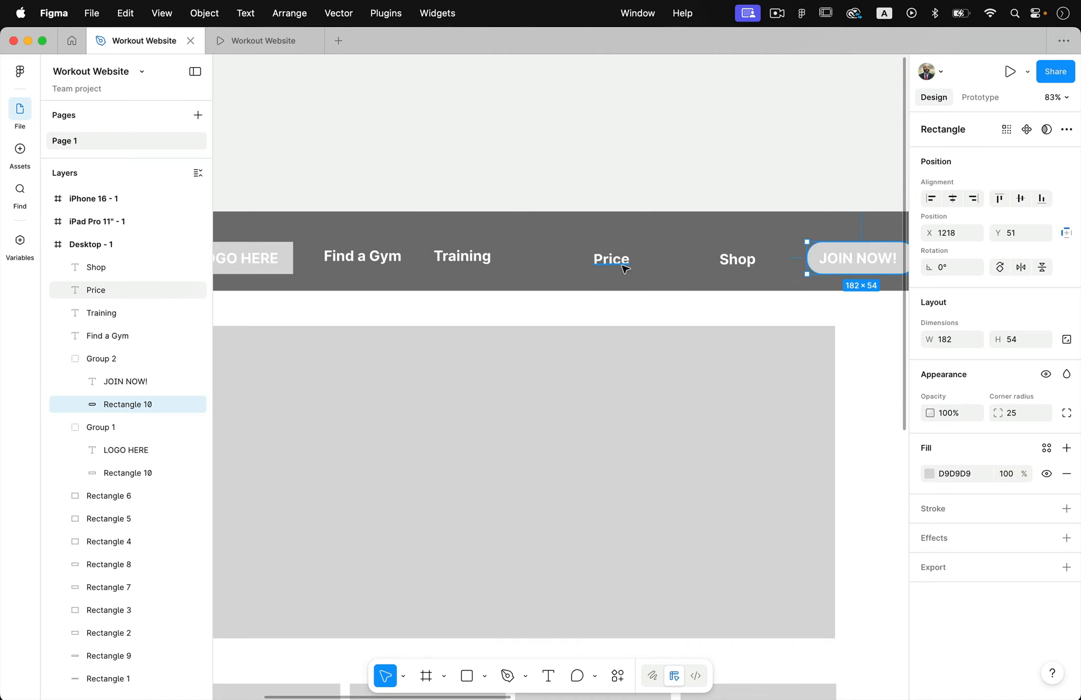
click(731, 261)
shift+click(616, 260)
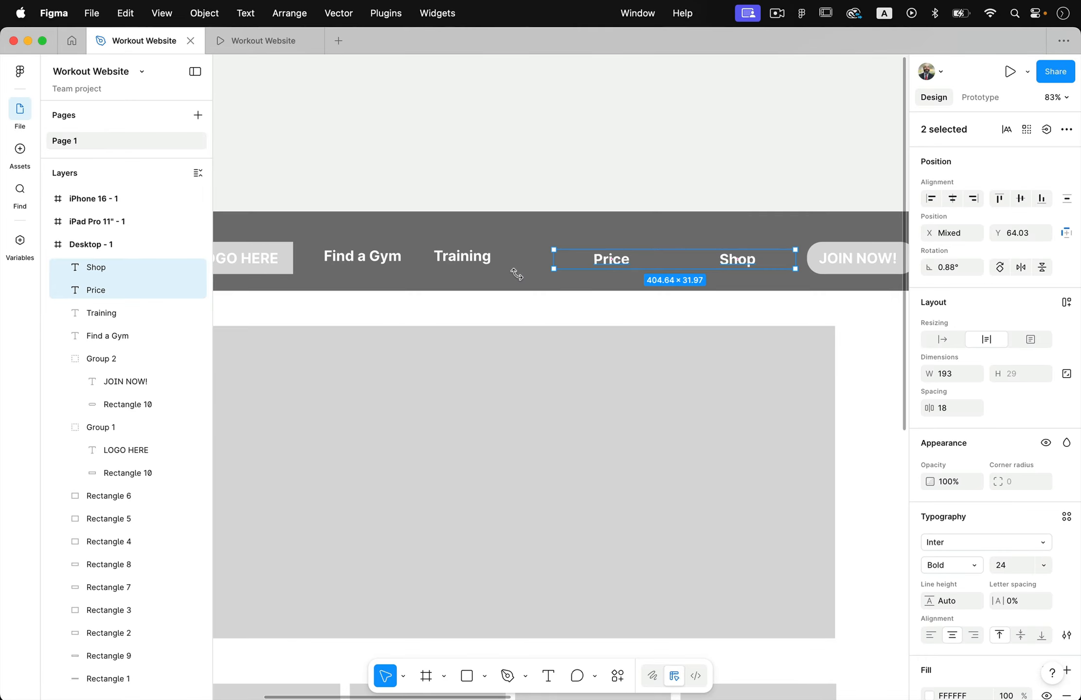
shift+click(467, 261)
shift+click(363, 263)
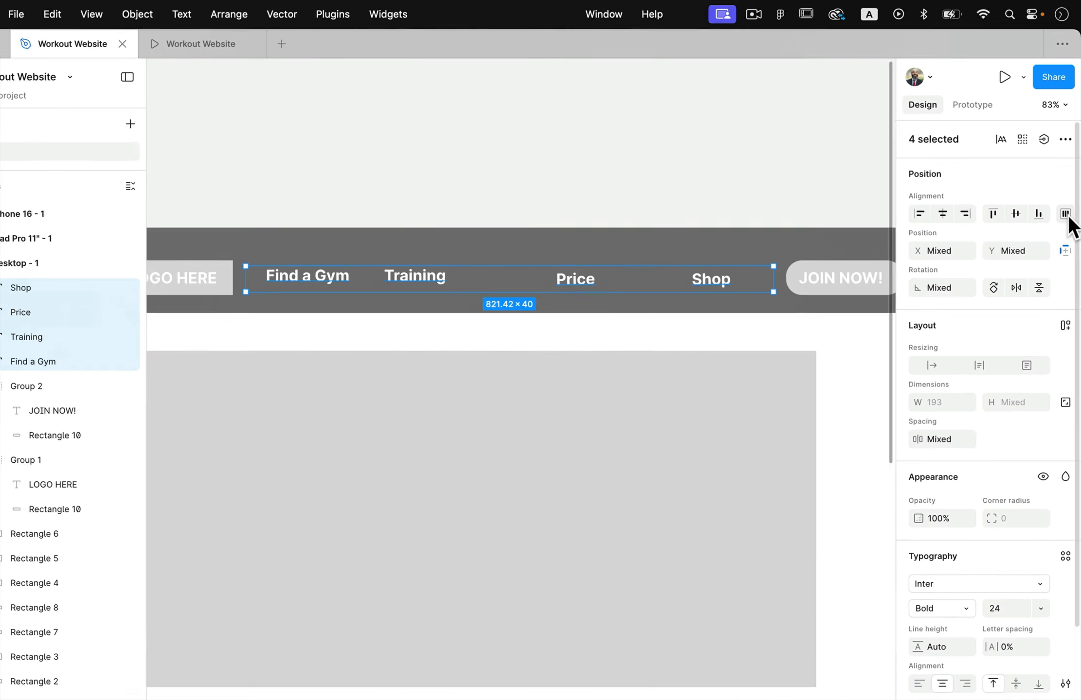
click(376, 258)
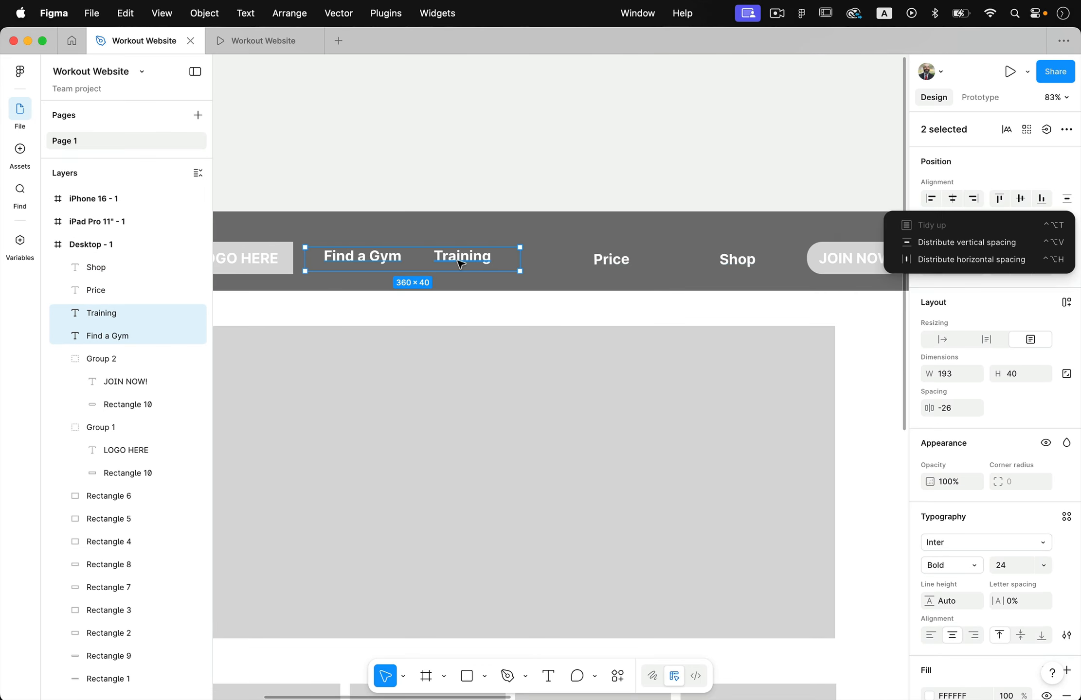
shift+click(613, 259)
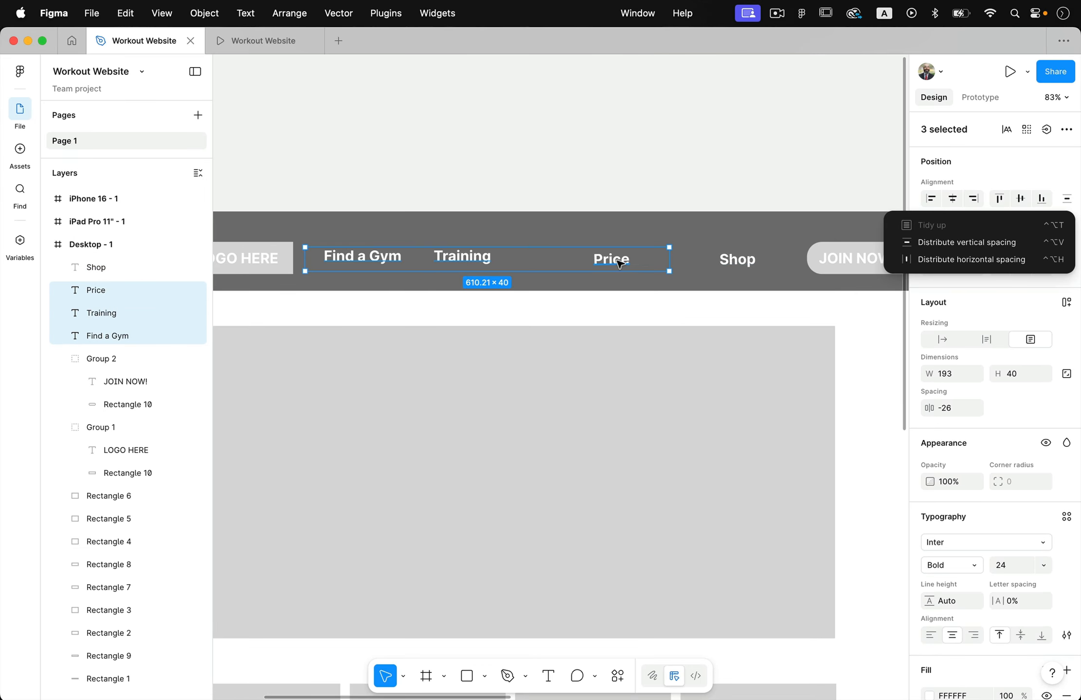
shift+click(737, 260)
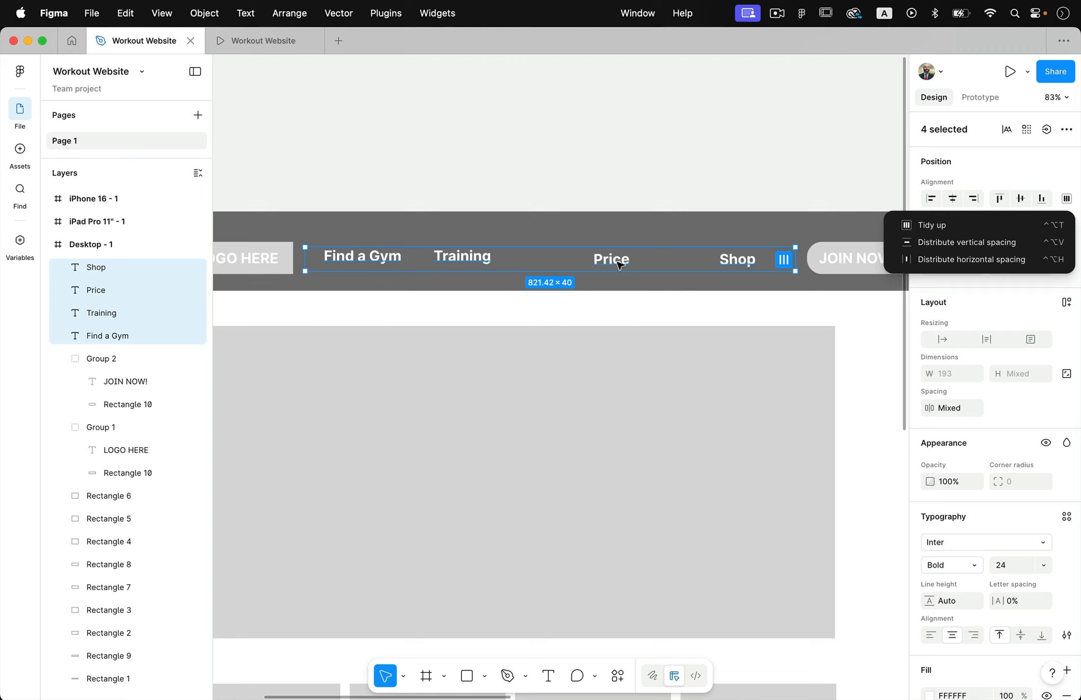
click(960, 166)
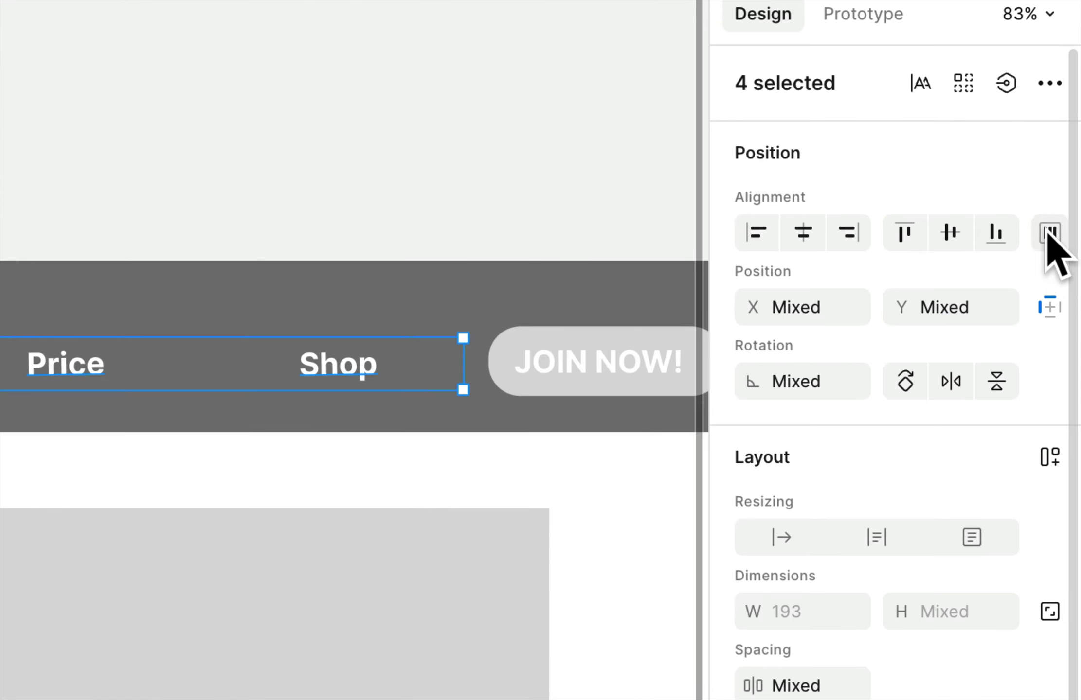
click(1054, 222)
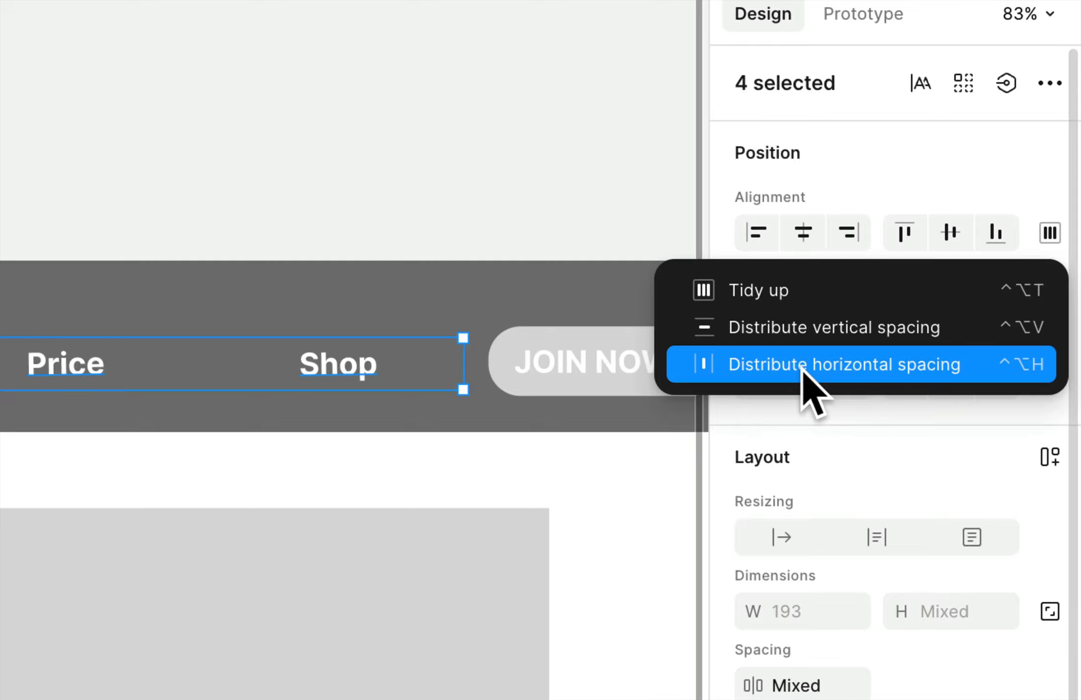
click(838, 366)
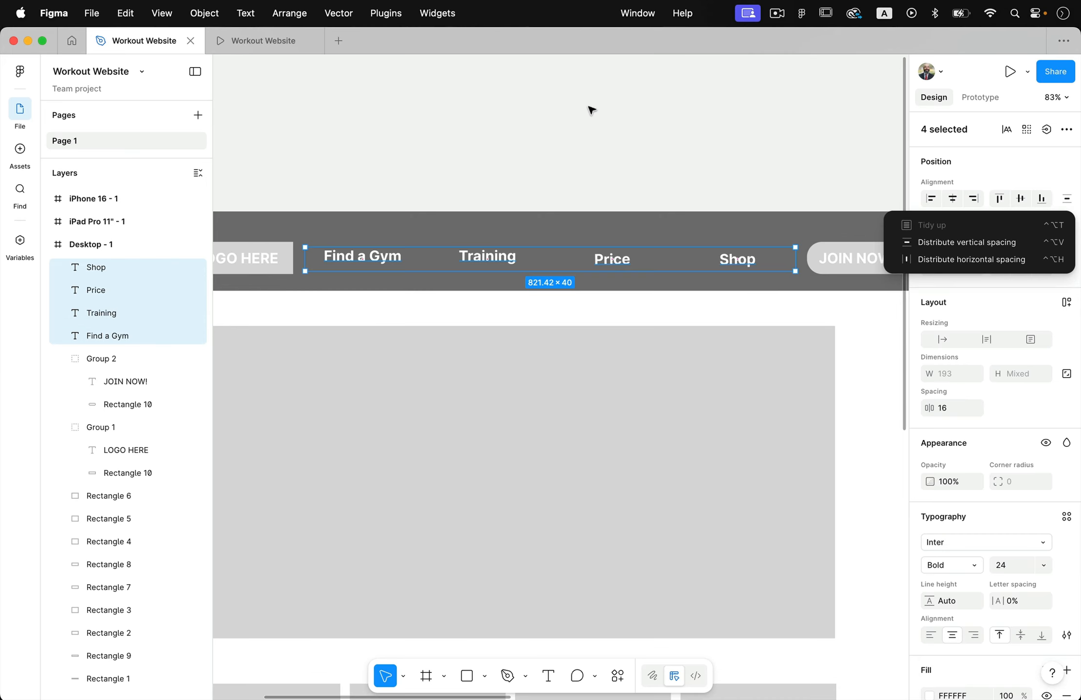
click(537, 122)
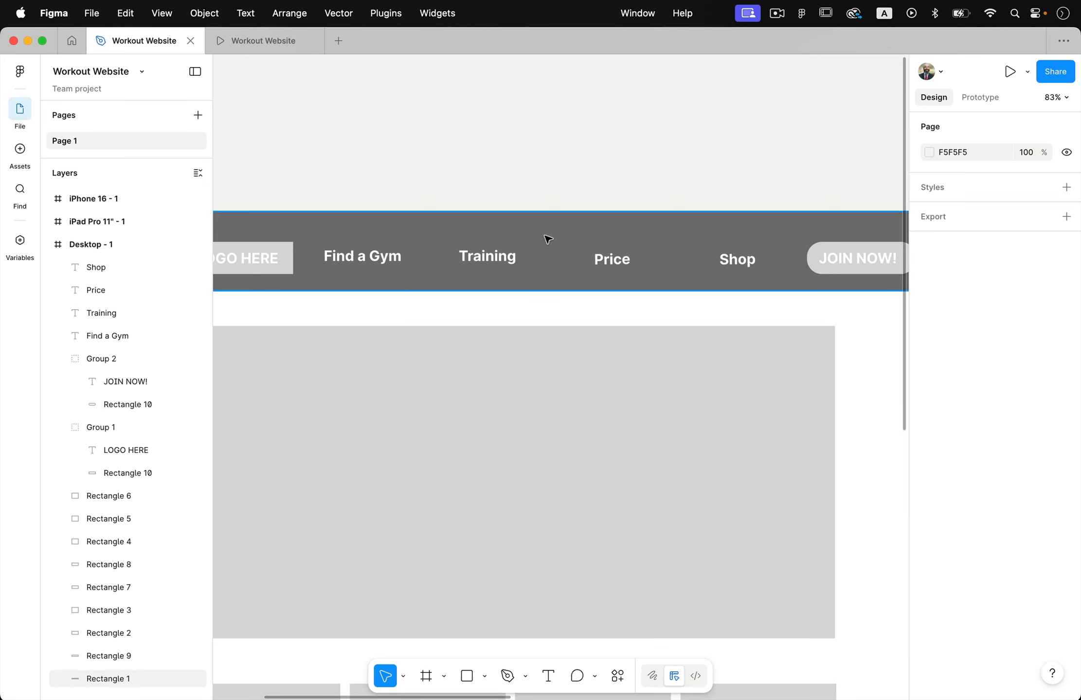
click(613, 259)
shift+click(503, 258)
shift+click(382, 261)
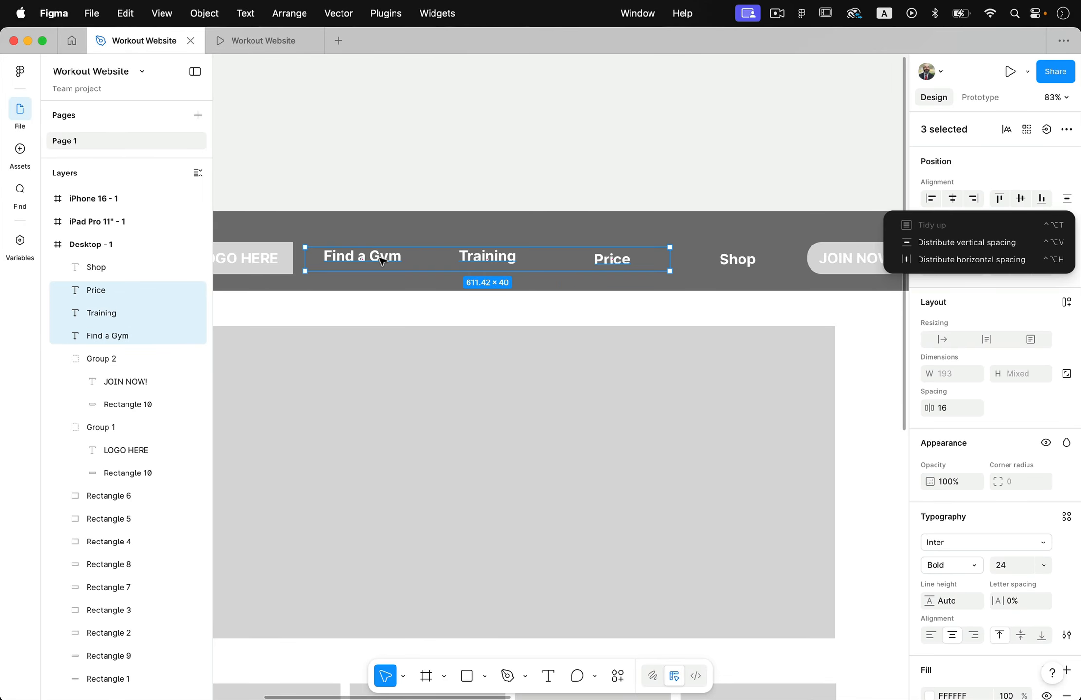
click(416, 160)
click(395, 273)
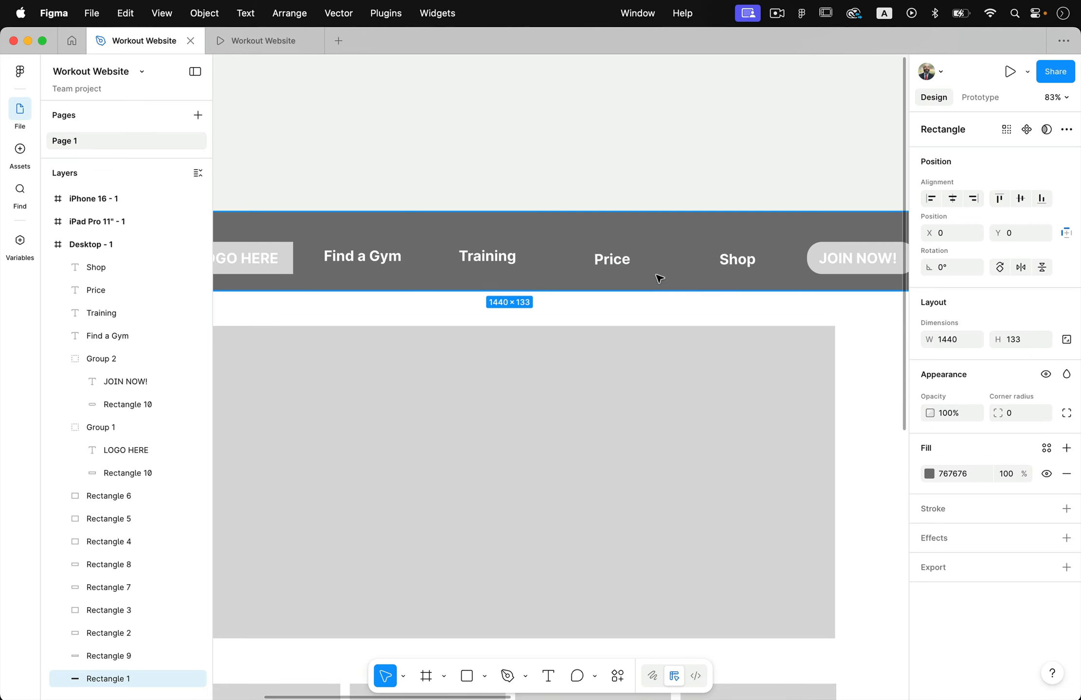
scroll(712, 279, down, 5)
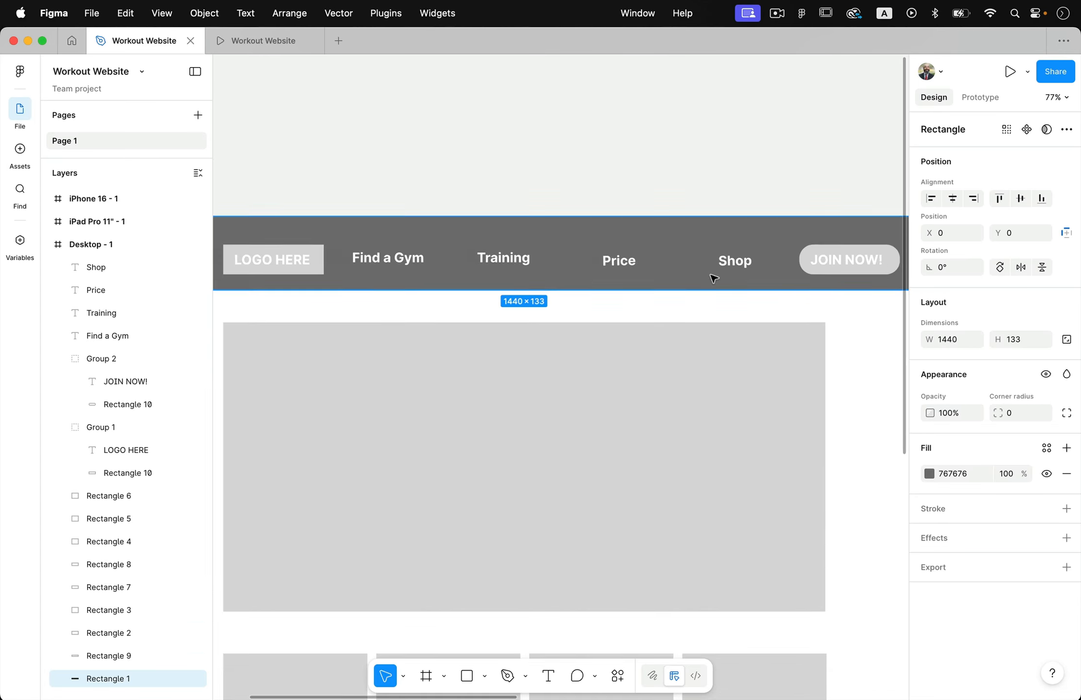
click(654, 176)
scroll(655, 175, down, 2)
scroll(655, 176, down, 1)
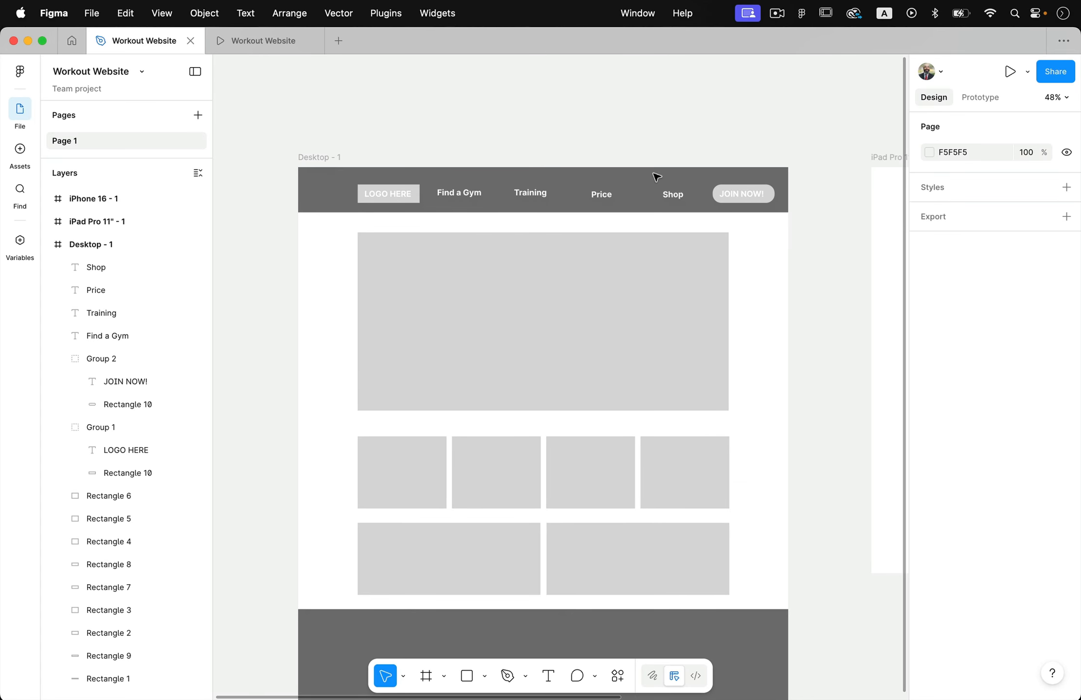
Add a text box about 564 × 256 in the large hero rectangle at about X 240, Y 340, reading "Marketing Message Goes Here!"
scroll(535, 327, up, 3)
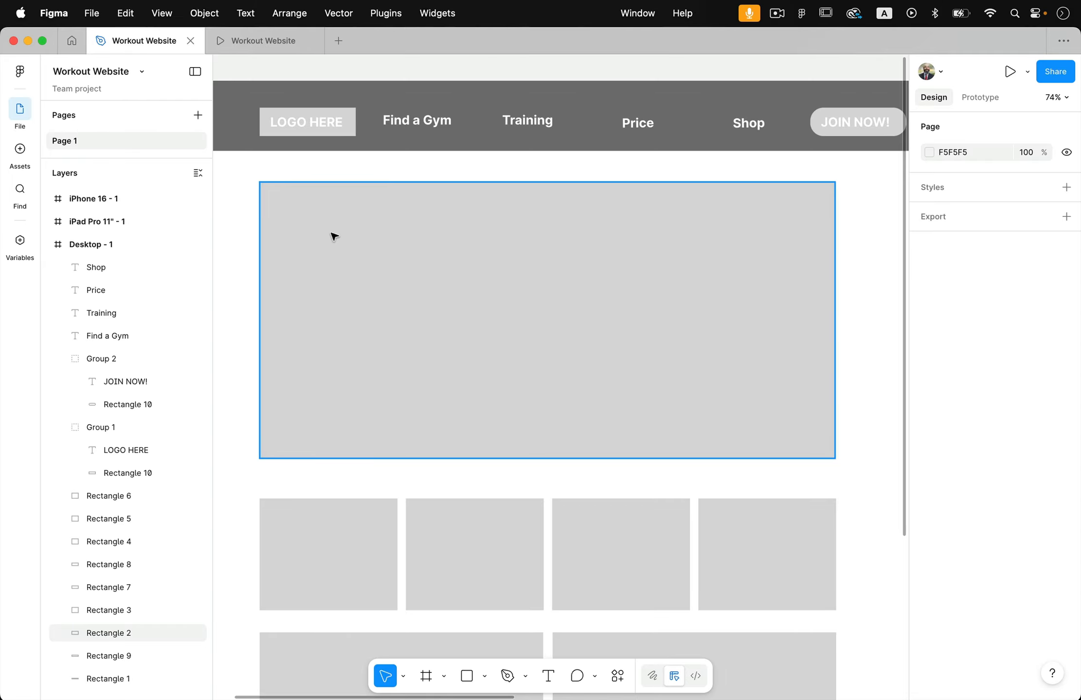
key(t)
drag(293, 260, 592, 396)
text(M)
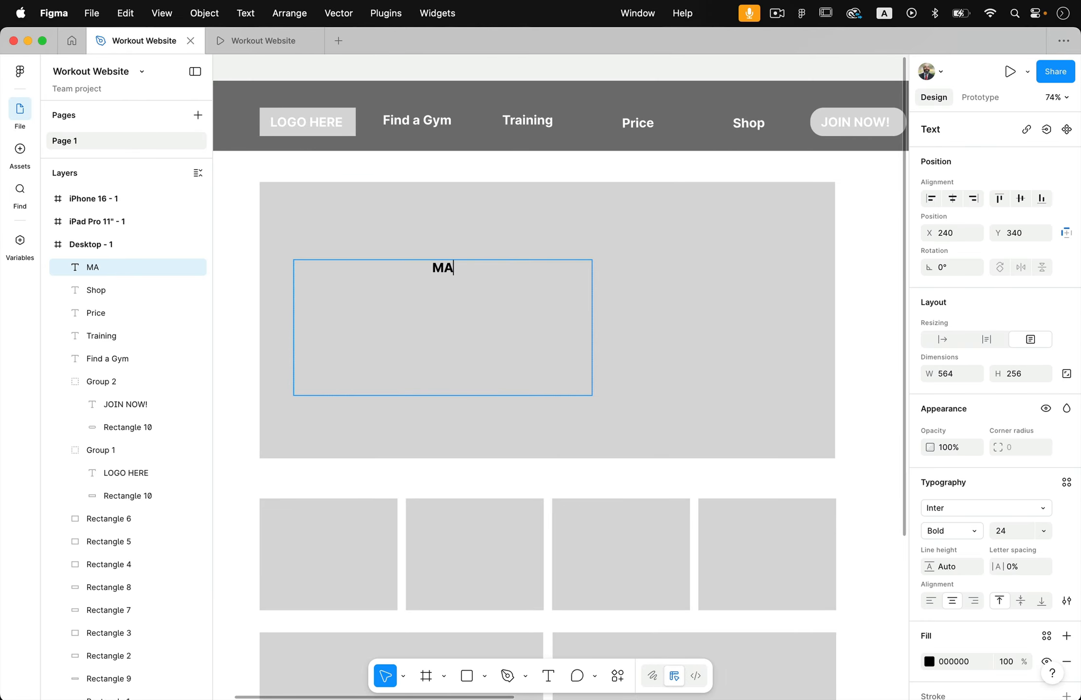
text(arketing Message Goes here~!+)
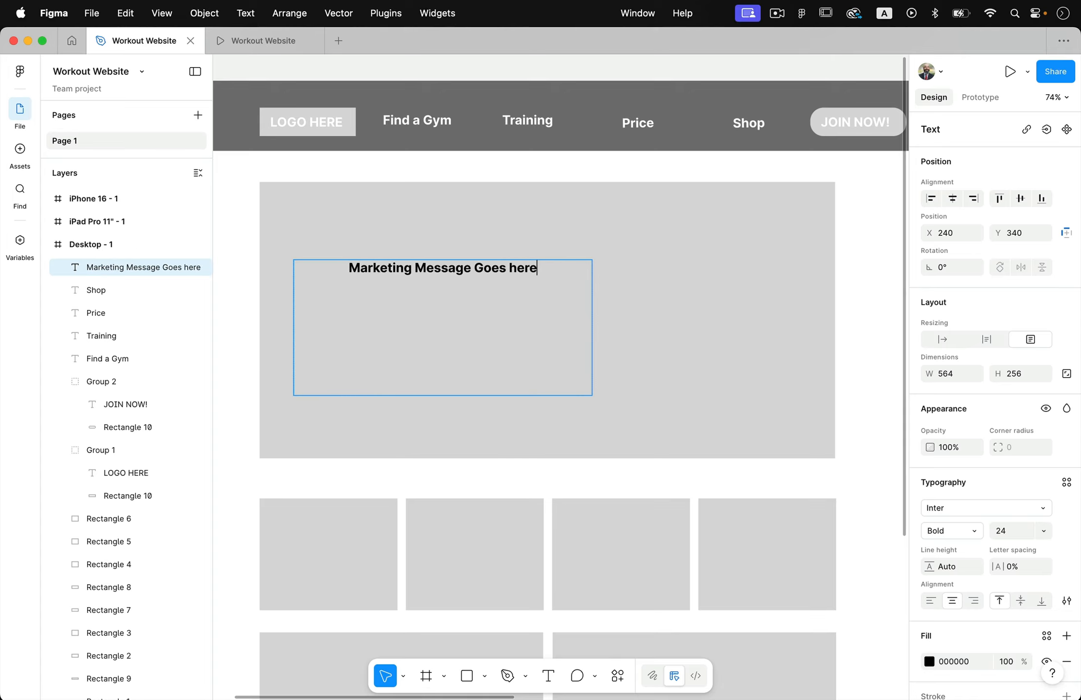
key(BackSpace)
key(BackSpace)
key(BackSpace)
key(BackSpace)
key(BackSpace)
key(BackSpace)
key(BackSpace)
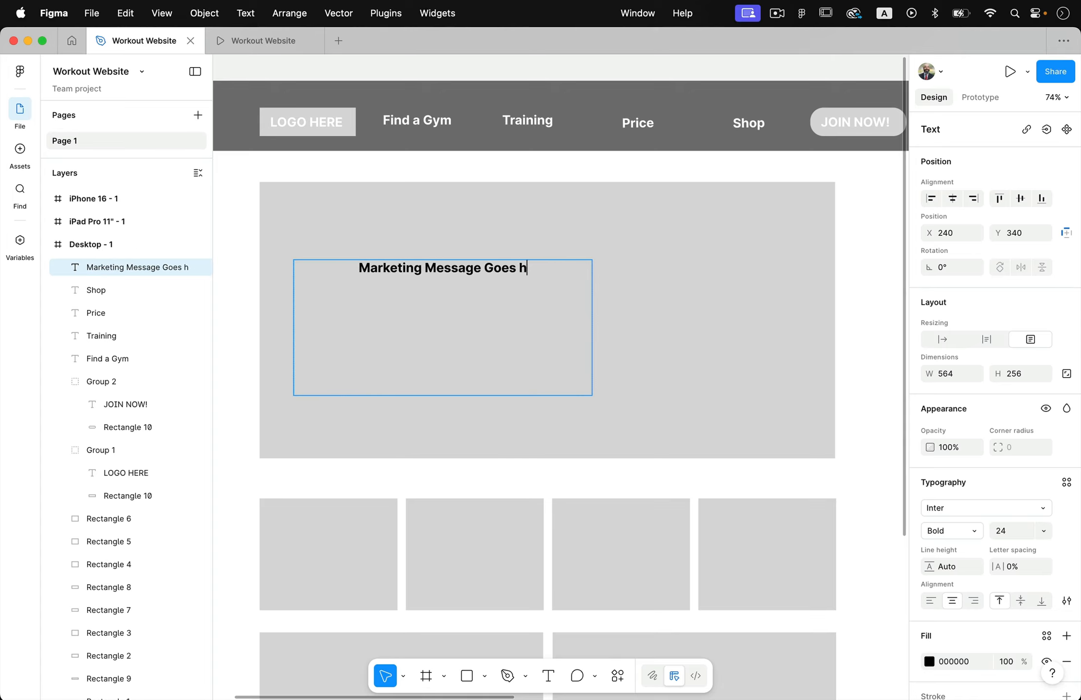
text(Here!)
Set the marketing message's font size to 64 and align its text left
key(super+a)
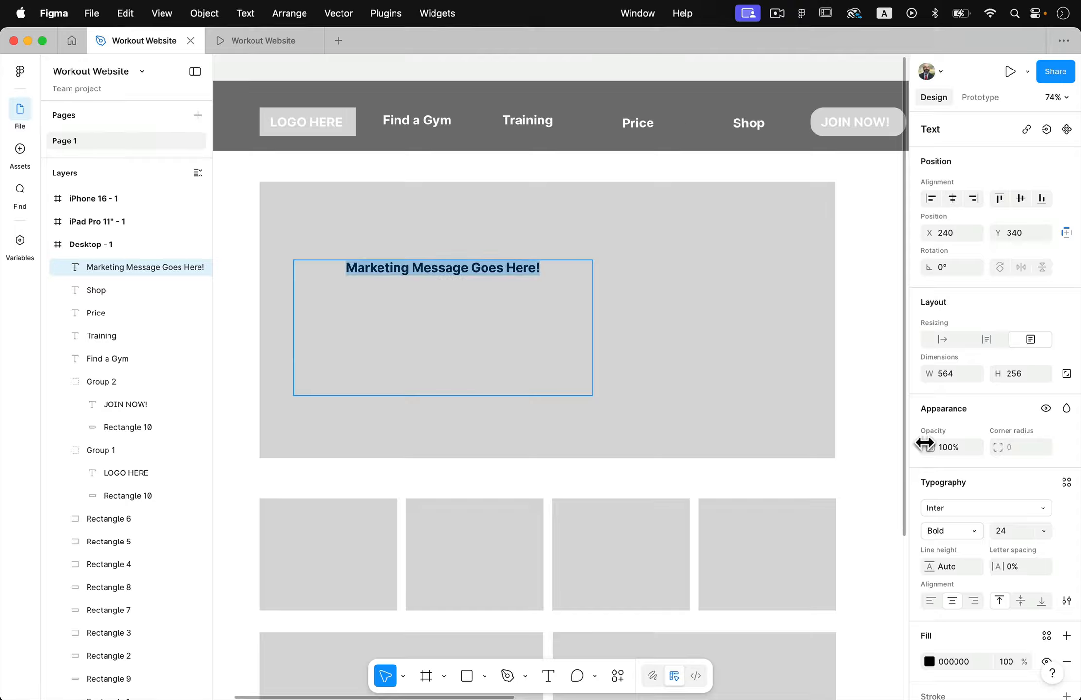
click(1043, 531)
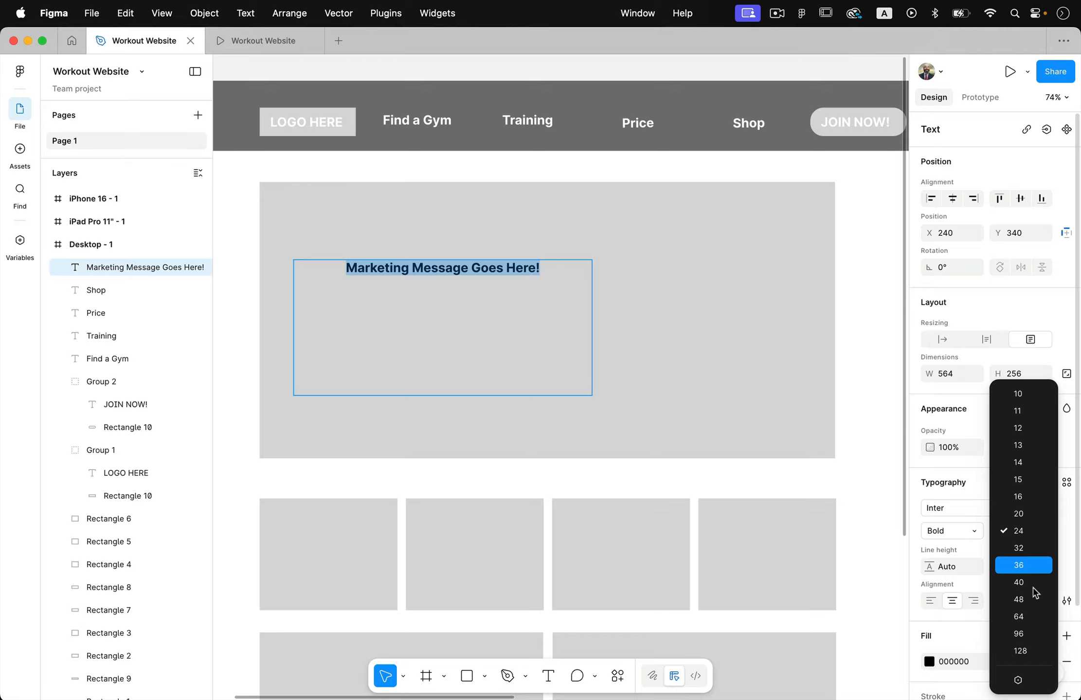
click(1024, 617)
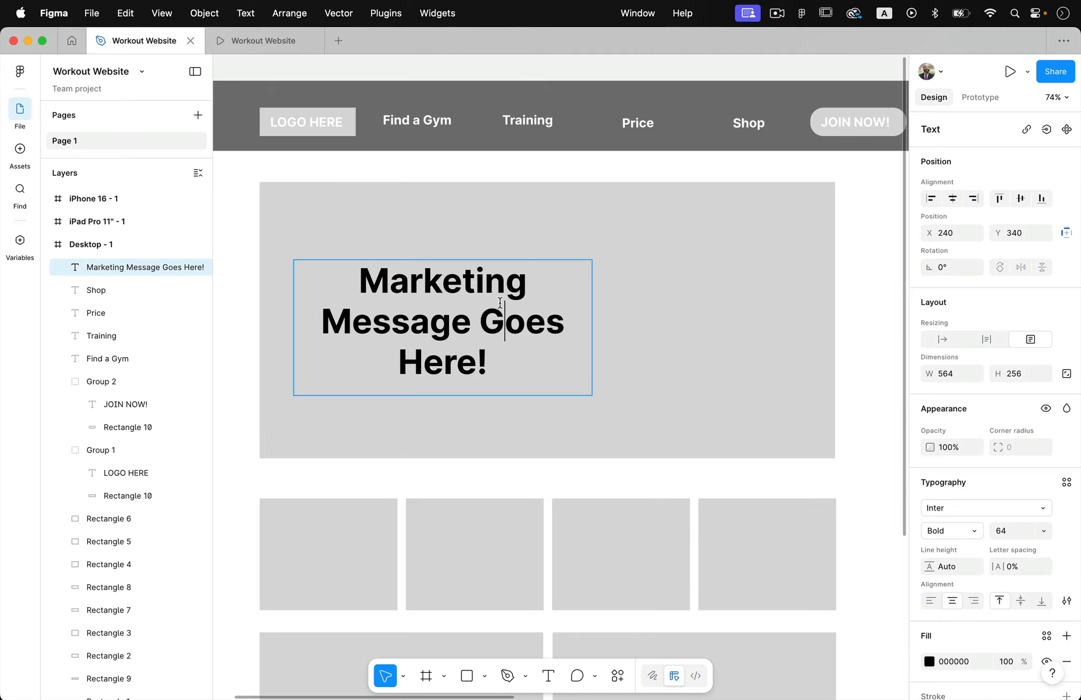
click(931, 602)
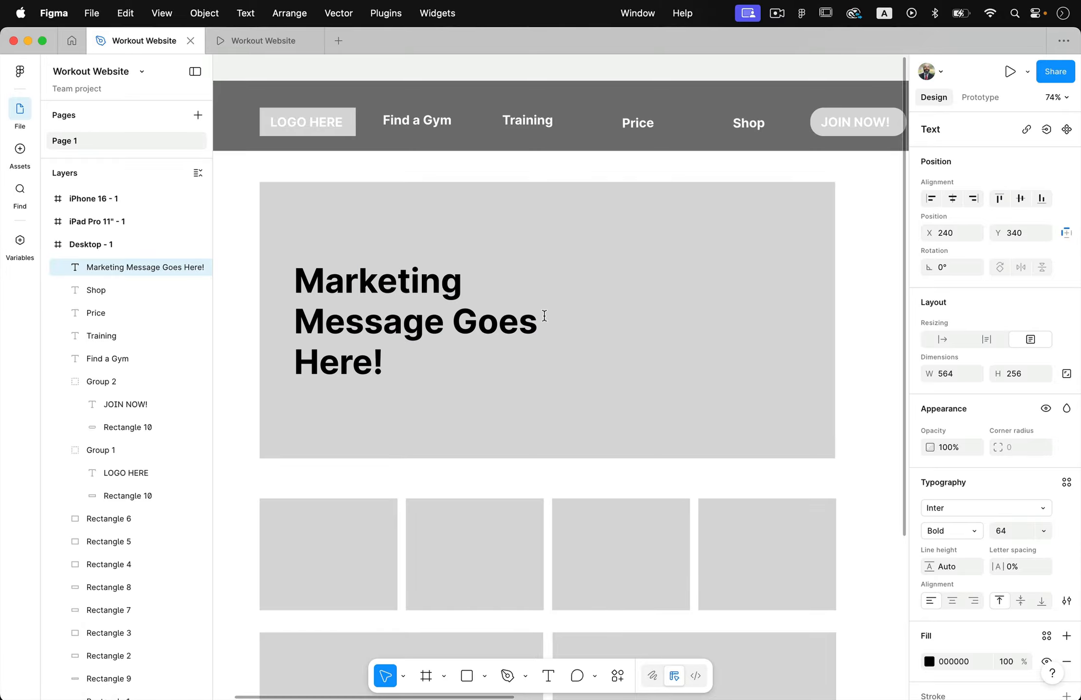
key(Escape)
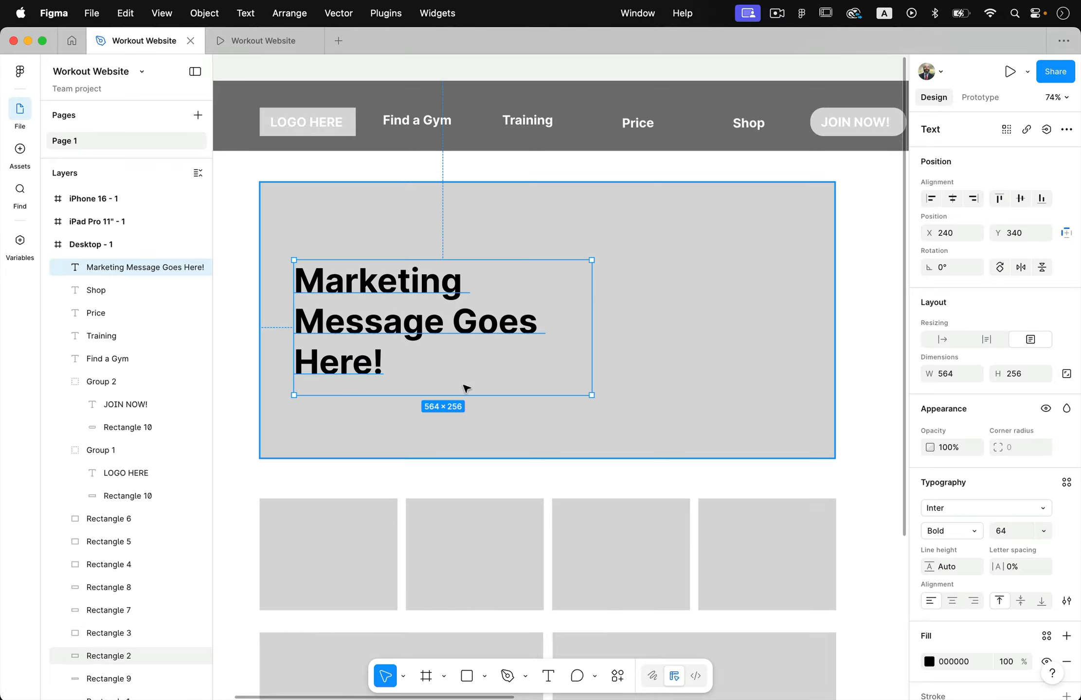
click(245, 178)
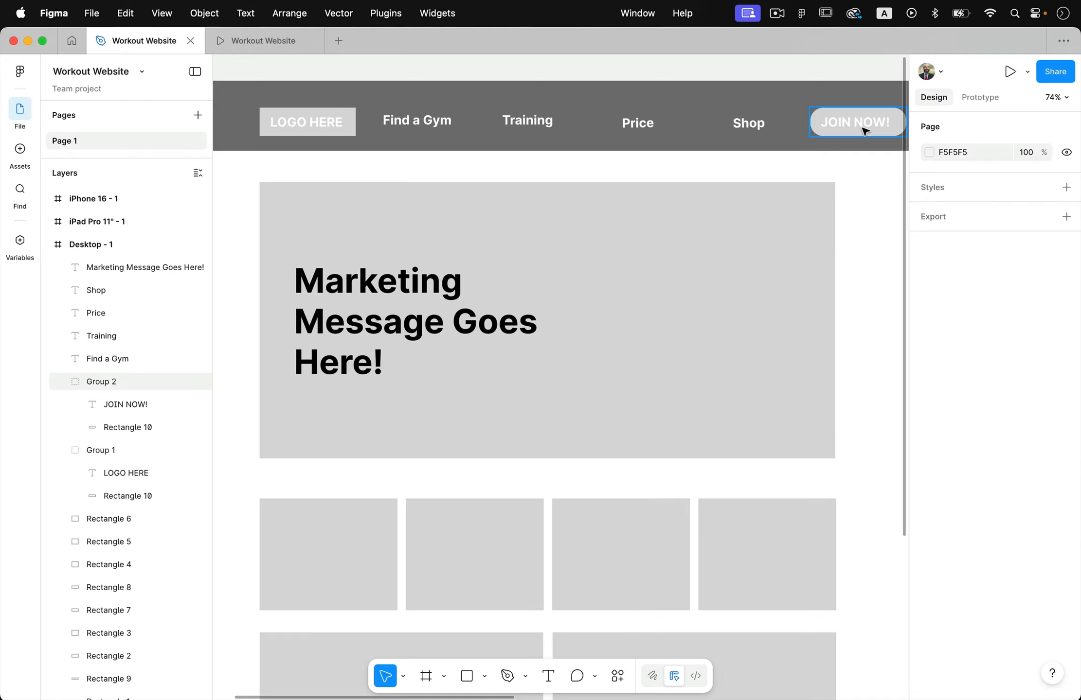
Duplicate the JOIN NOW! button group from the header to below the marketing message at about X 424, Y 617
drag(861, 127, 445, 427)
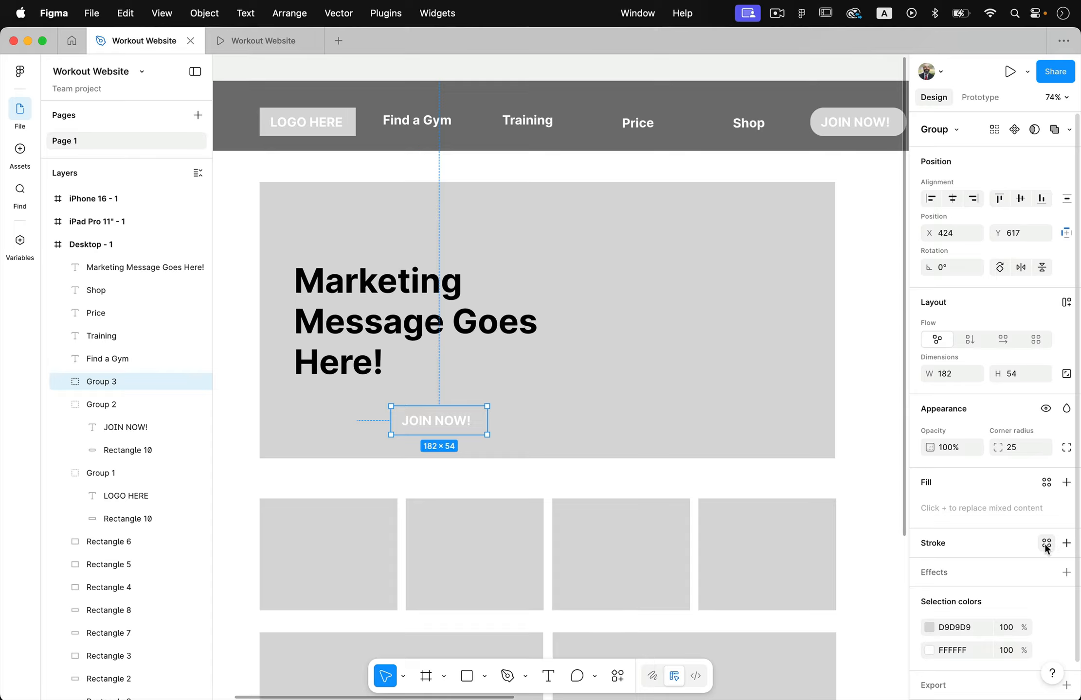
Try a black stroke of weight 1 on the whole copied JOIN NOW! group and undo it
click(1065, 544)
click(565, 481)
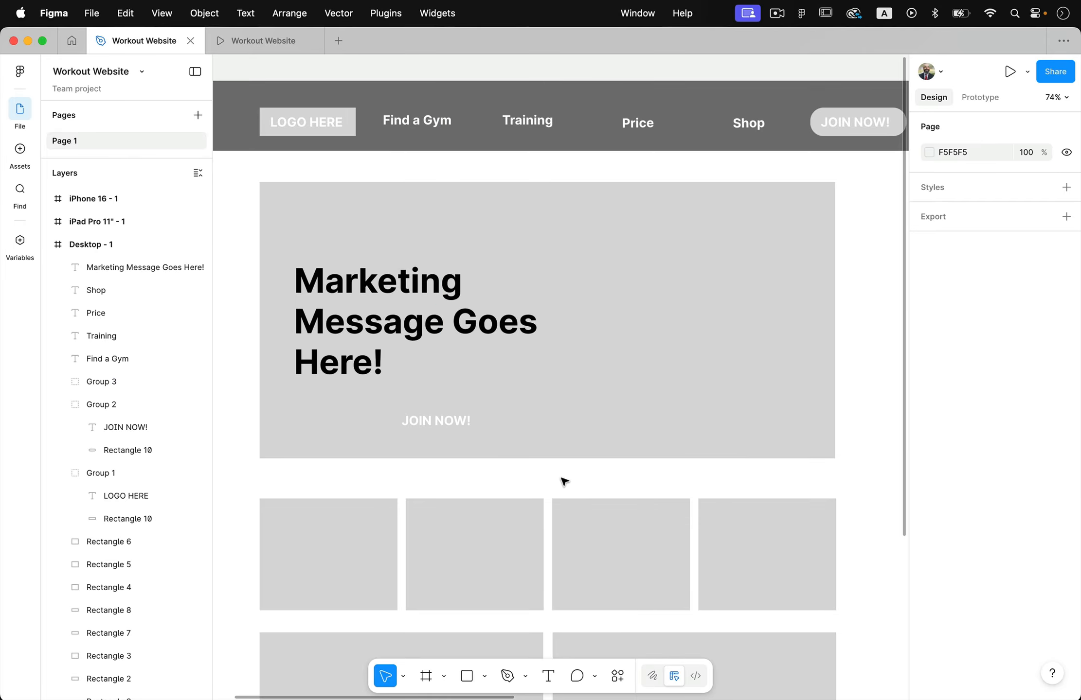
click(481, 422)
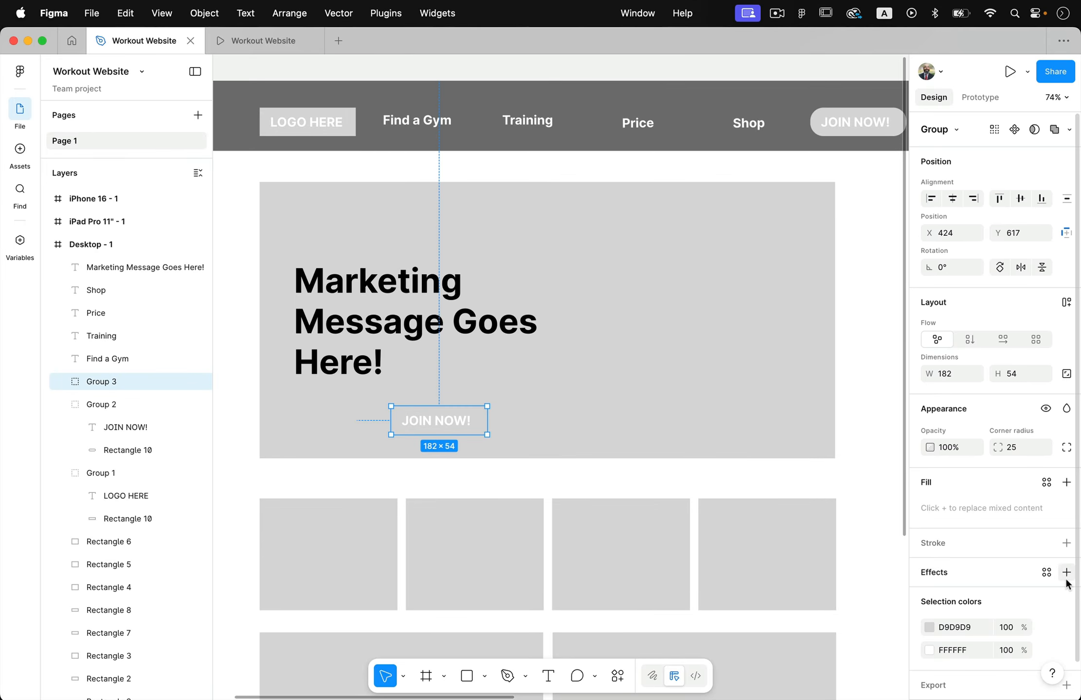
click(1066, 543)
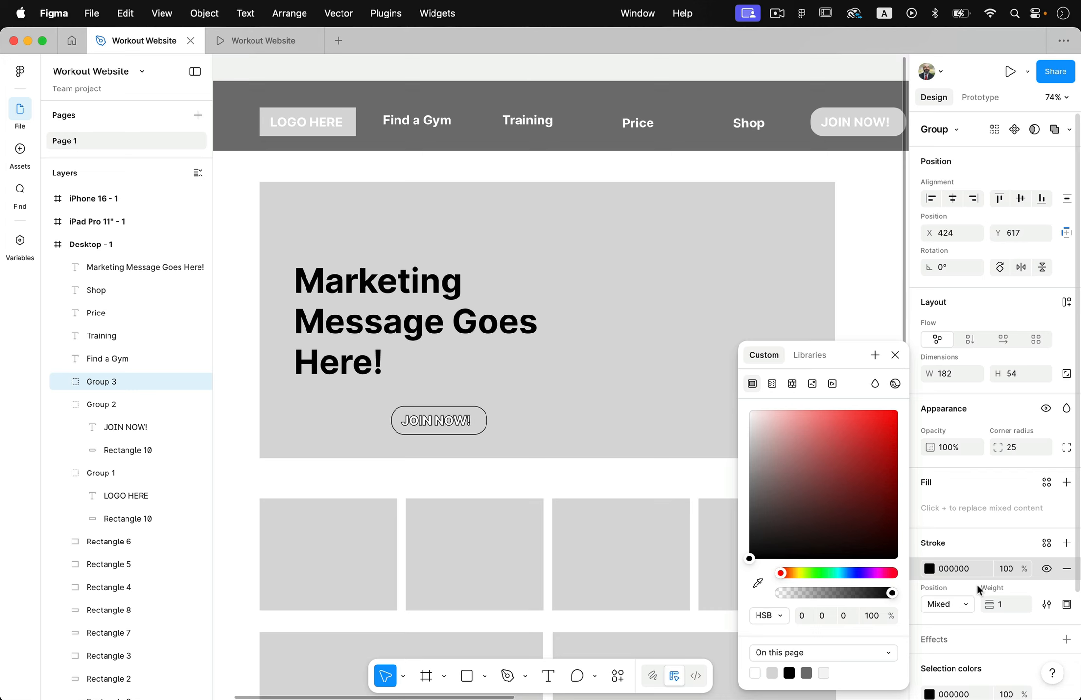
click(563, 486)
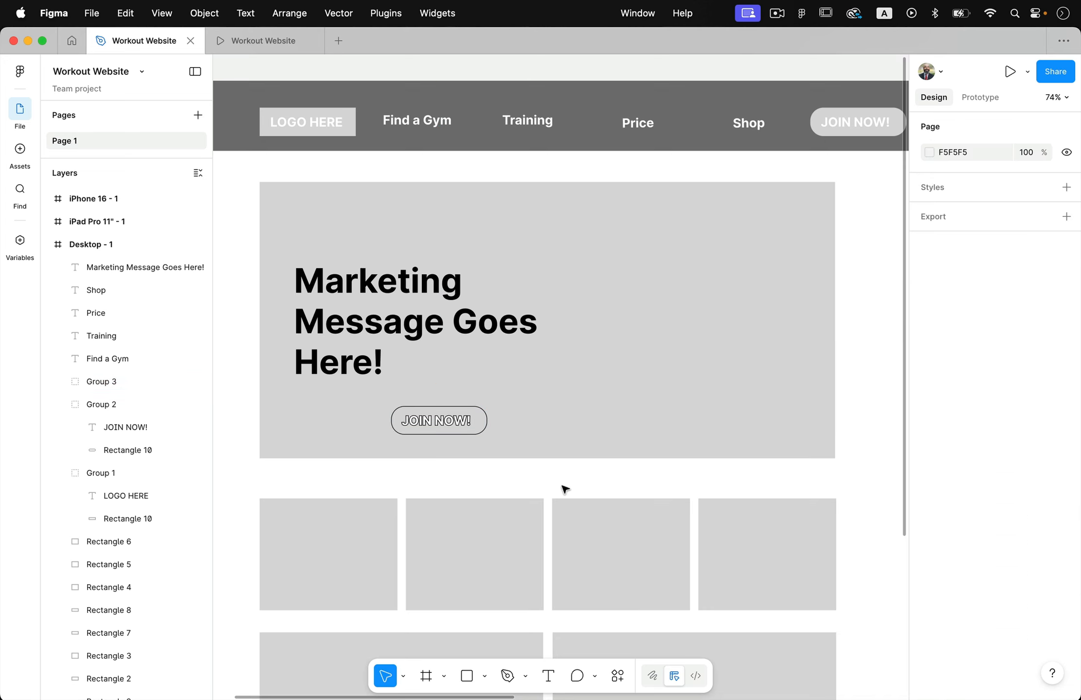
key(super+z)
key(super+z)
Ungroup the copied JOIN NOW! button in the hero area
scroll(429, 466, up, 5)
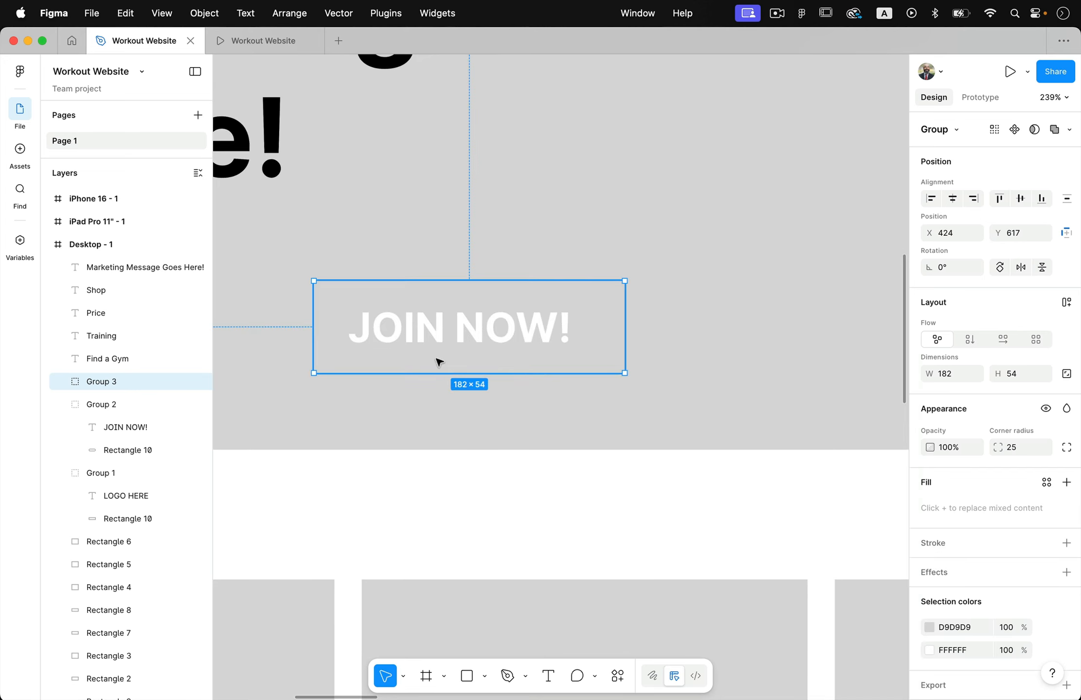
click(165, 9)
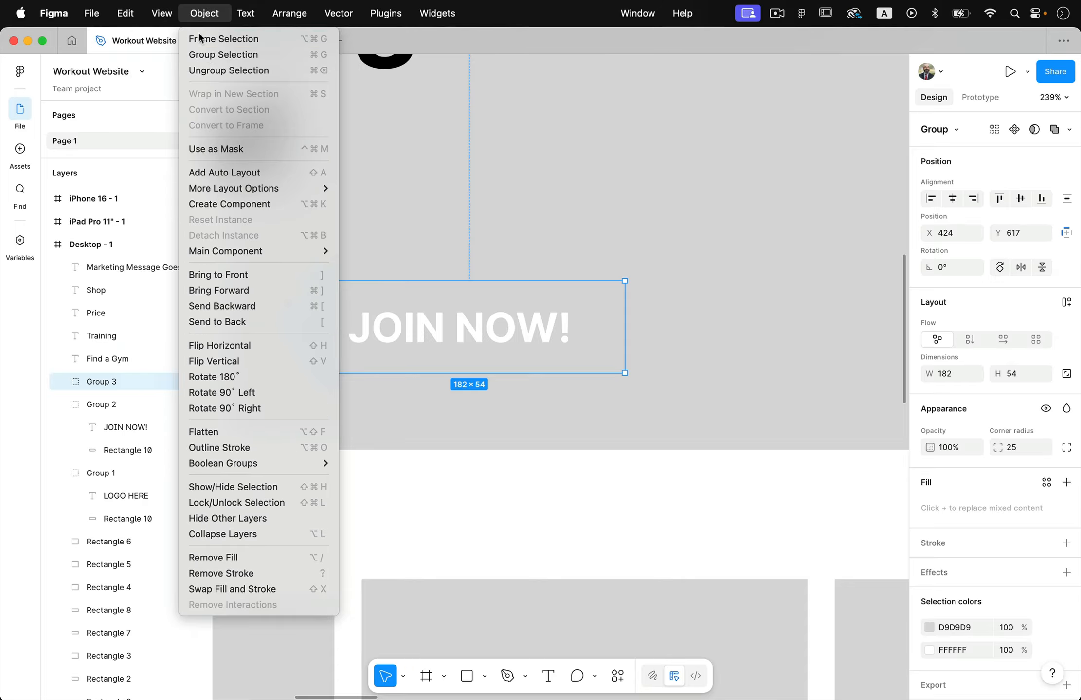
click(229, 70)
click(497, 475)
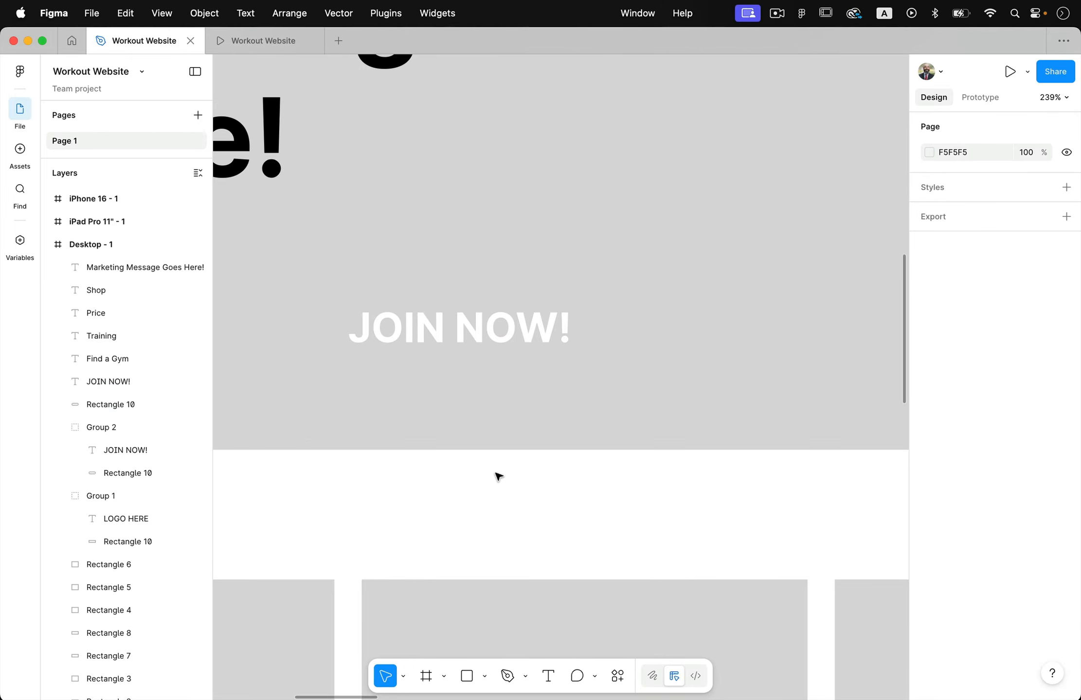
Add a black 000000 inside stroke to the rounded rectangle behind the hero's JOIN NOW! text and increase its weight
click(422, 366)
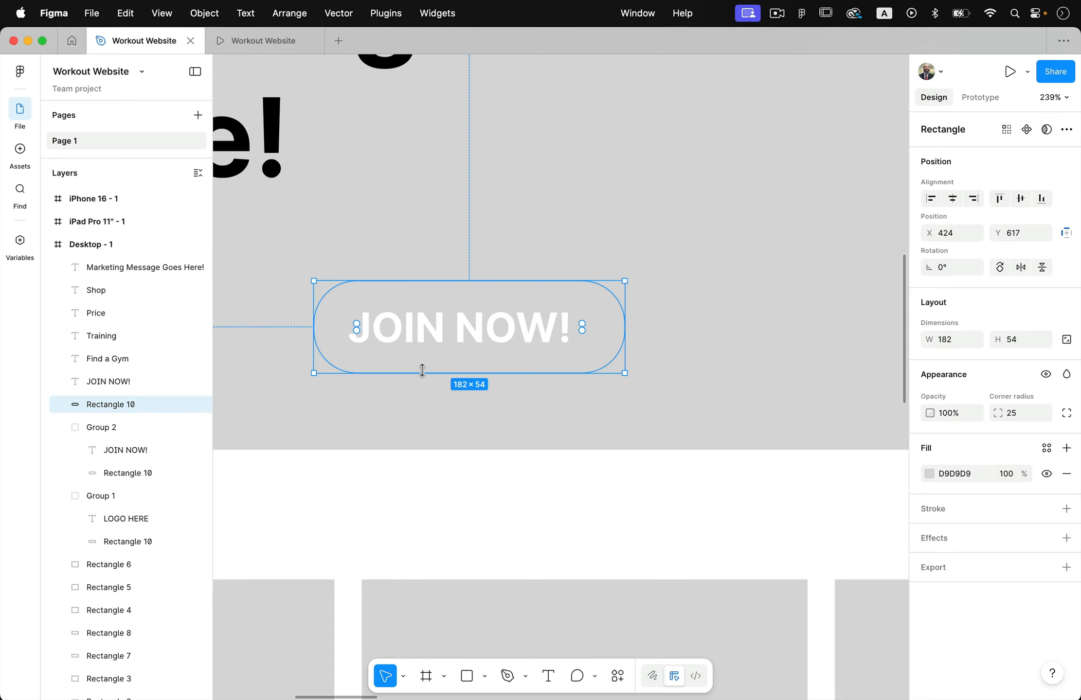
click(1065, 510)
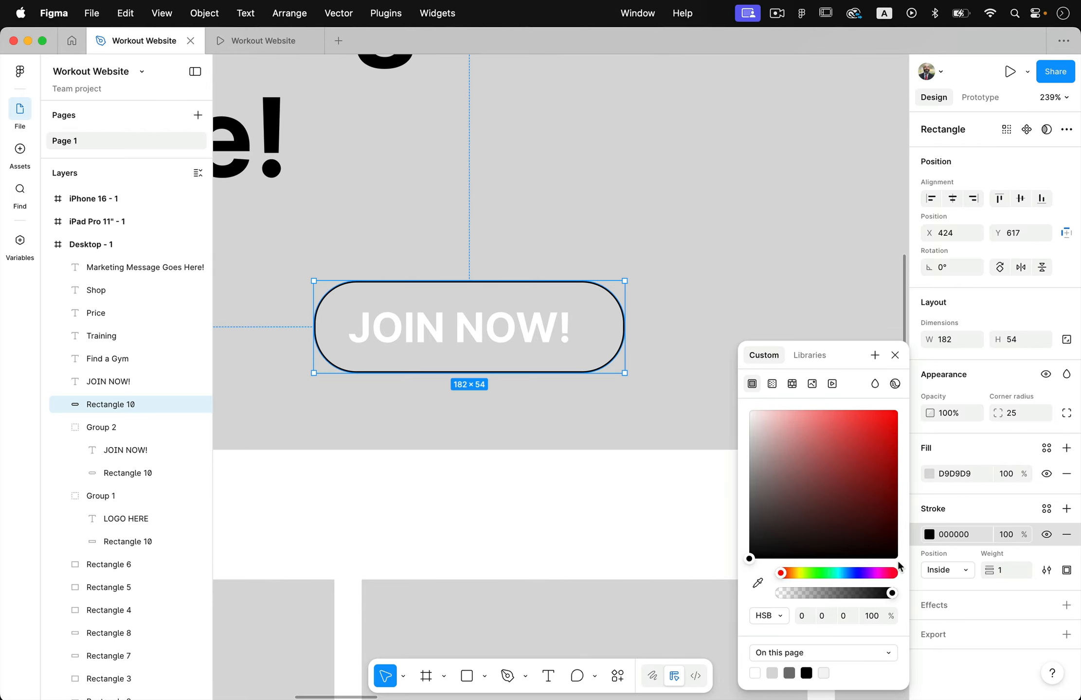
drag(992, 571, 997, 571)
click(499, 535)
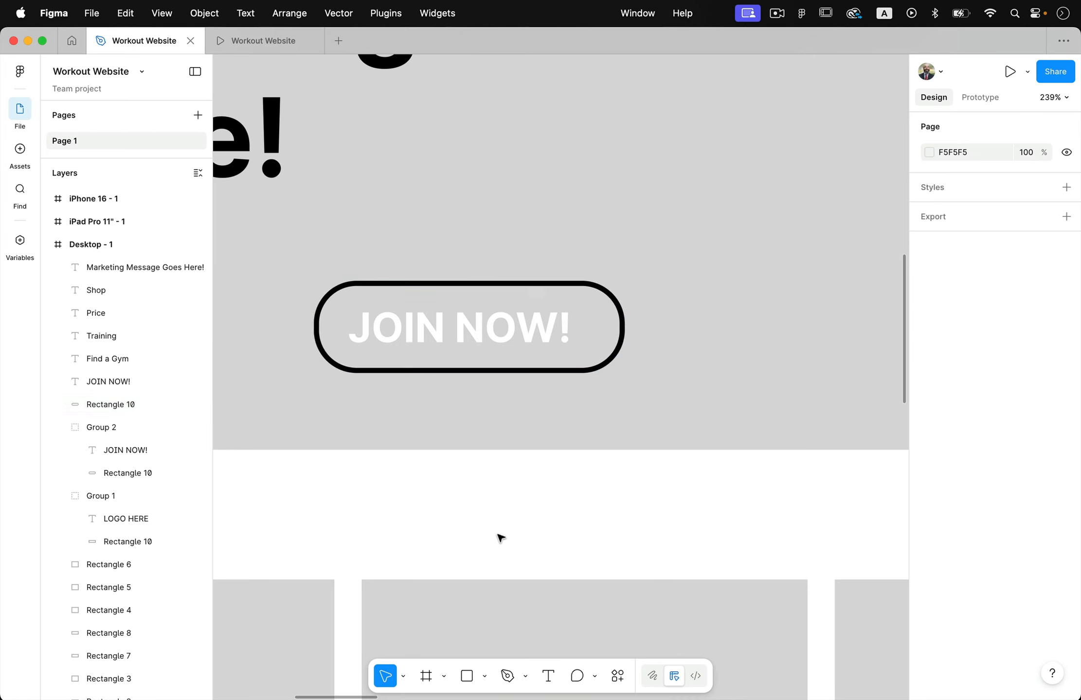
Darken the fill of the rounded rectangle behind the hero's JOIN NOW! text to a medium grey
click(598, 316)
click(929, 474)
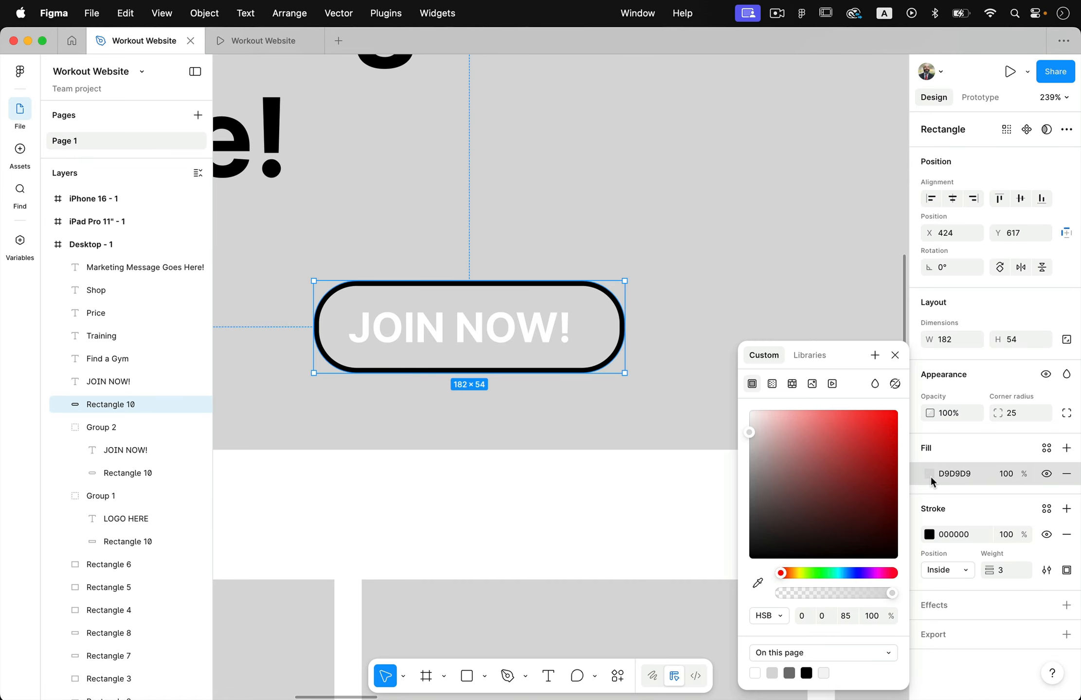
mouse_move(749, 452)
mouse_down()
mouse_move(752, 443)
mouse_move(745, 468)
mouse_up()
click(697, 521)
scroll(698, 523, down, 5)
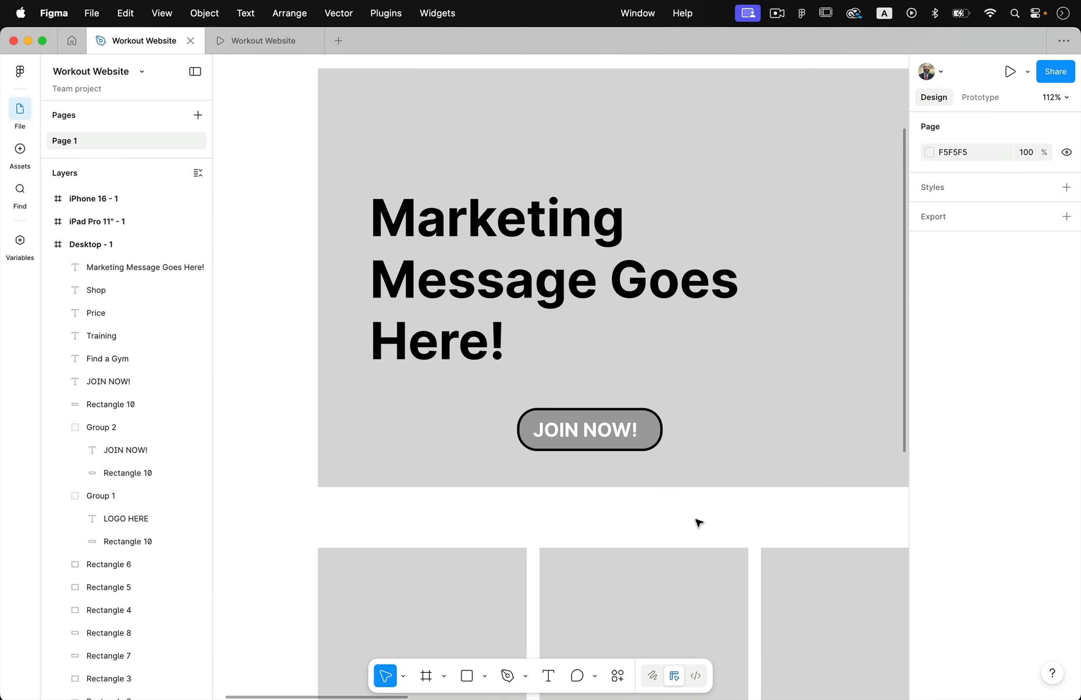
Group the hero's JOIN NOW! text with its rounded rectangle and align the group with the marketing message's left edge at X 240, Y 617
click(611, 431)
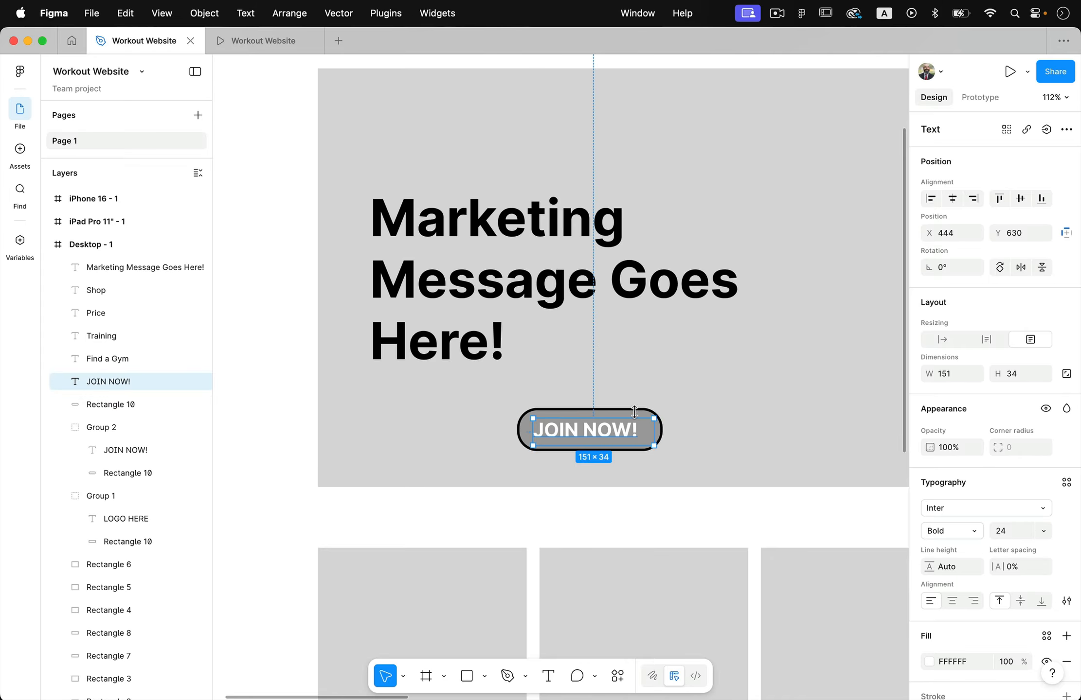
shift+click(635, 412)
key(super+g)
drag(640, 434, 491, 435)
scroll(491, 434, down, 2)
scroll(492, 438, down, 2)
scroll(616, 297, right, 2)
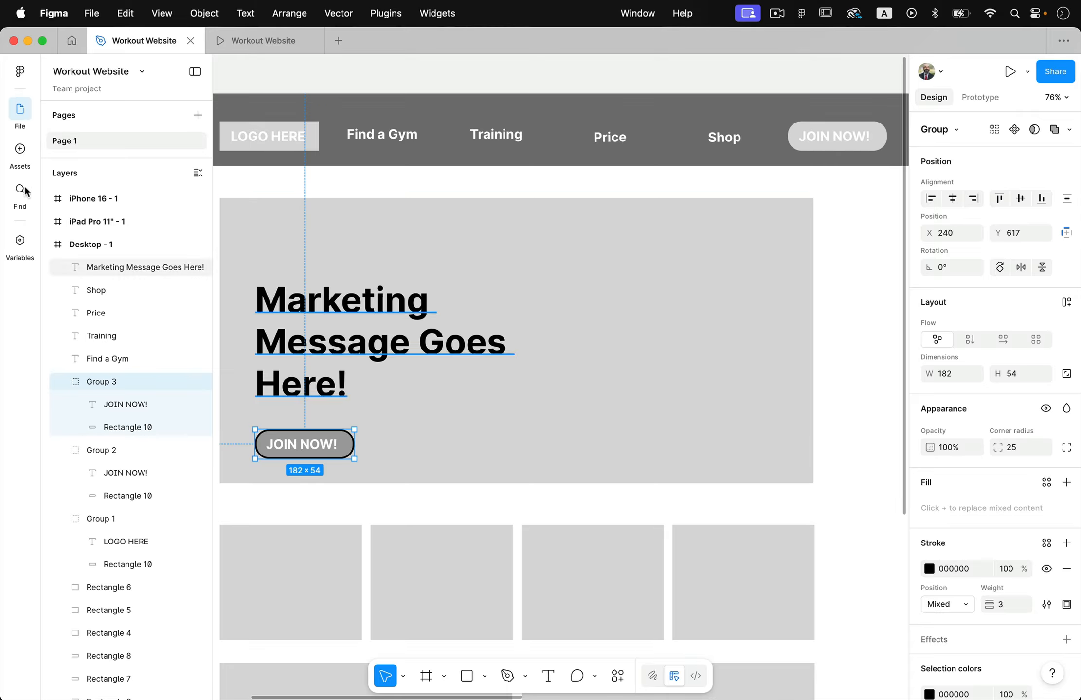
Search the asset libraries for picture and, as a second search term, photo
click(19, 149)
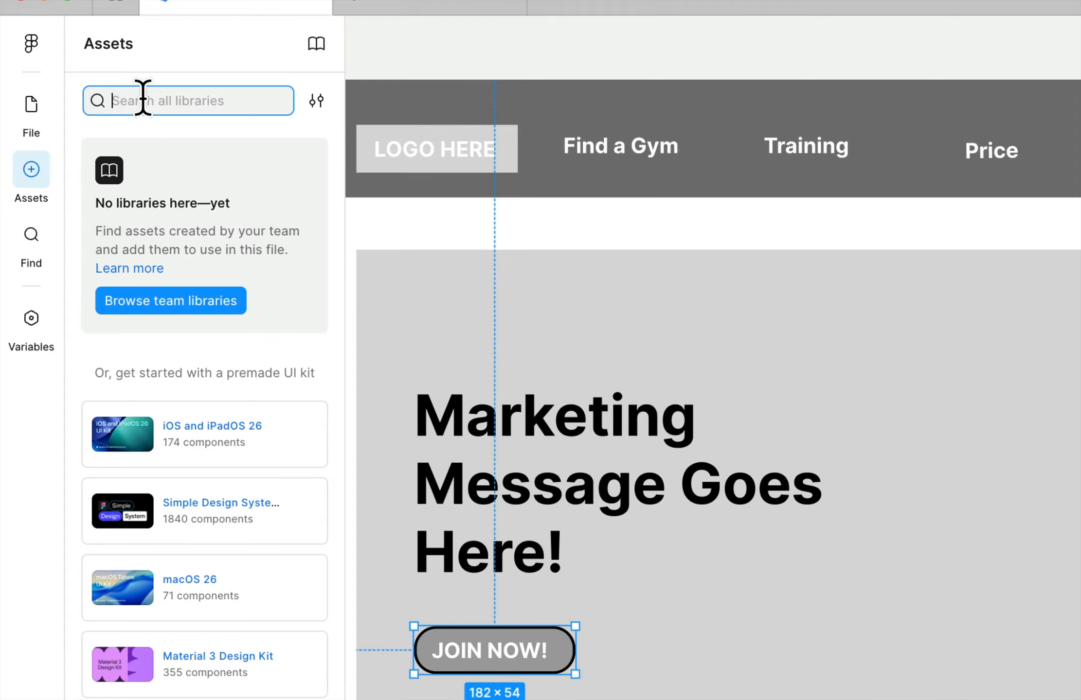
text(pict)
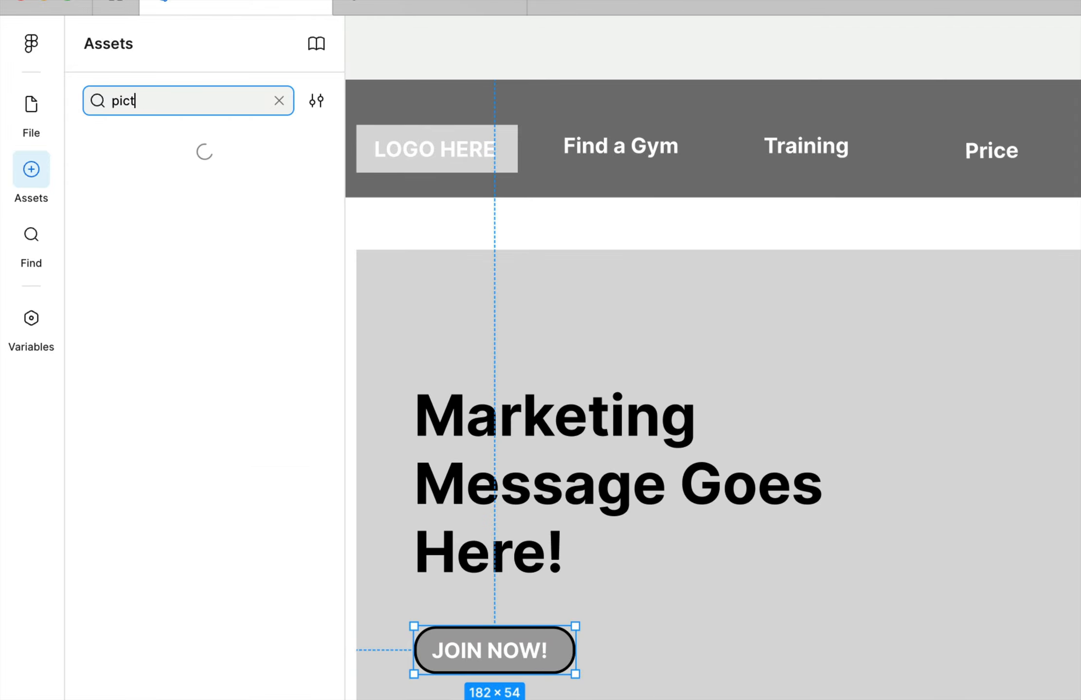
text(ure)
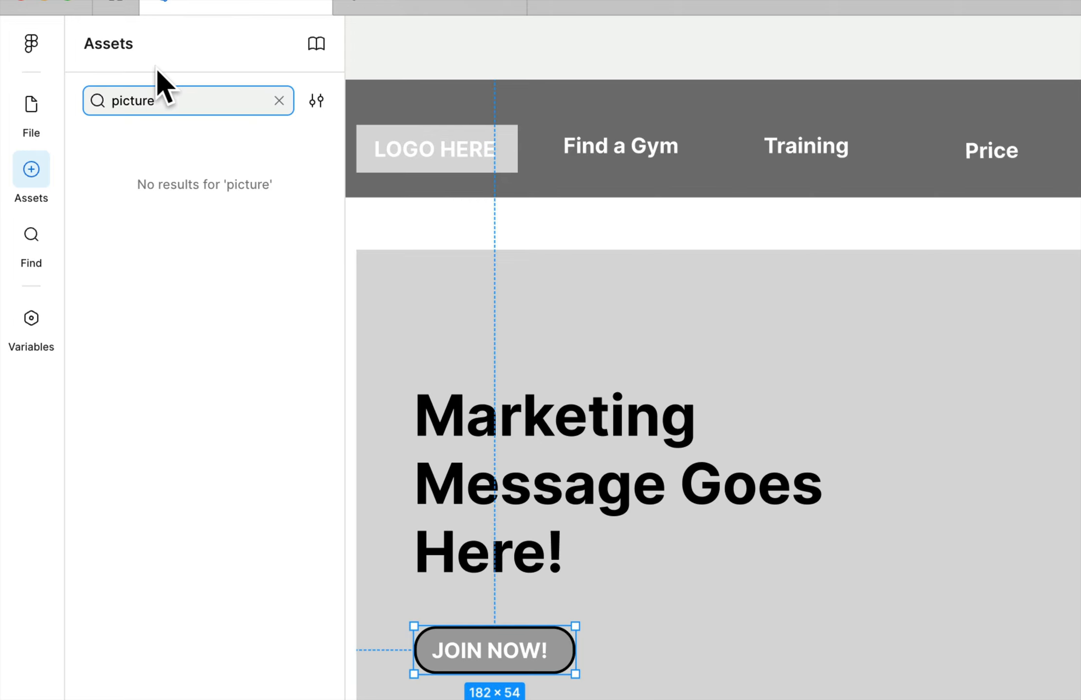
key(super+a)
text(photo)
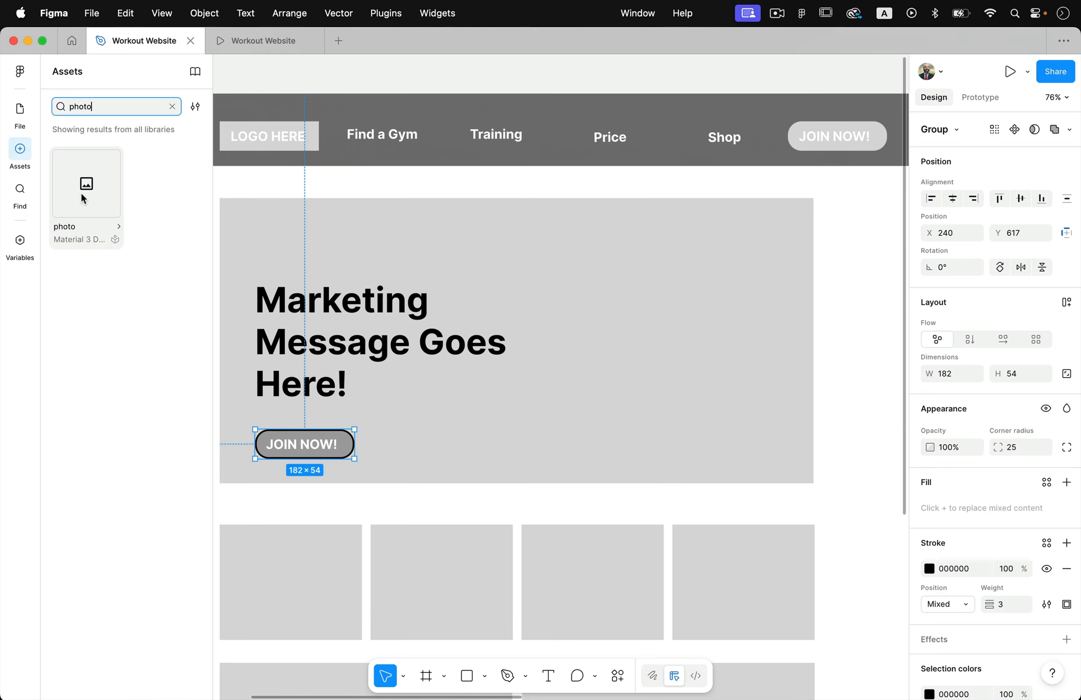
Place the Material 3 photo icon in the hero's empty area beside the marketing message and enlarge it
drag(123, 244, 772, 487)
drag(659, 329, 672, 330)
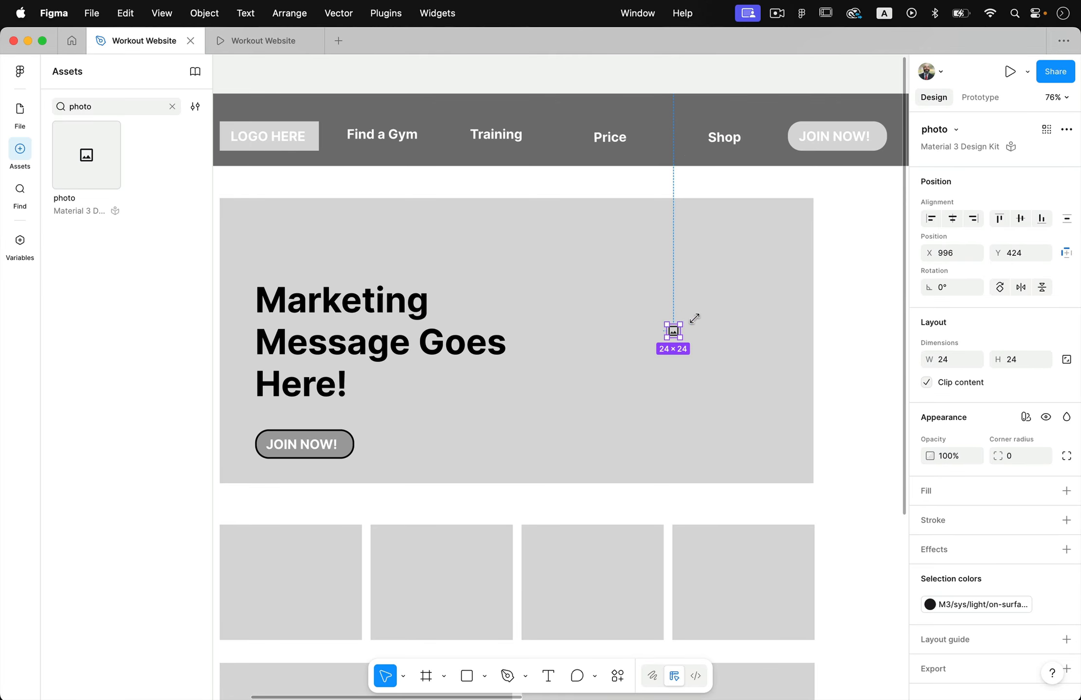
drag(694, 318, 666, 337)
click(815, 422)
scroll(811, 422, down, 5)
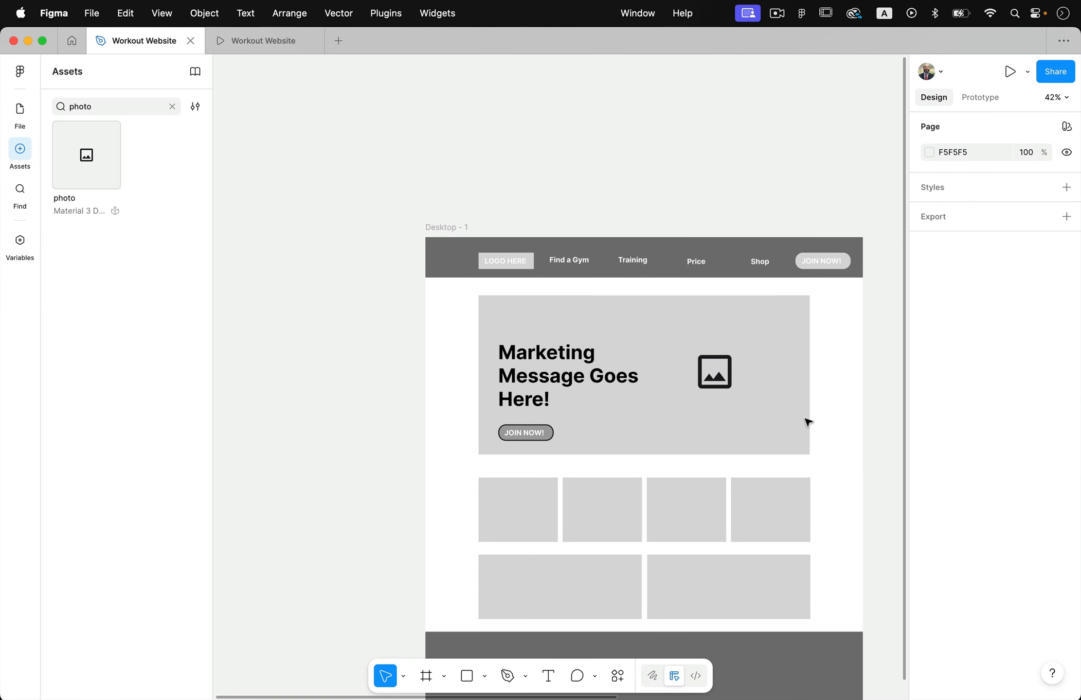
Place 67 × 67 copies of the hero's photo icon in each of the four small cards below the hero
scroll(808, 422, up, 5)
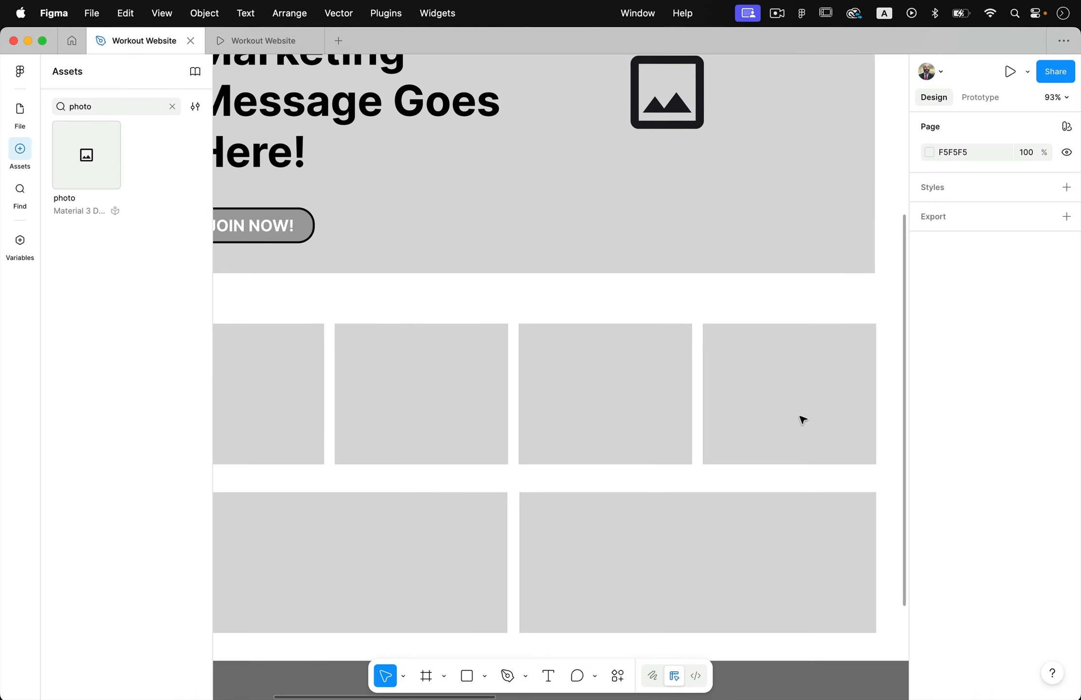
drag(697, 115, 825, 411)
drag(834, 349, 614, 410)
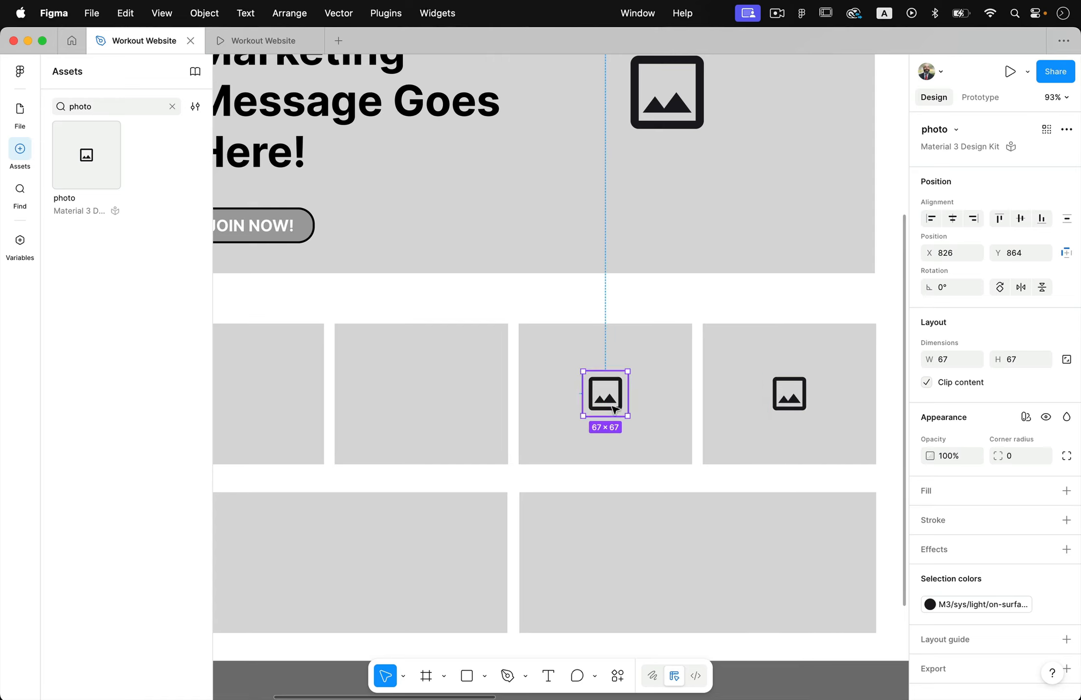
scroll(614, 410, left, 5)
drag(734, 389, 356, 395)
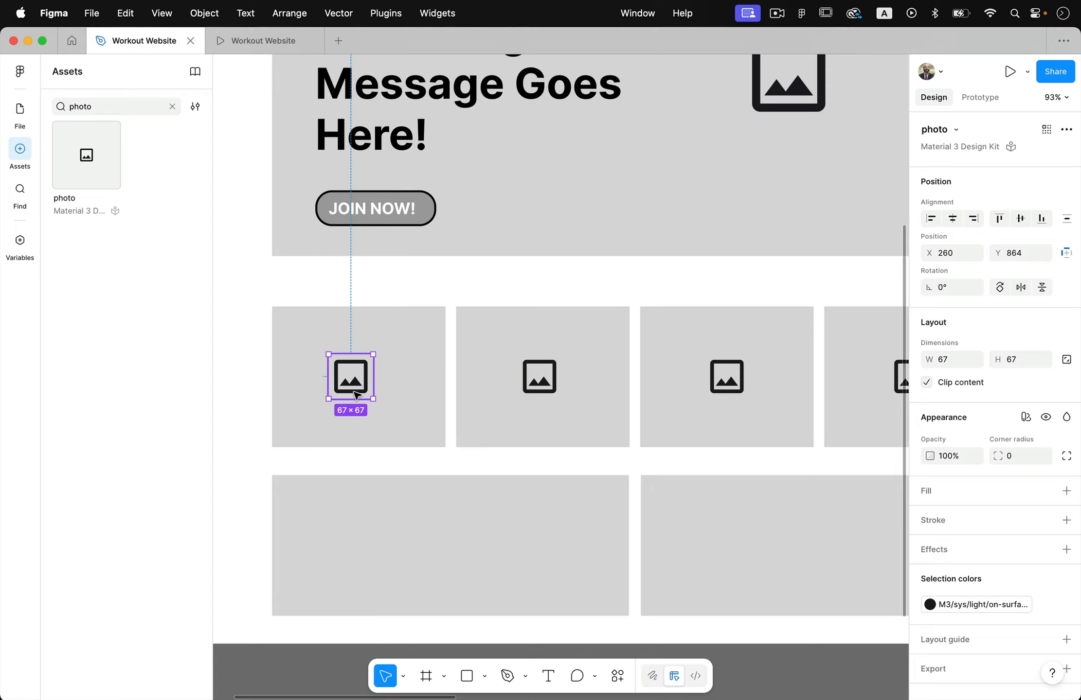
Duplicate the marketing message text down onto the first wide box below the cards at X 240, Y 1059
scroll(453, 589, down, 5)
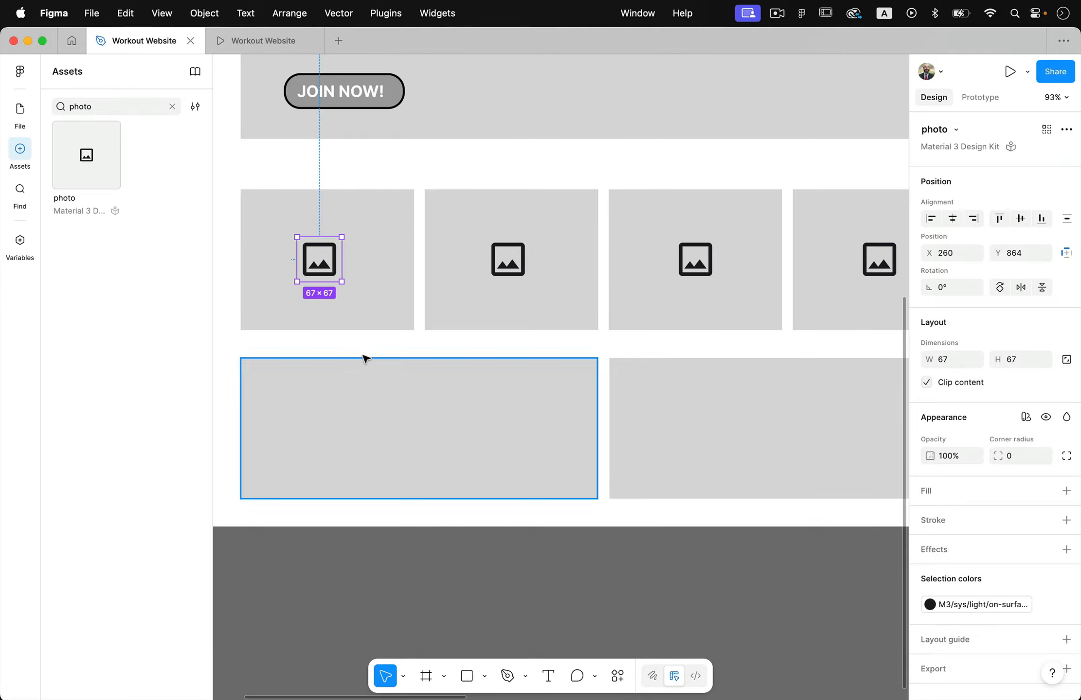
scroll(405, 335, down, 3)
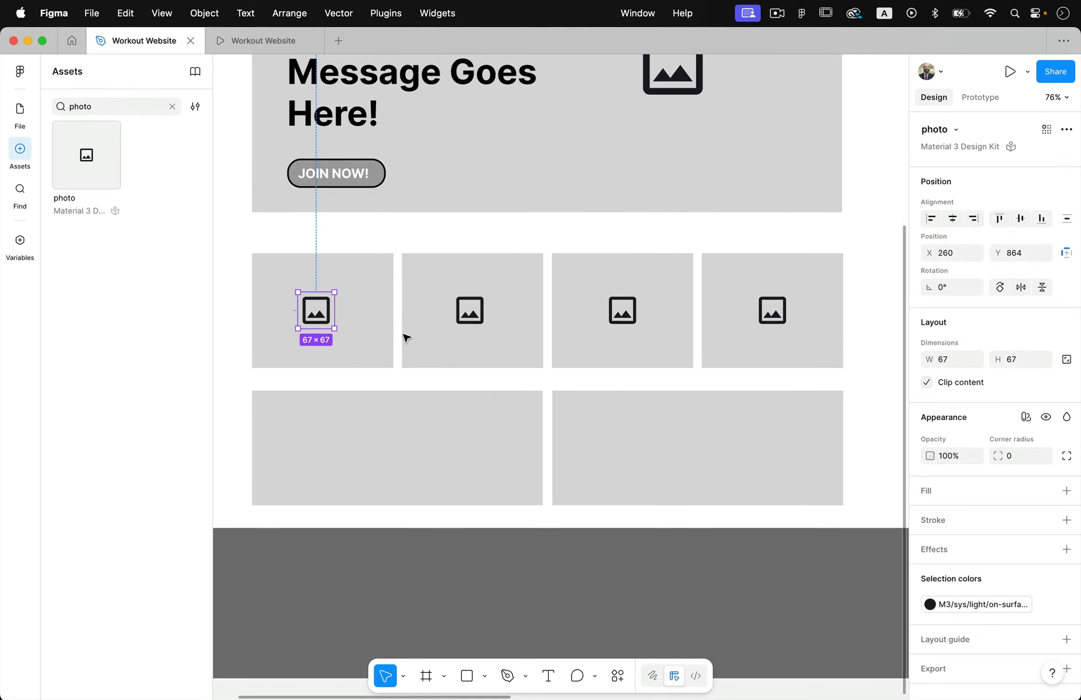
scroll(413, 213, up, 4)
drag(363, 157, 364, 545)
Replace the copied marketing text in the first wide box with Subtitle Callout message
double_click(362, 544)
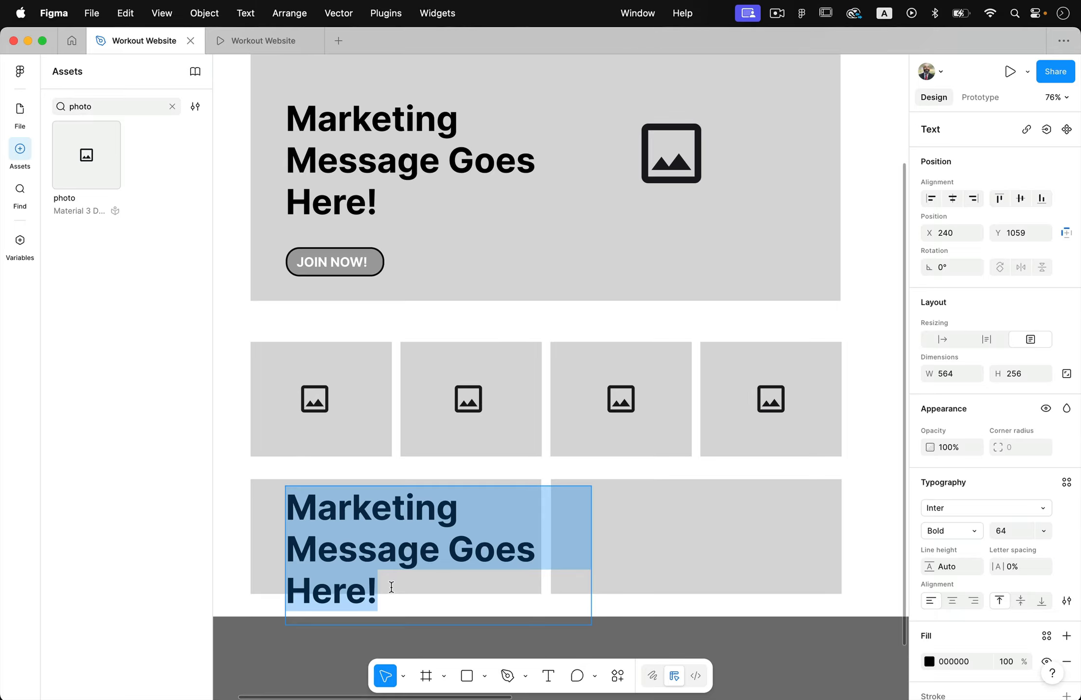
text(A)
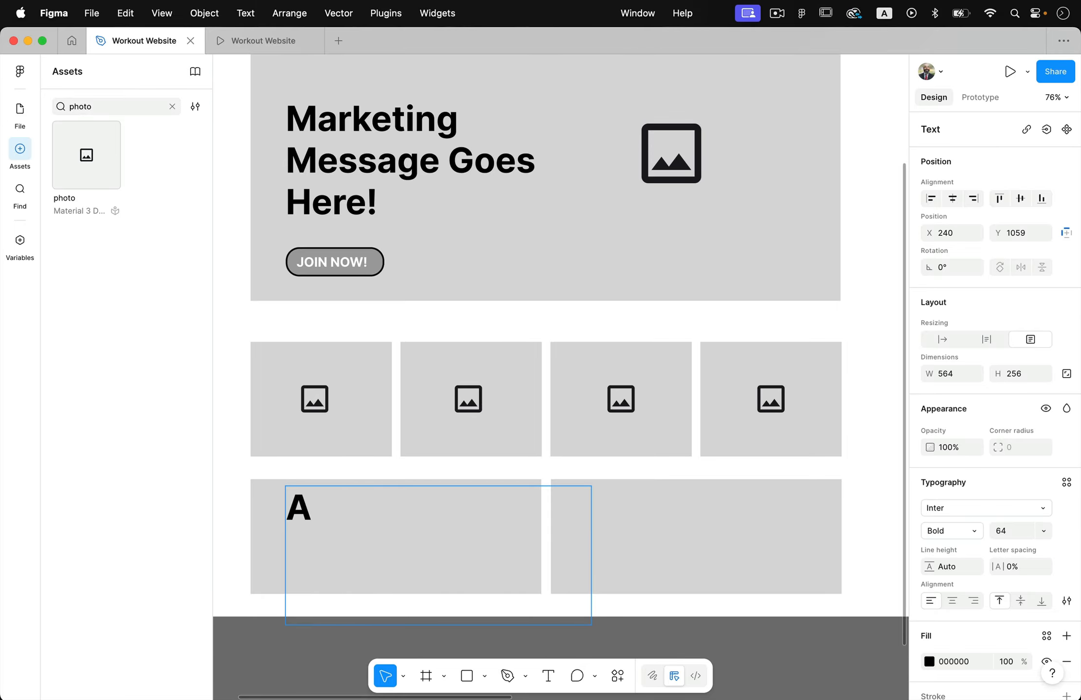
key(BackSpace)
text(Co)
key(BackSpace)
key(BackSpace)
text(Sub)
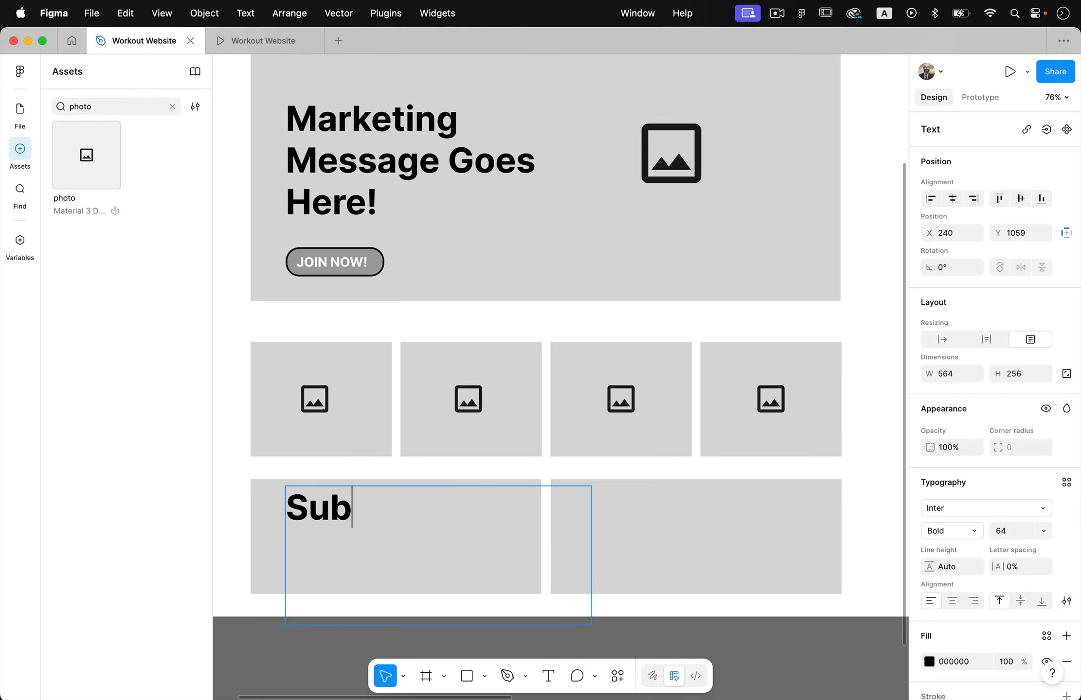
text(ittle)
key(BackSpace)
key(BackSpace)
key(BackSpace)
key(BackSpace)
key(BackSpace)
text(title Callout )
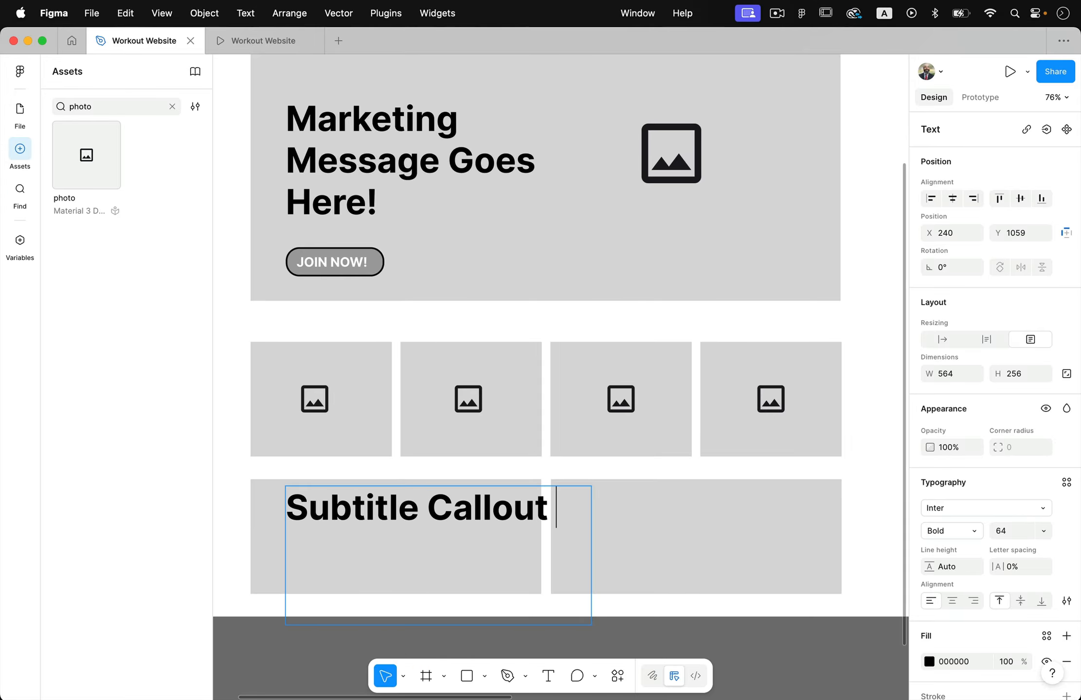
text(message)
Set the Subtitle Callout message text to font size 36 and a white FFFFFF fill
key(super+a)
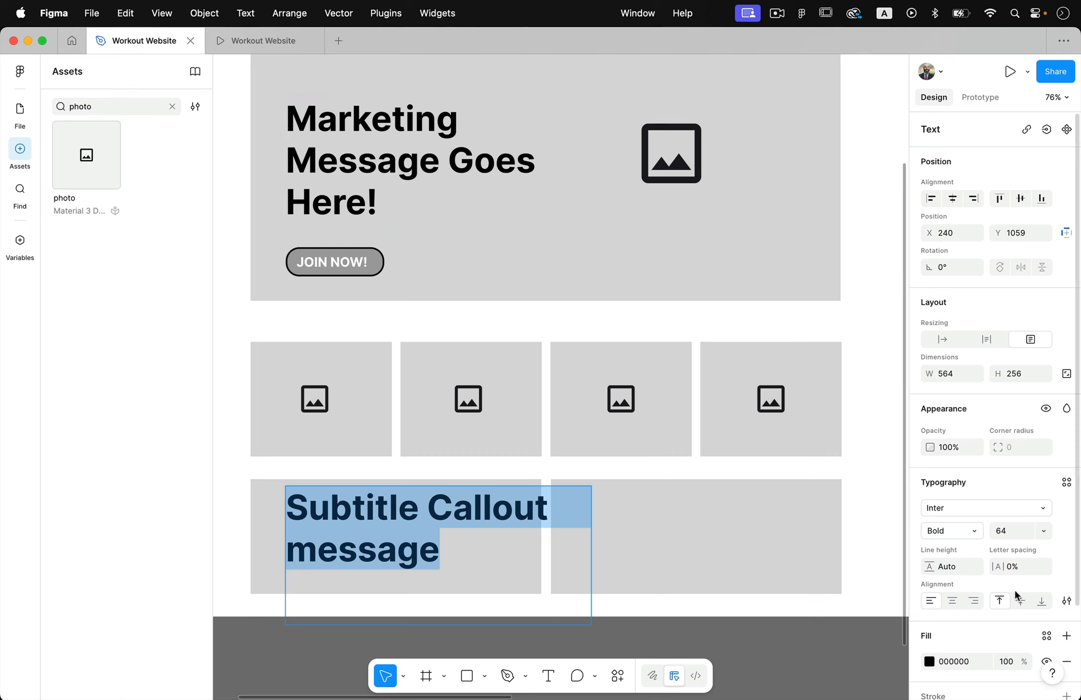
click(1043, 536)
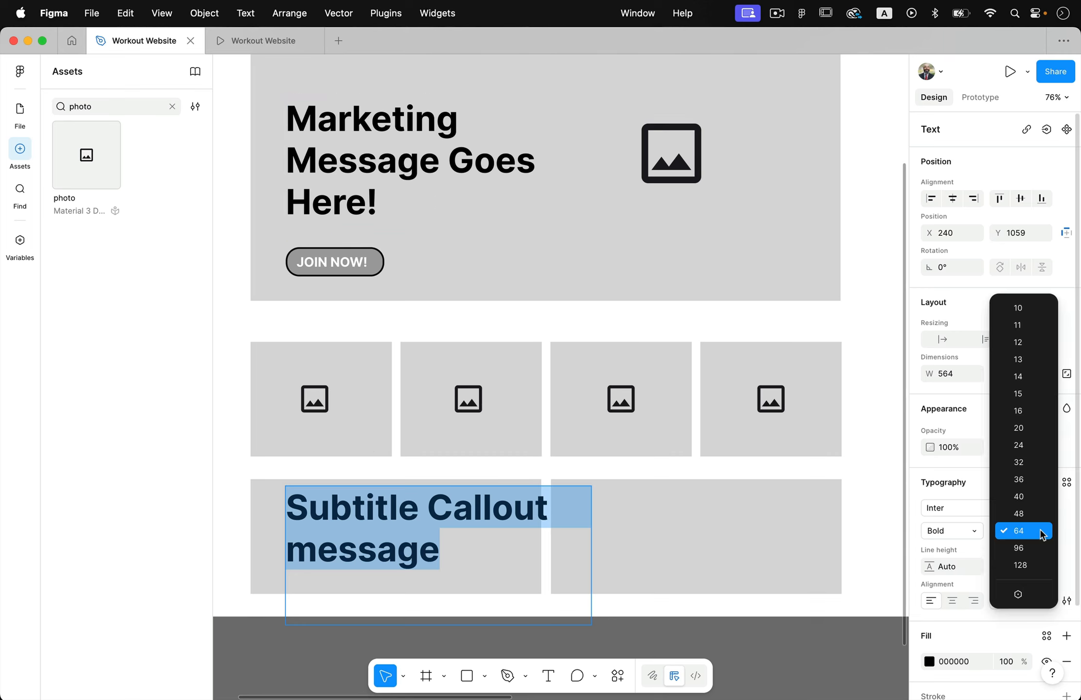
click(1021, 480)
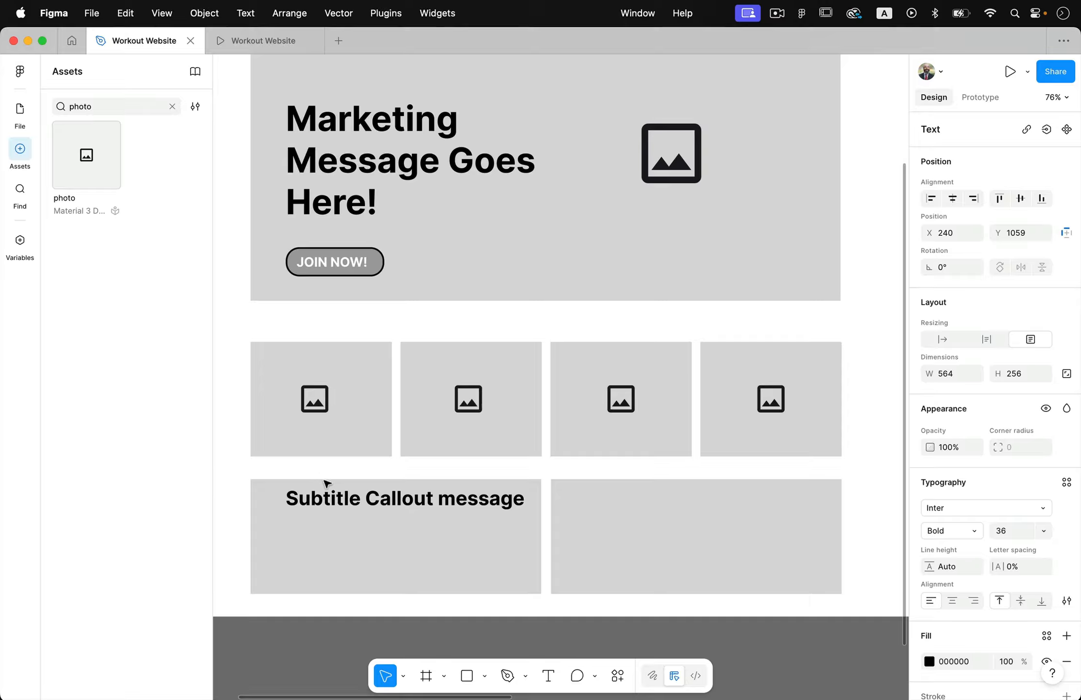
double_click(325, 498)
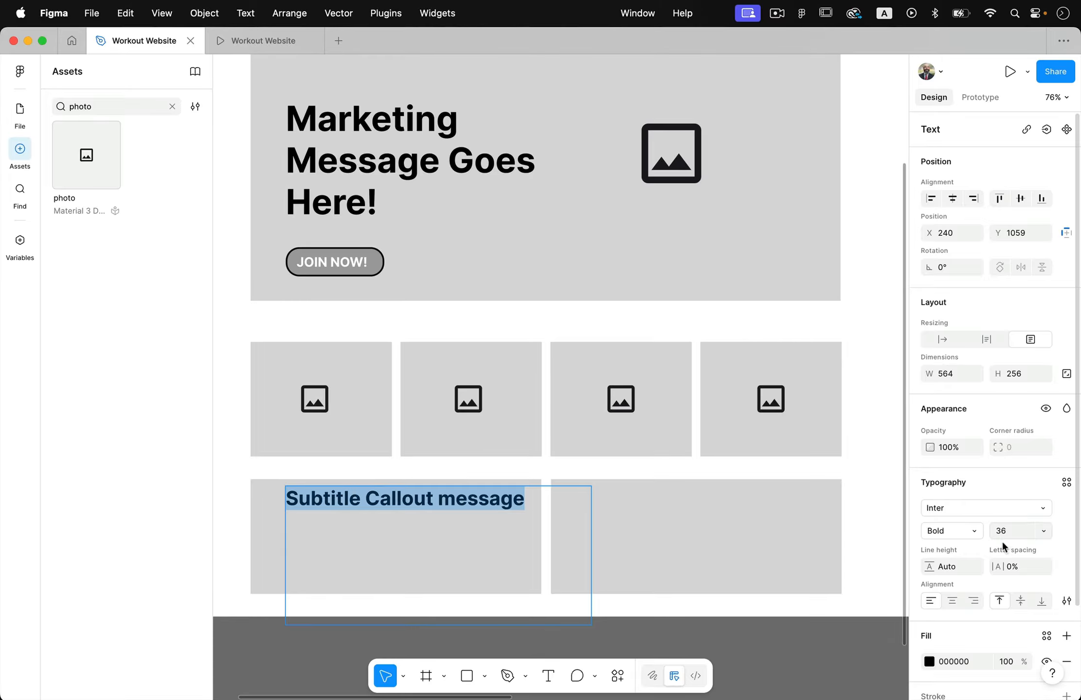
click(929, 662)
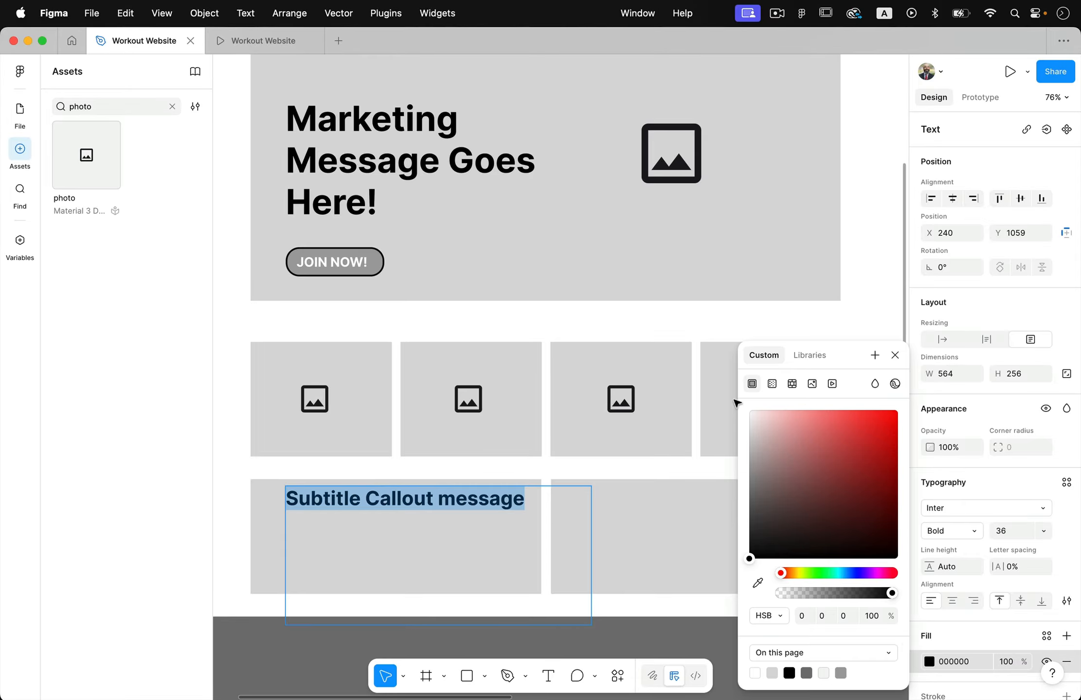
drag(775, 431, 721, 400)
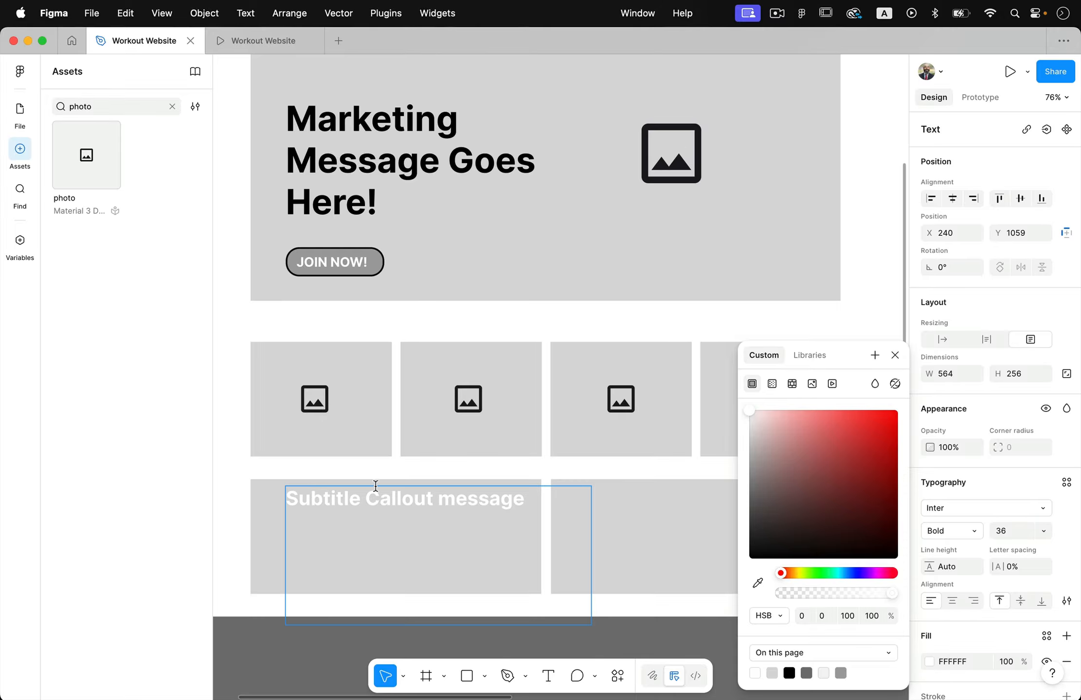
key(Escape)
click(528, 523)
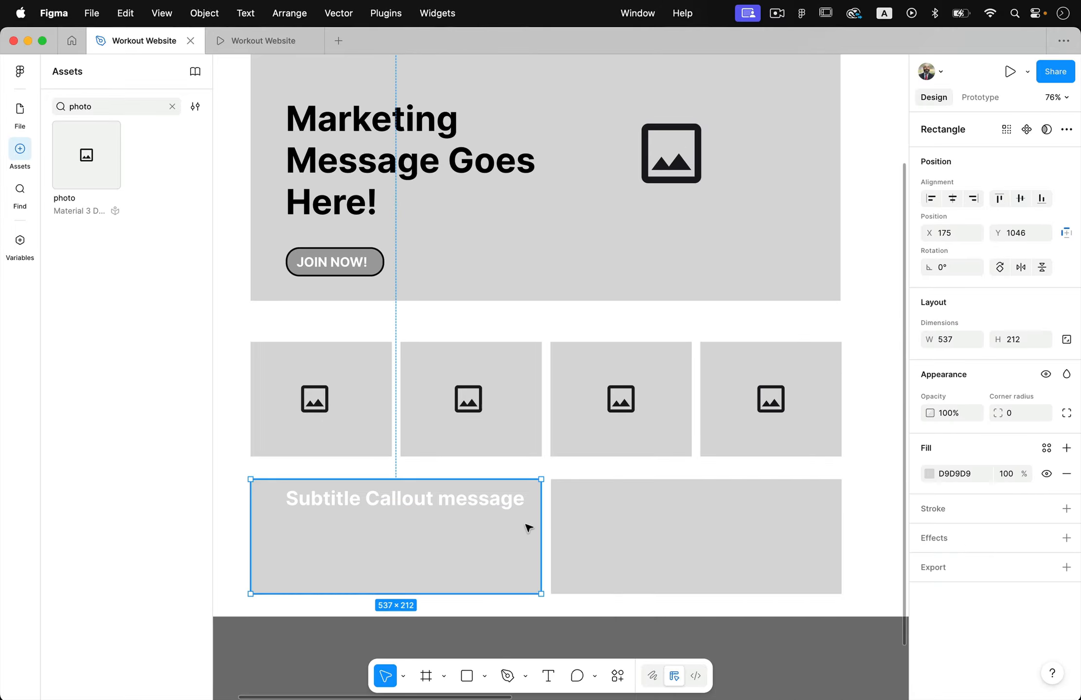
Shrink the callout's text box to 455 × 44, center it in the first wide box, and duplicate it into the second at X 762, Y 1117
click(493, 498)
drag(588, 627, 755, 540)
scroll(754, 540, down, 5)
scroll(761, 546, down, 3)
scroll(761, 546, left, 1)
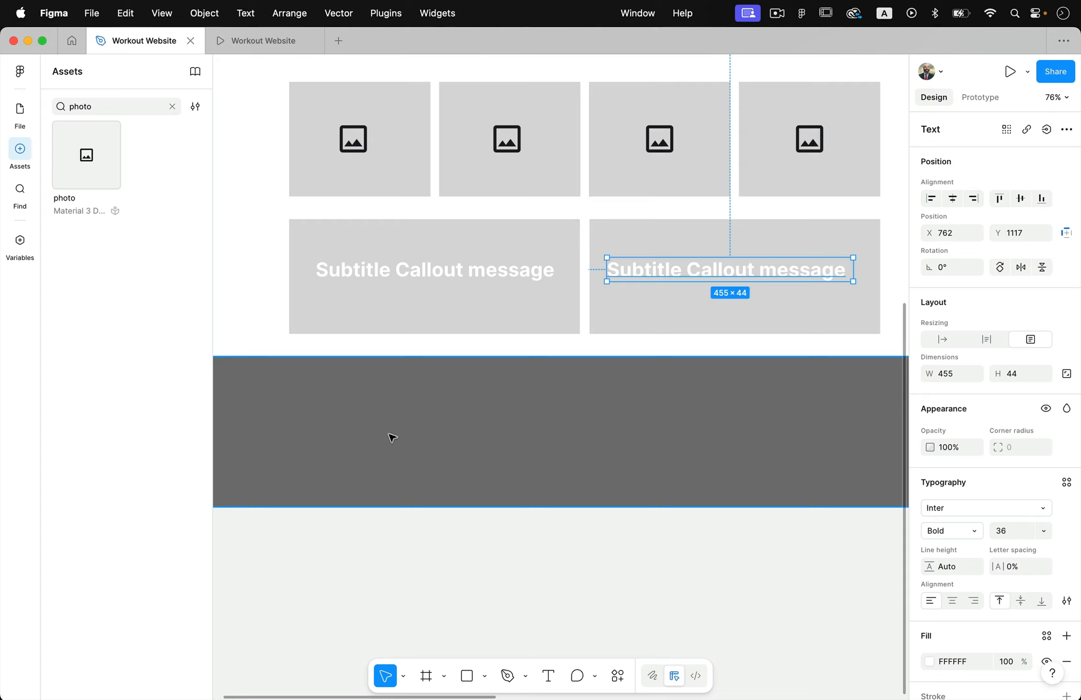
key(Escape)
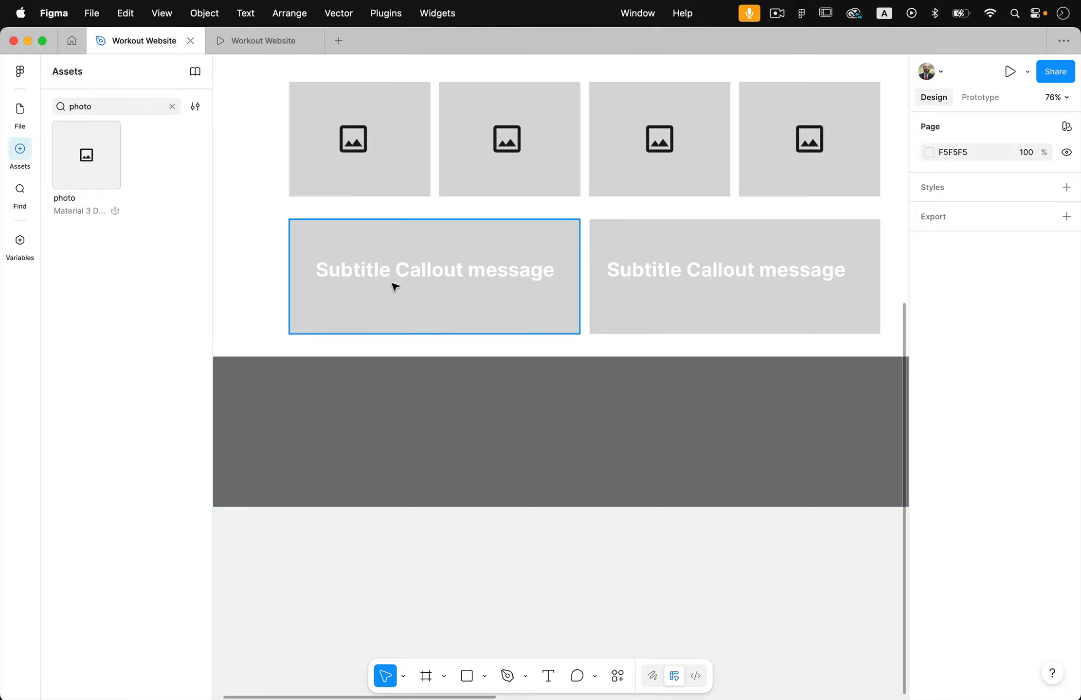
Duplicate the first callout text into the footer at X 170, Y 1404 and replace it with the lines Socials:, Twitter and Facebook
drag(395, 280, 365, 434)
double_click(350, 425)
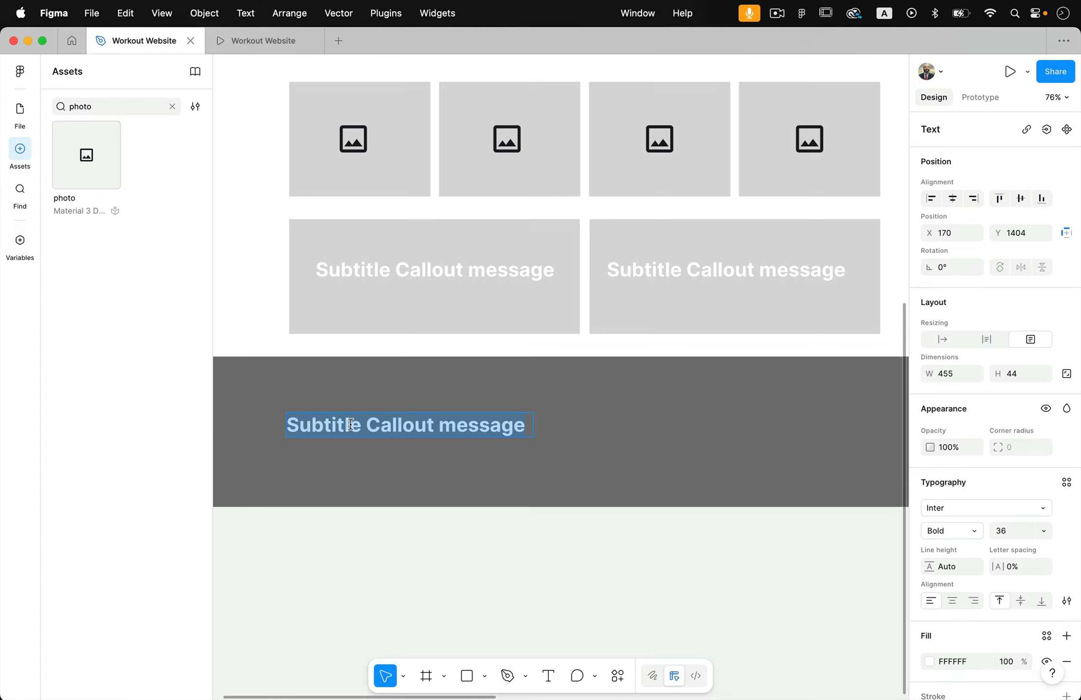
text(So)
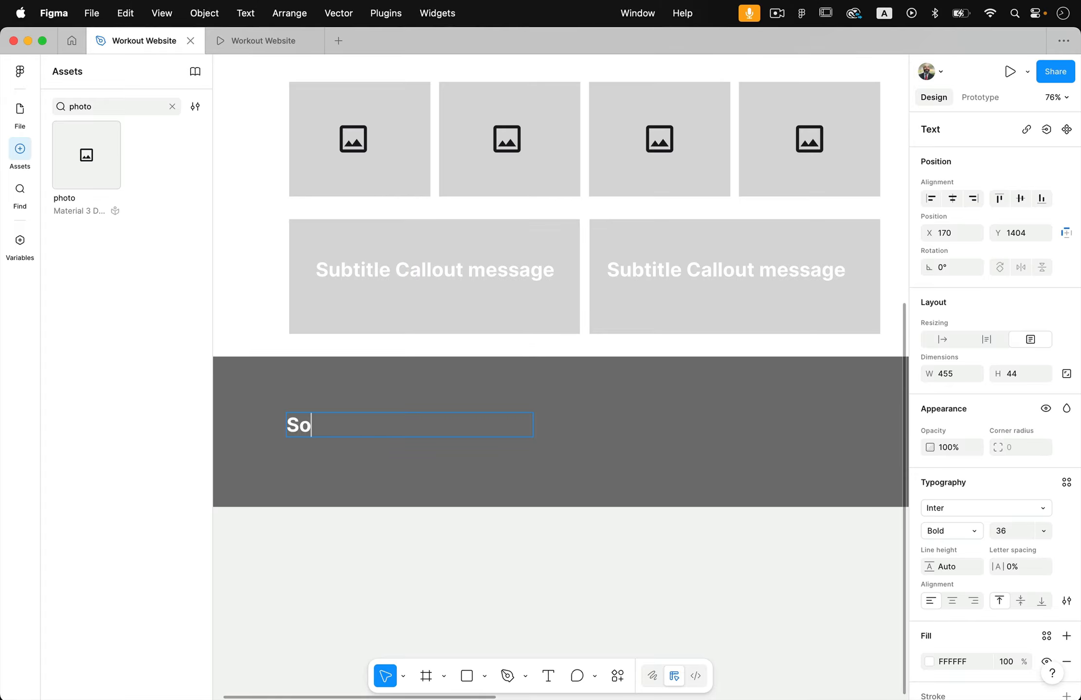
text(s:)
key(Return)
text(Twitter)
key(Return)
text(Fa)
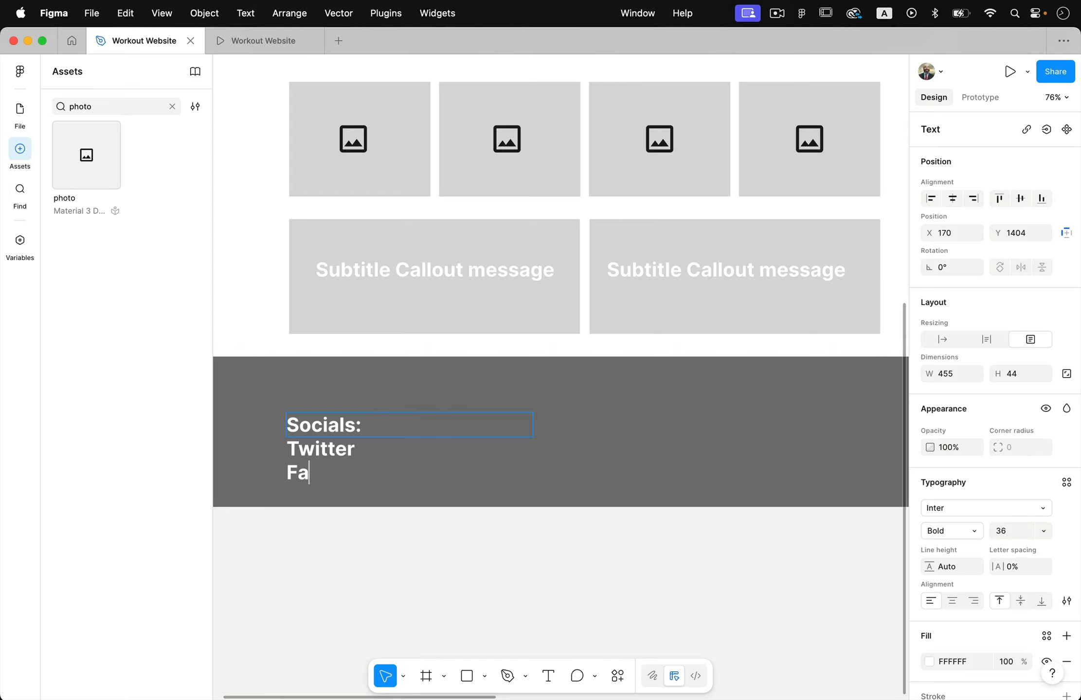
text(cebook)
key(Escape)
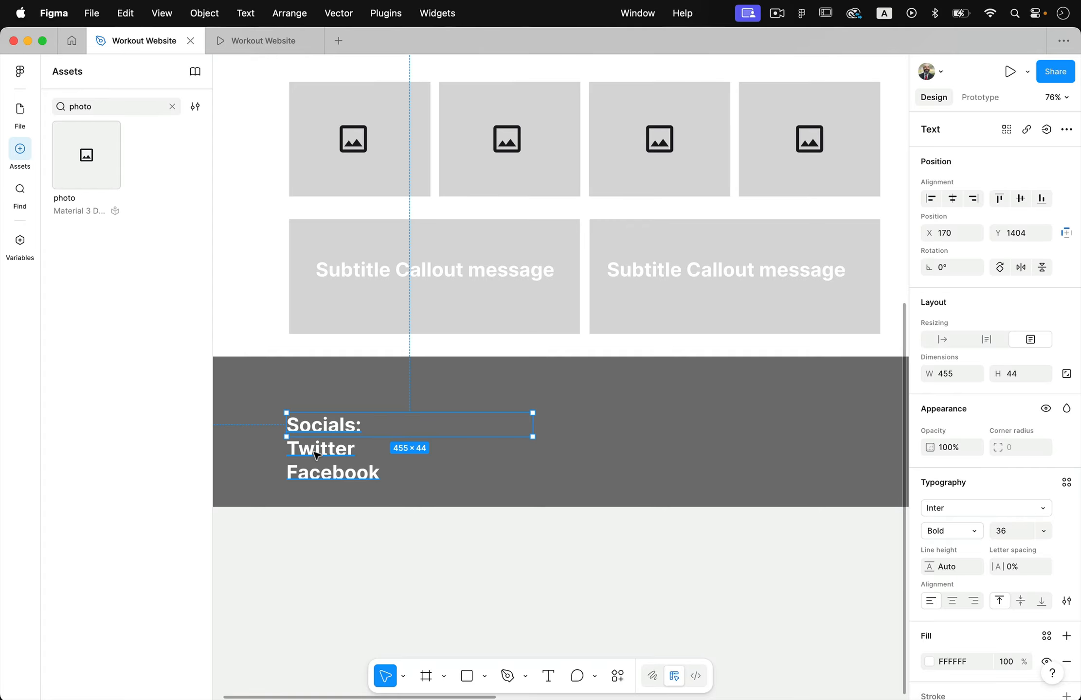
Extend the footer socials text box downward to a height of 174 so it encloses all its lines
click(372, 521)
double_click(327, 423)
key(Escape)
drag(361, 436, 361, 507)
Replace Twitter with Instagram in the footer's socials list
double_click(325, 441)
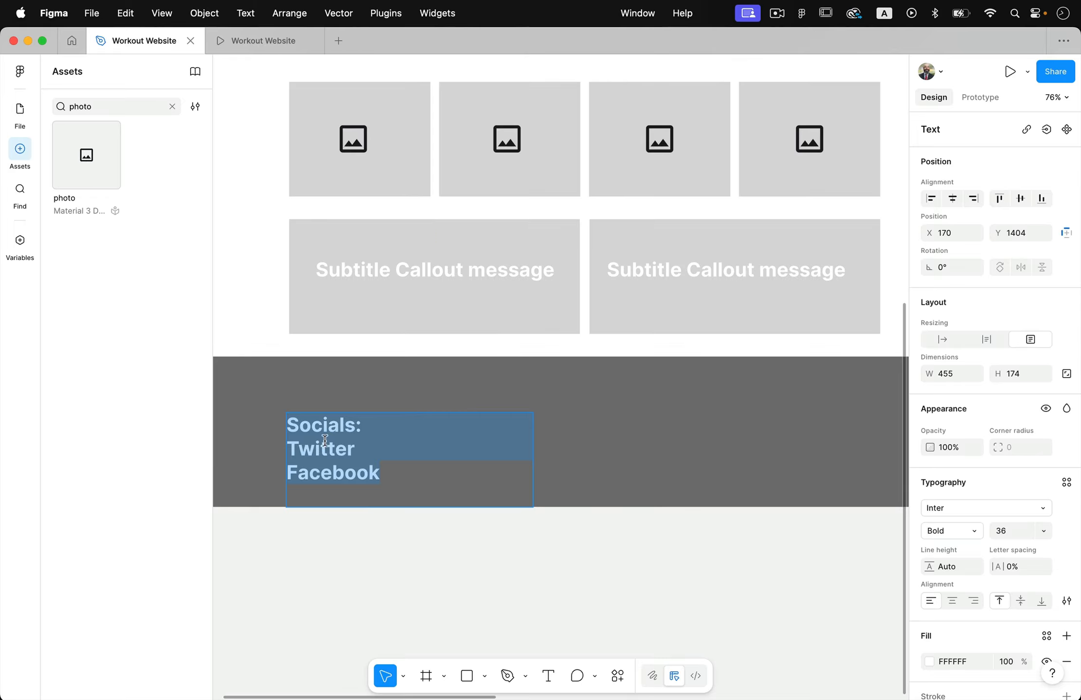
double_click(319, 448)
text(Inst)
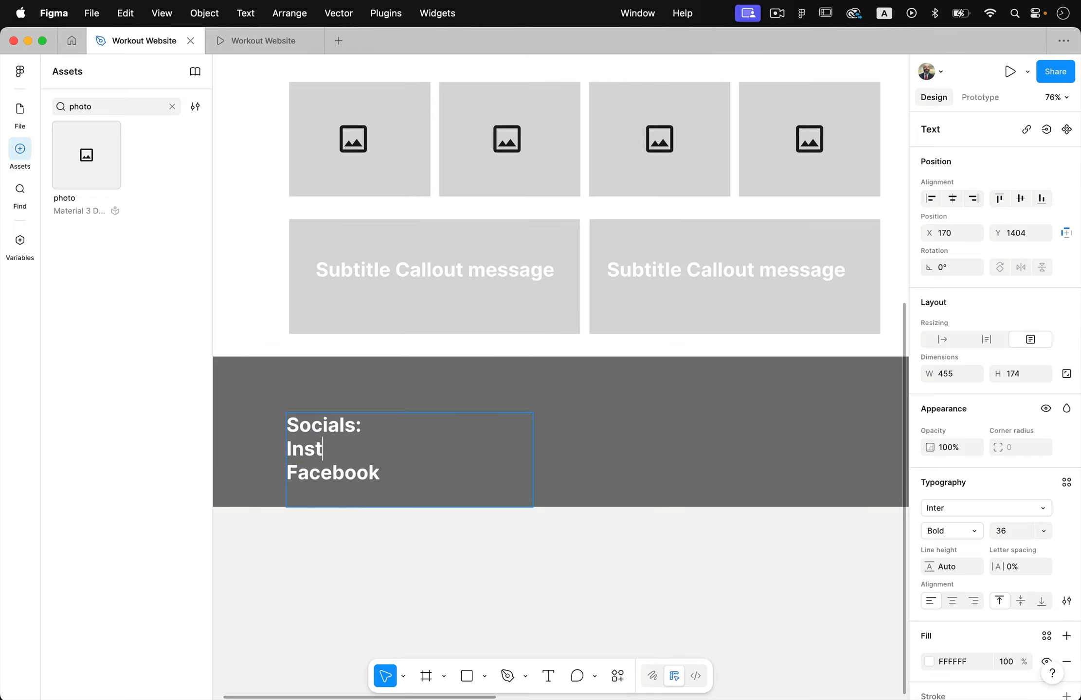
text(agram)
key(Down)
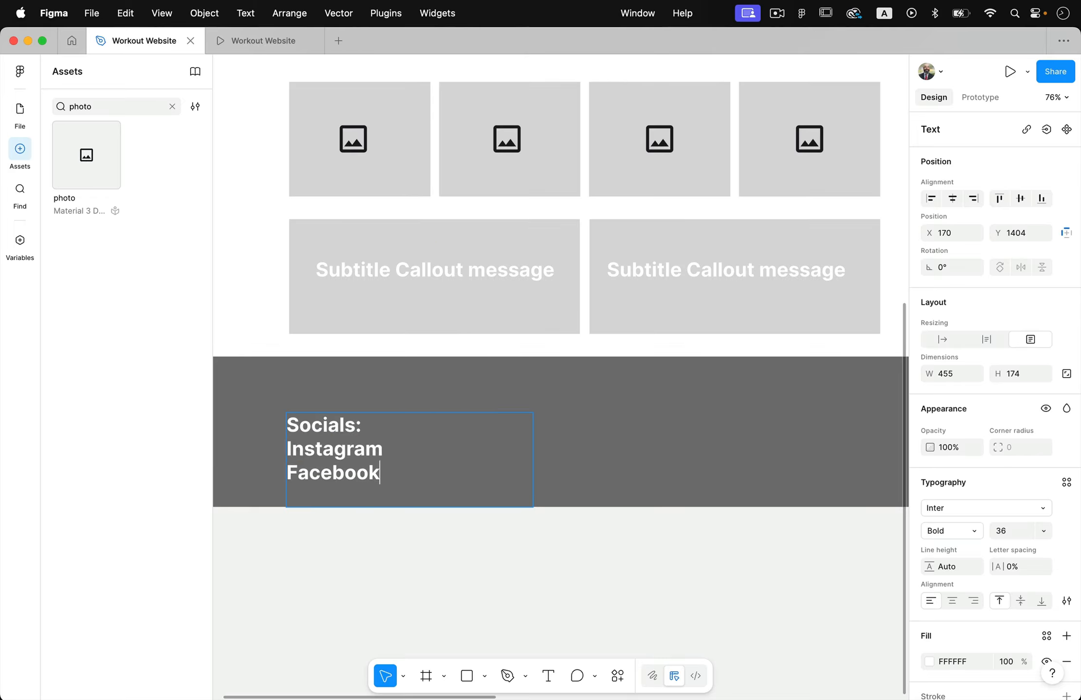
Add Website as the last line of the footer's socials list
text(S)
key(BackSpace)
text(Website)
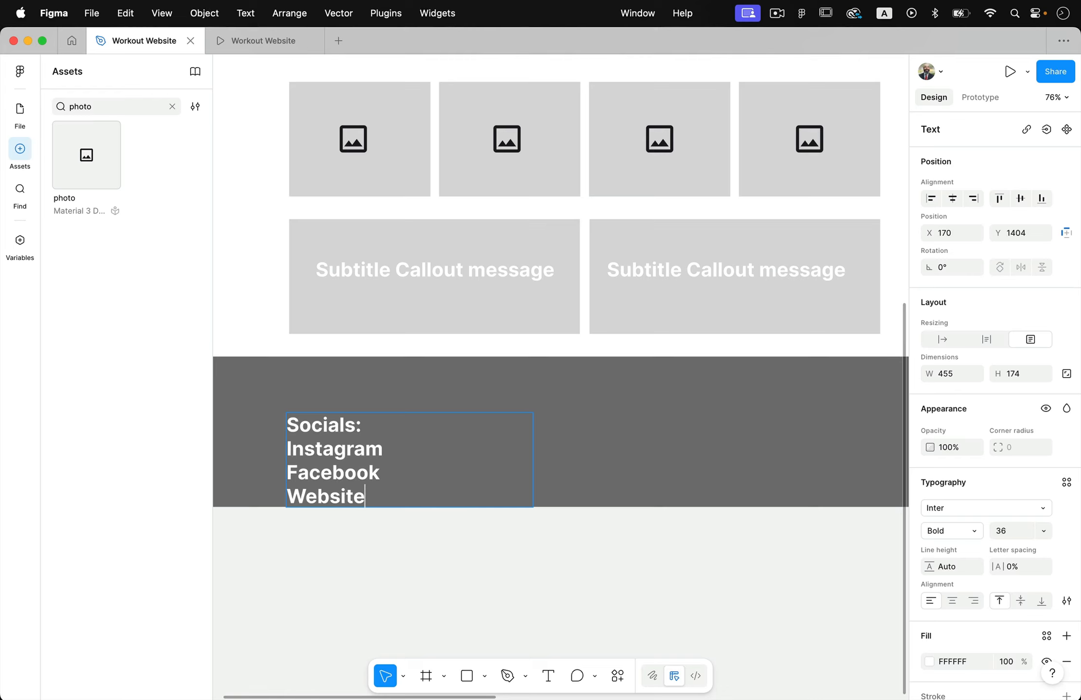
Set the footer socials text to font size 16
drag(288, 450, 356, 488)
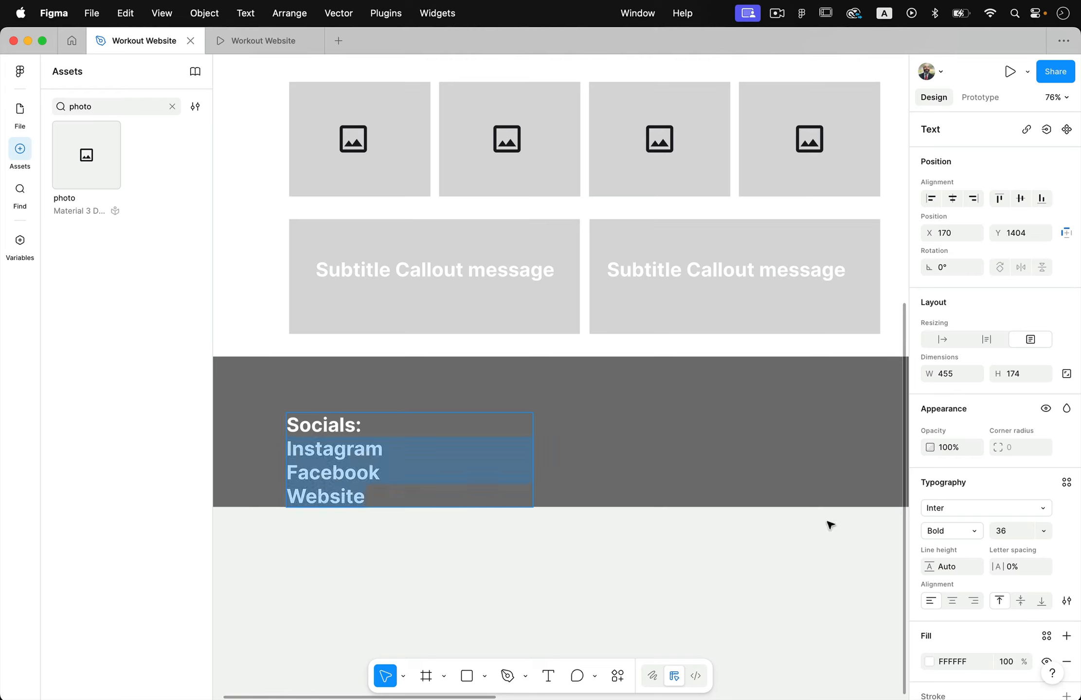
click(1042, 530)
click(1033, 466)
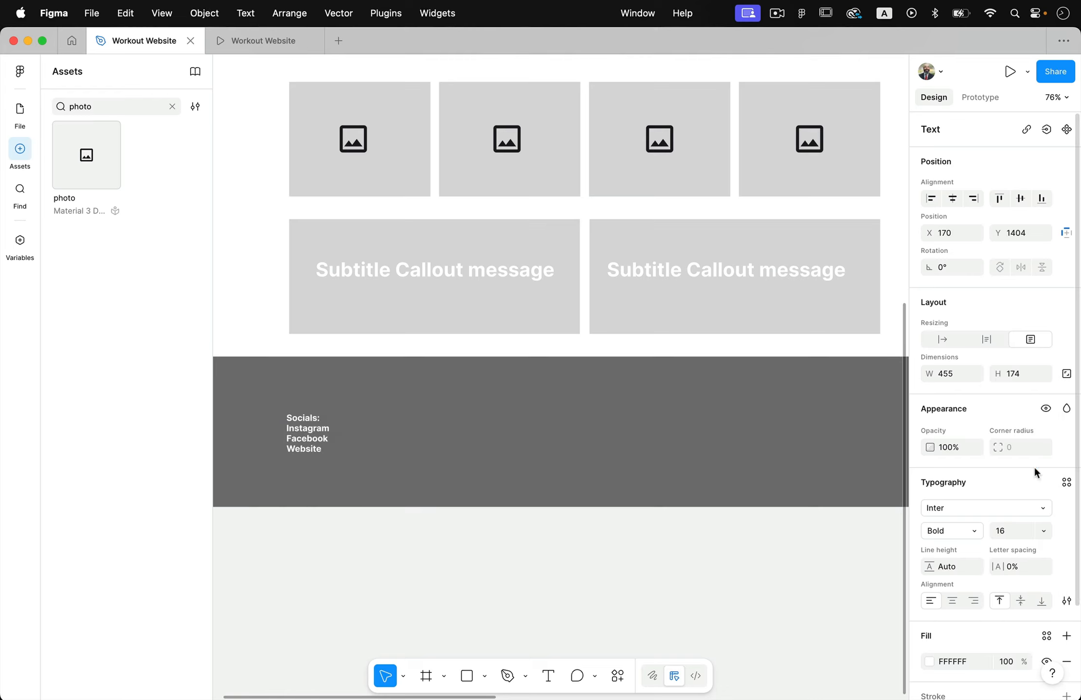
Change the Instagram, Facebook and Website lines to the Thin weight, leaving the Socials: heading bold
click(295, 429)
drag(324, 448, 272, 428)
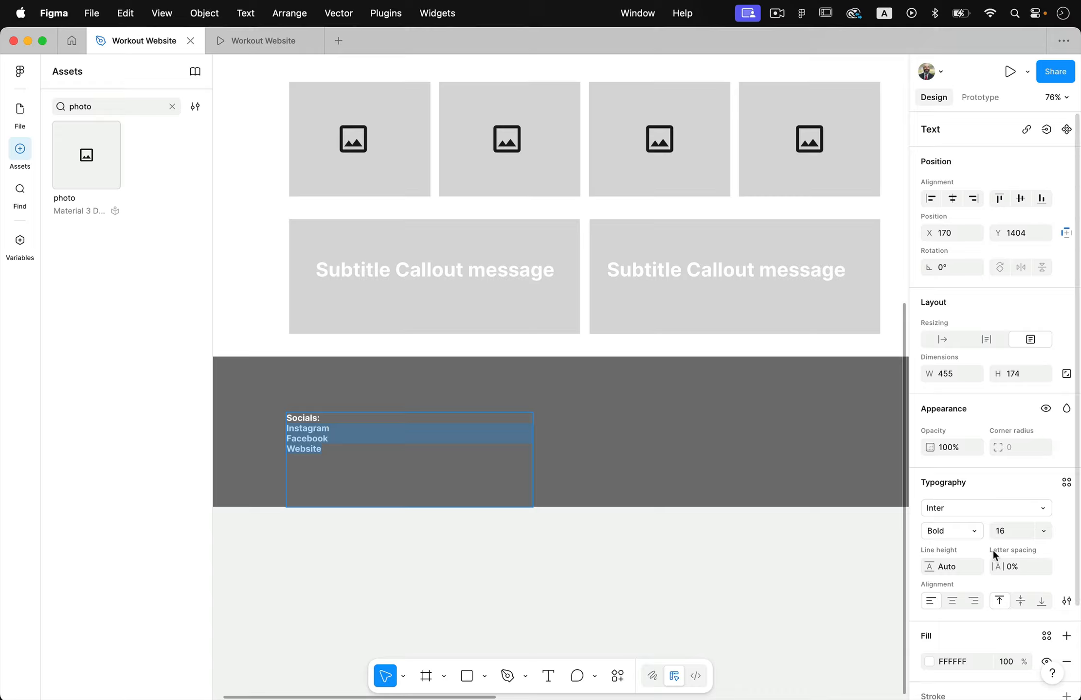
click(974, 530)
click(987, 428)
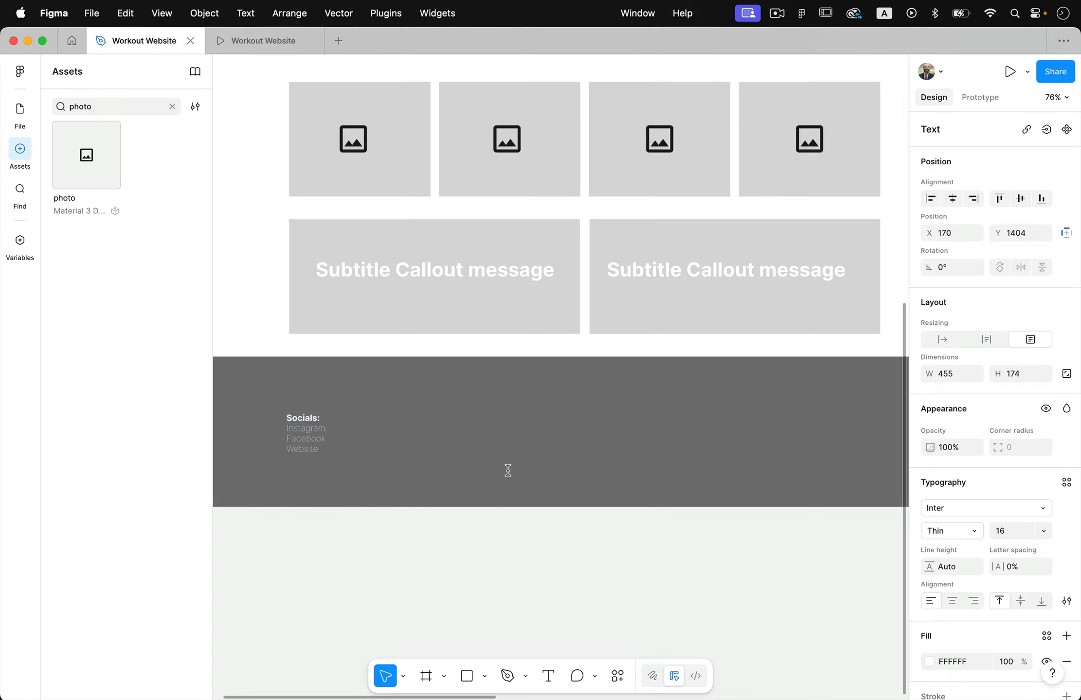
click(309, 416)
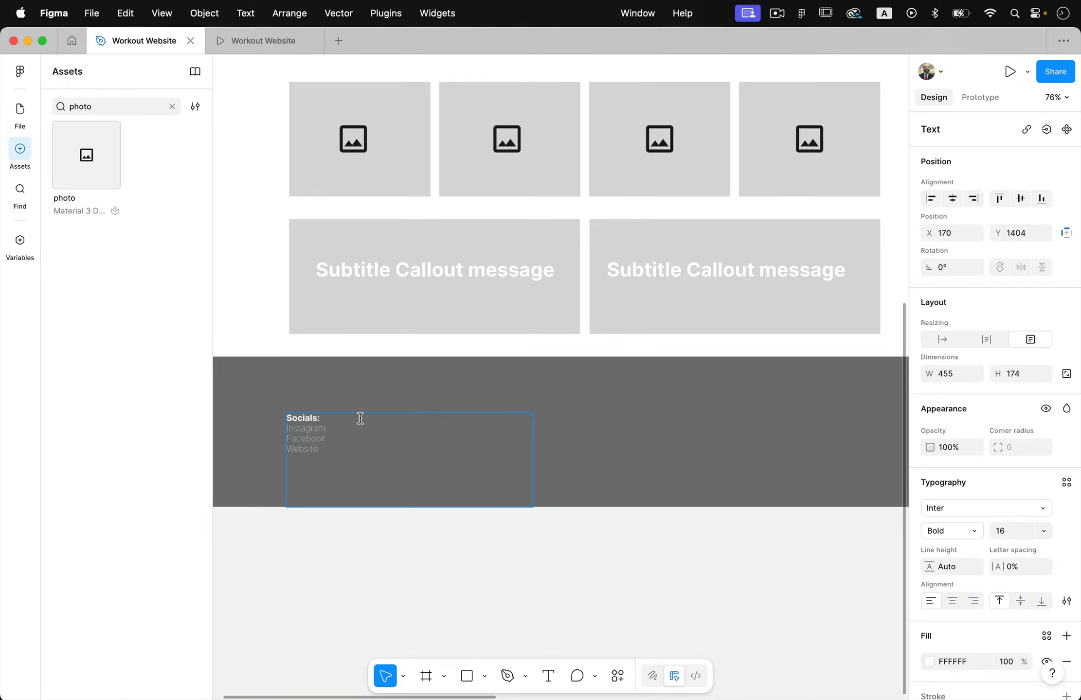
click(527, 498)
Set the socials text to auto width and move it to X 175, Y 1326 near the footer's upper edge
click(297, 418)
scroll(1057, 330, down, 5)
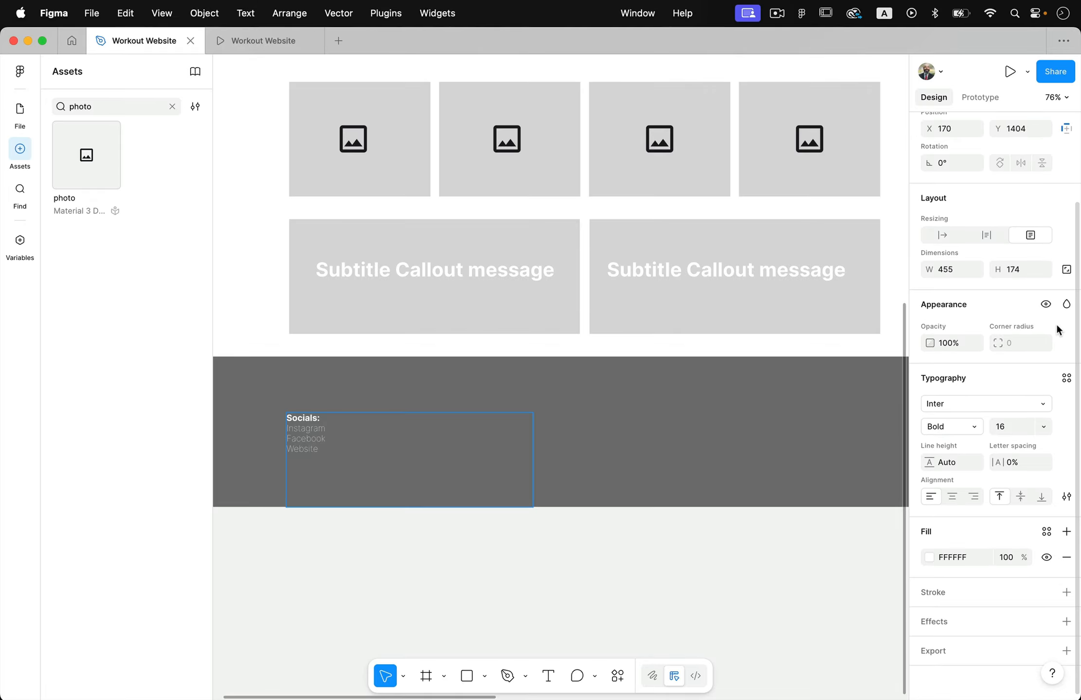
click(941, 235)
drag(303, 445, 343, 428)
key(Escape)
key(super+z)
click(341, 481)
drag(306, 379, 391, 383)
key(super+z)
click(316, 378)
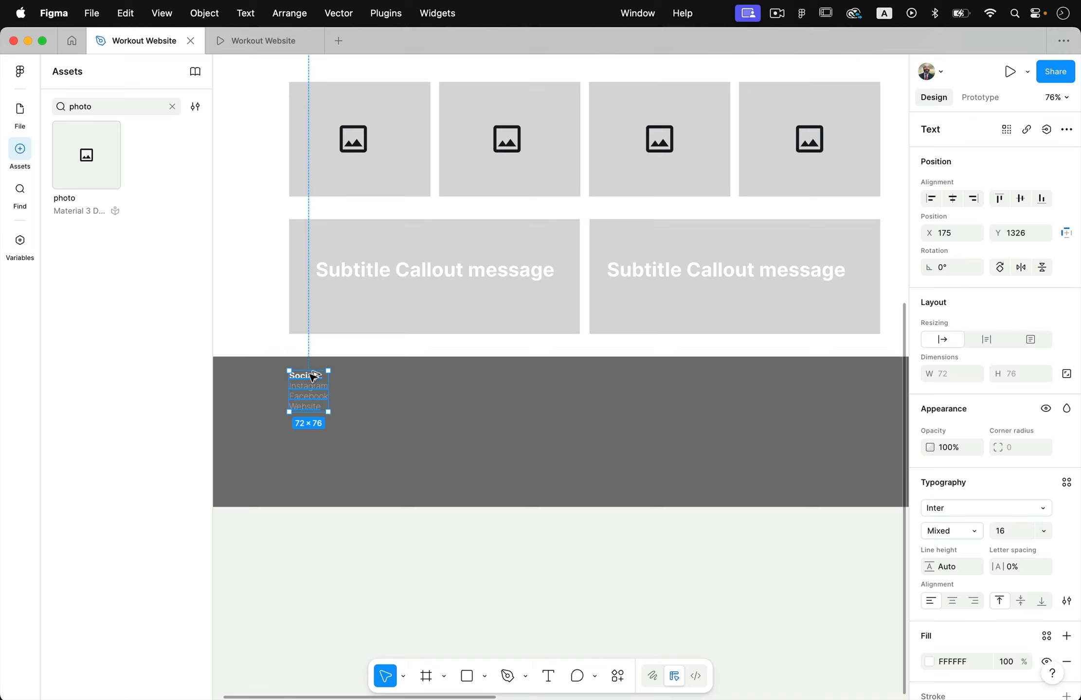
Duplicate the socials text to X 335, Y 1326 and replace its lines with Important Links and Link 1 through Link 4
drag(313, 377, 397, 378)
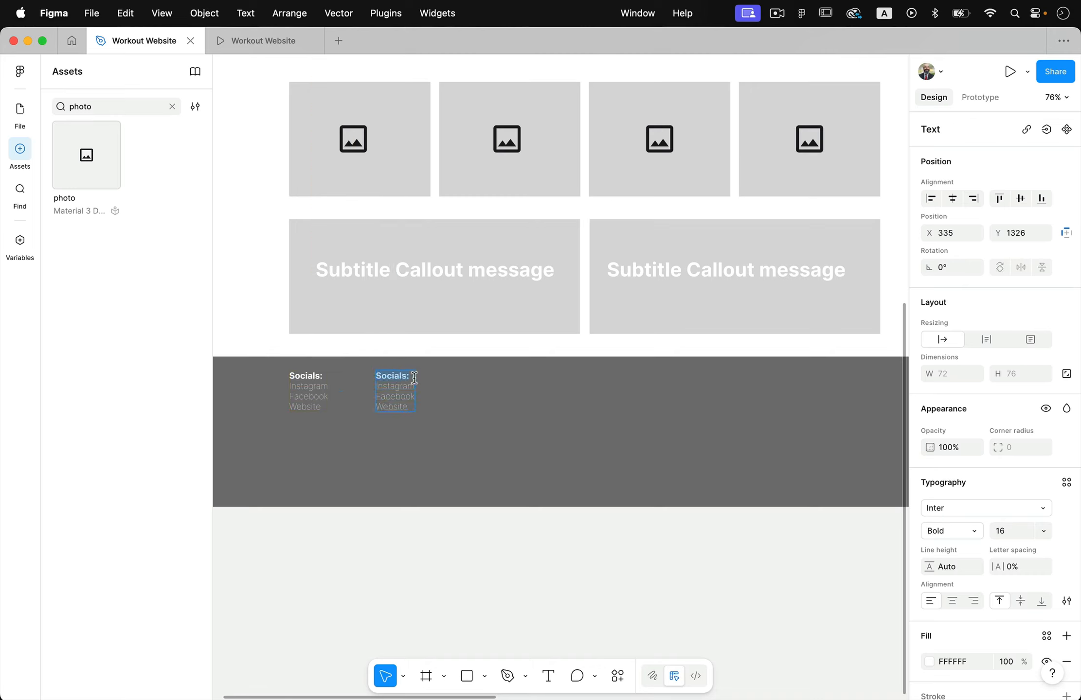
text(Important Links)
drag(377, 386, 403, 411)
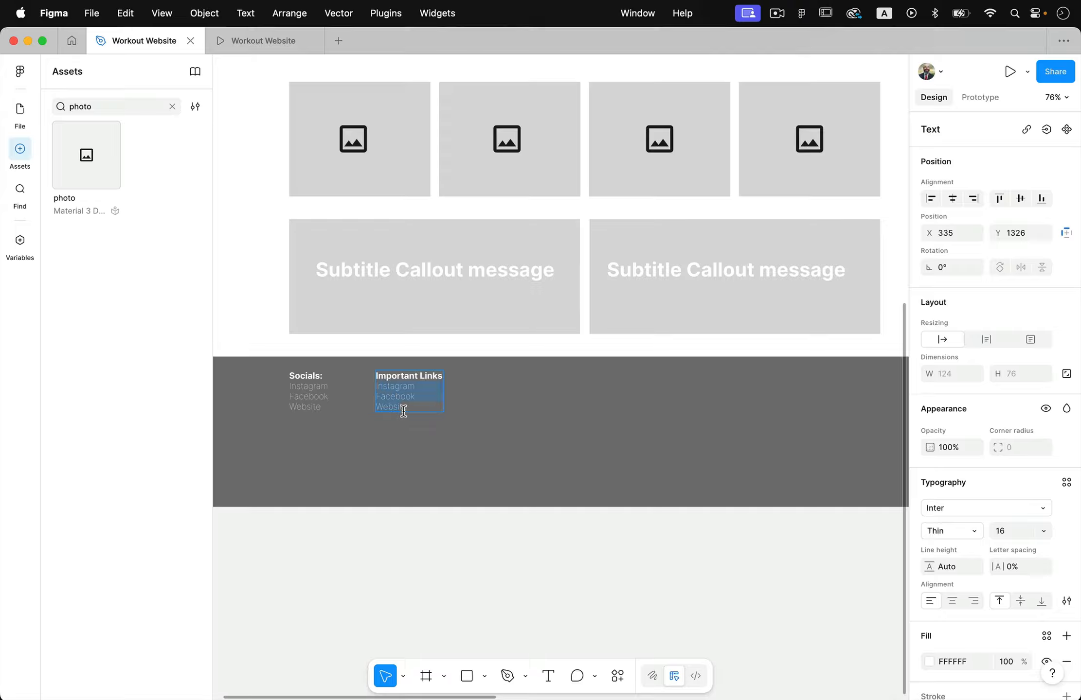
key(BackSpace)
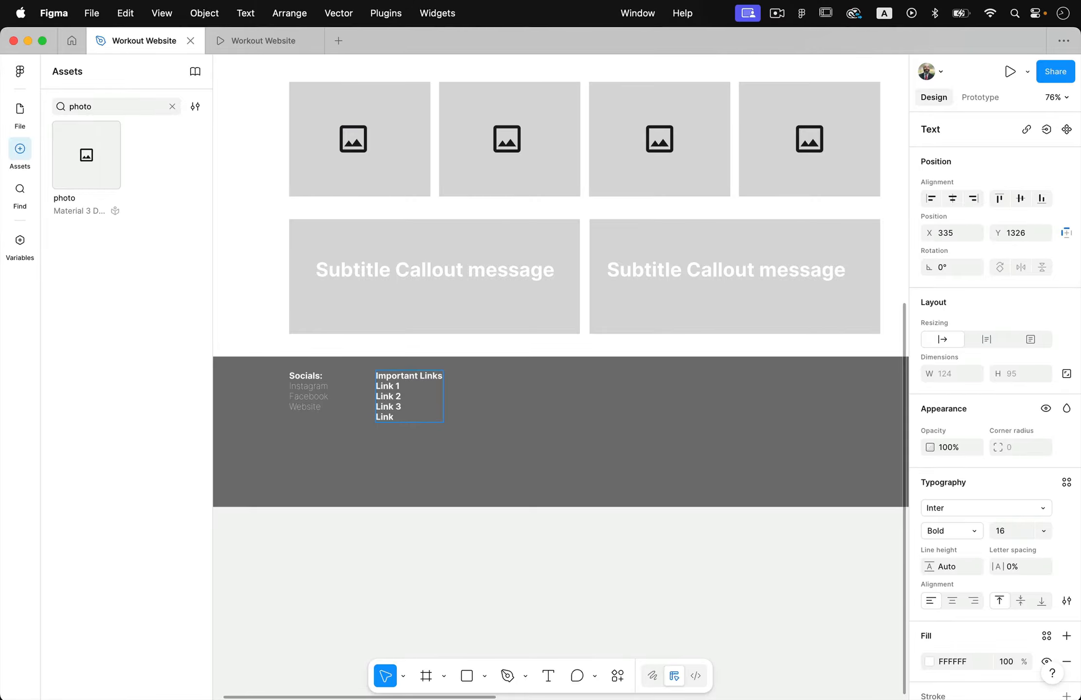
scroll(453, 426, right, 3)
scroll(475, 428, left, 3)
scroll(476, 428, down, 2)
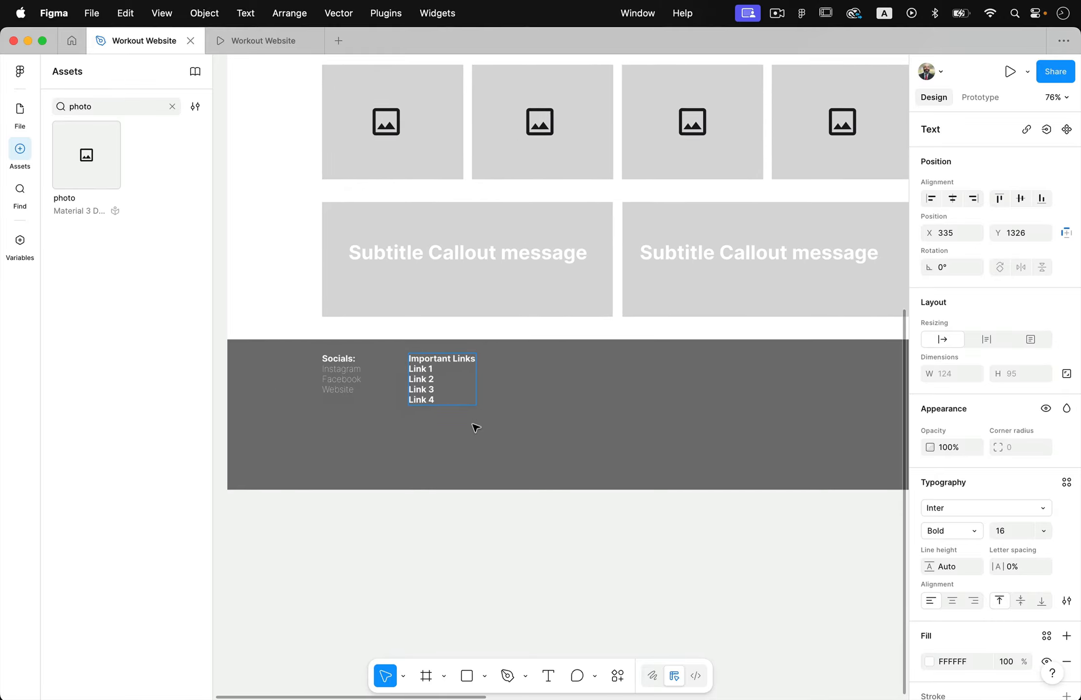
Change the Link 1 to Link 4 lines to the Light weight
drag(441, 382, 404, 358)
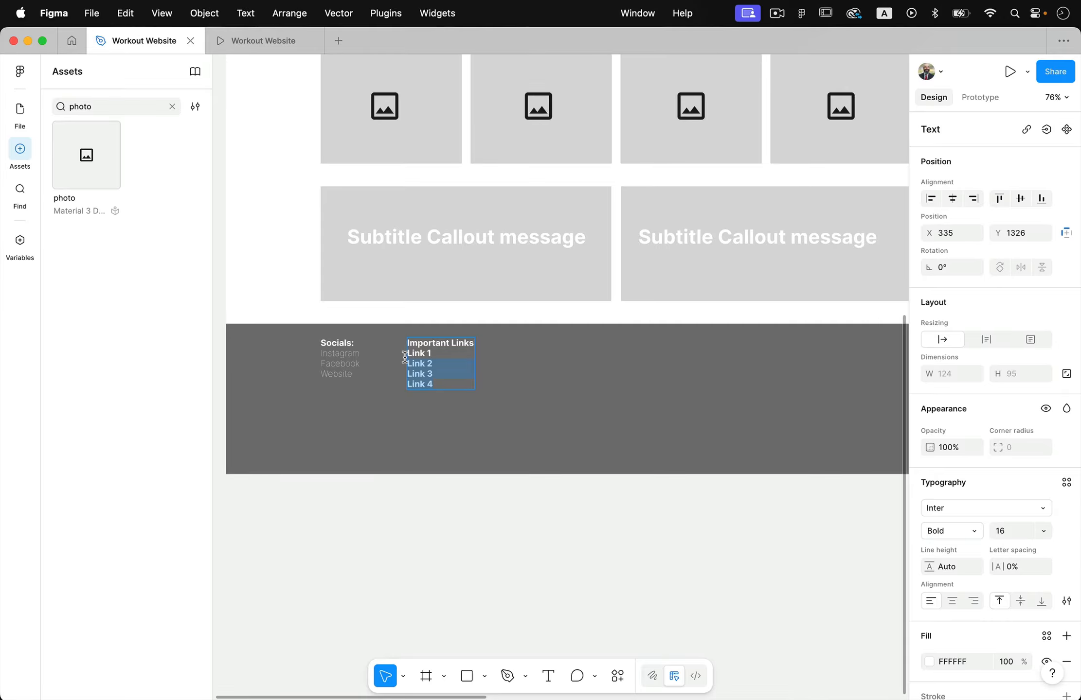
click(1036, 507)
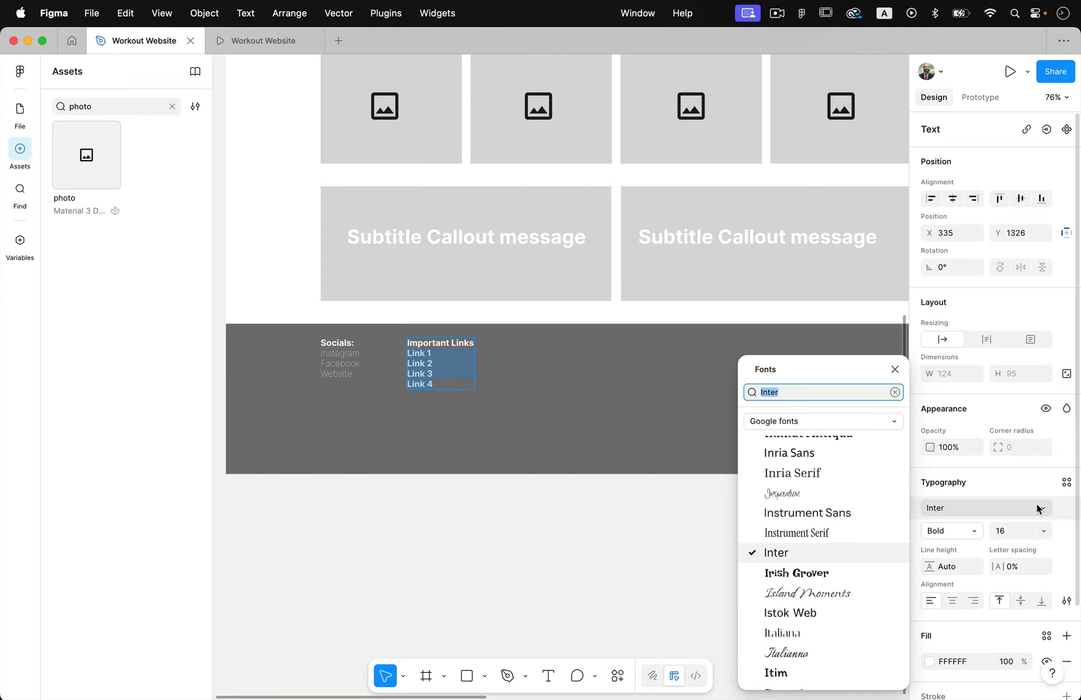
click(949, 530)
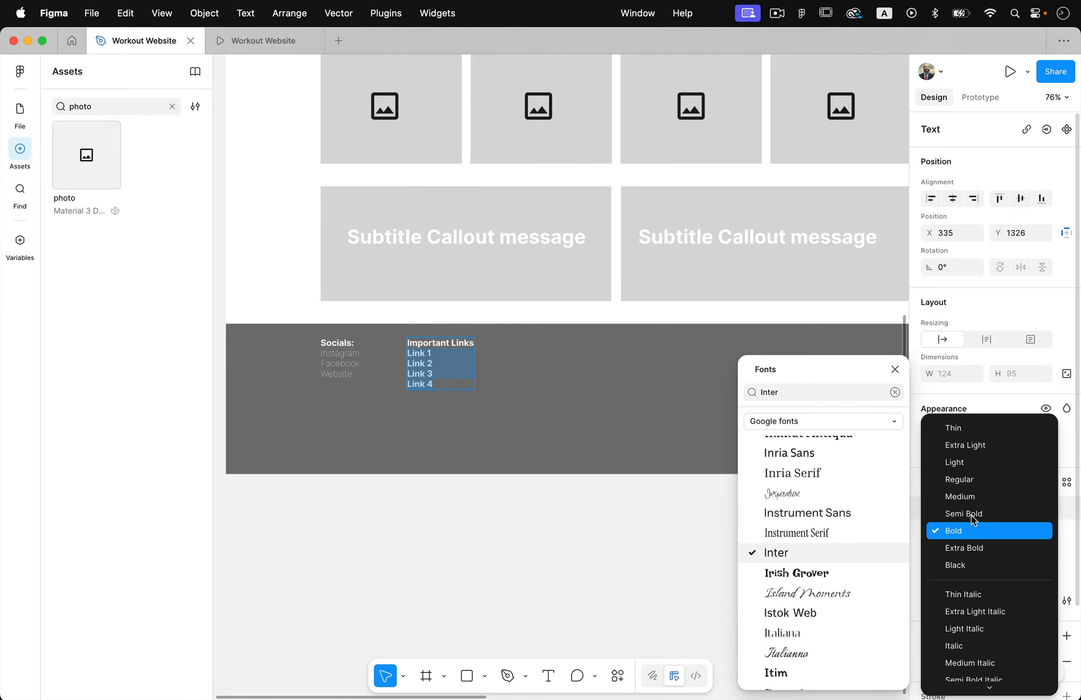
click(997, 462)
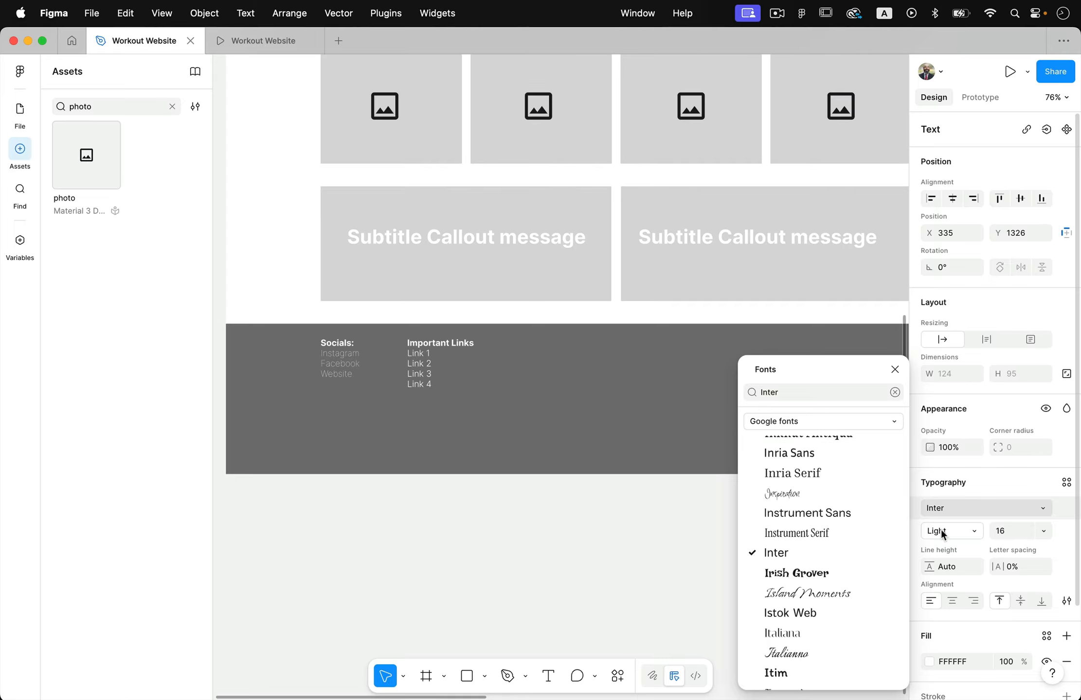
Set the letter spacing of the Link 1 to Link 4 lines to -3%
click(964, 531)
click(967, 530)
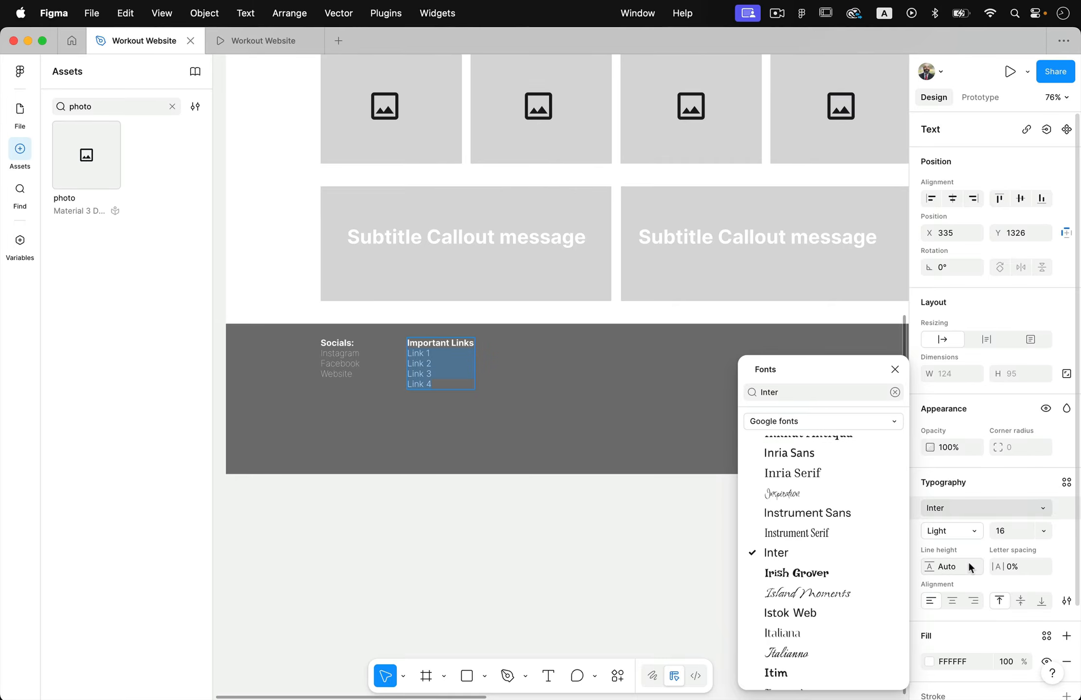
drag(1004, 568, 954, 564)
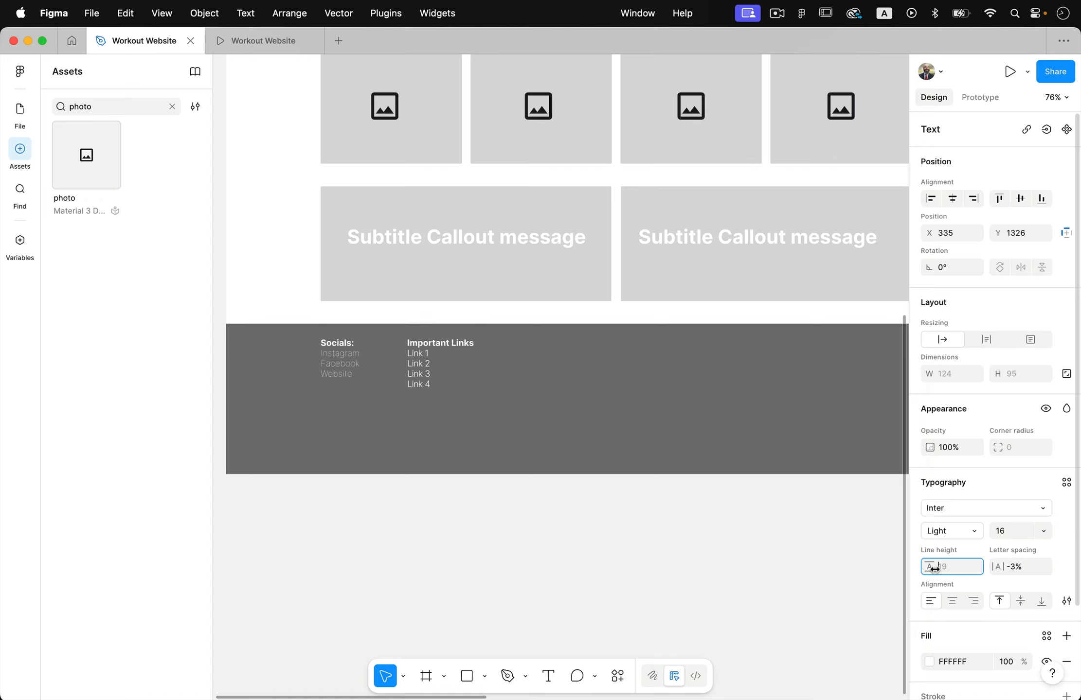
Slightly increase the line height of the Link 1 to Link 4 lines
click(945, 568)
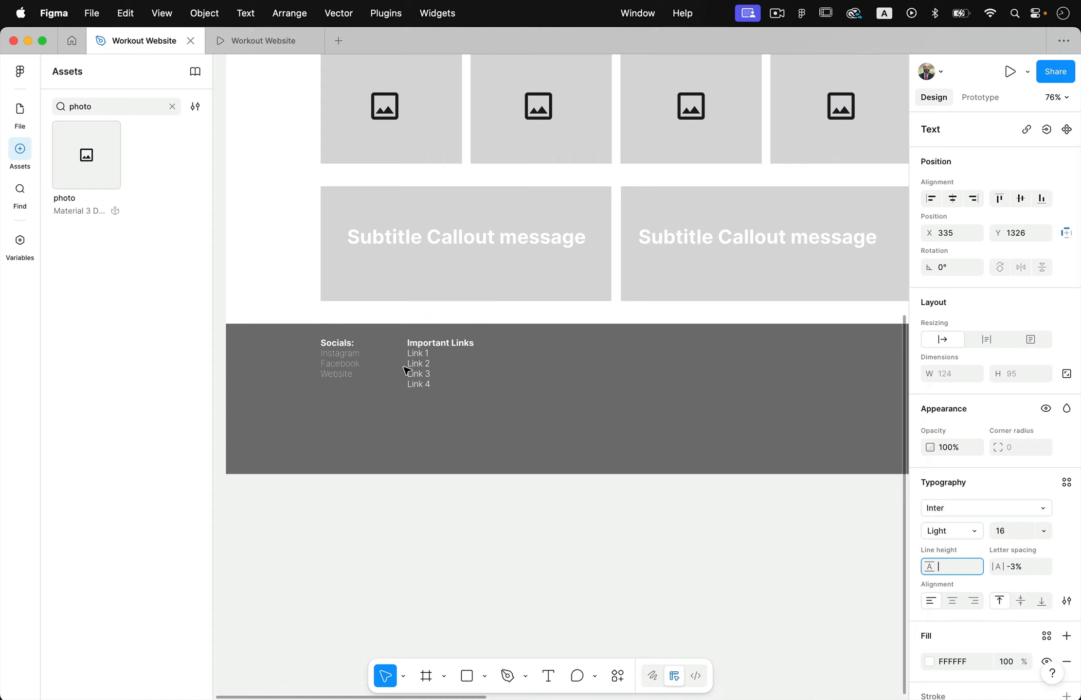
key(Escape)
drag(412, 357, 429, 402)
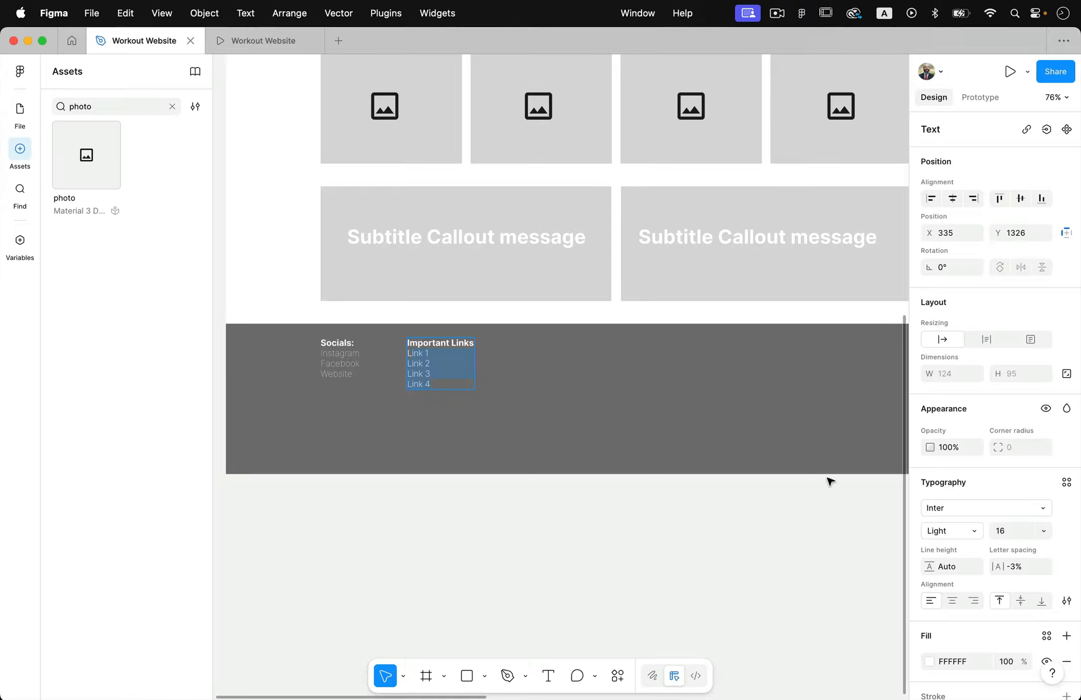
scroll(949, 574, down, 4)
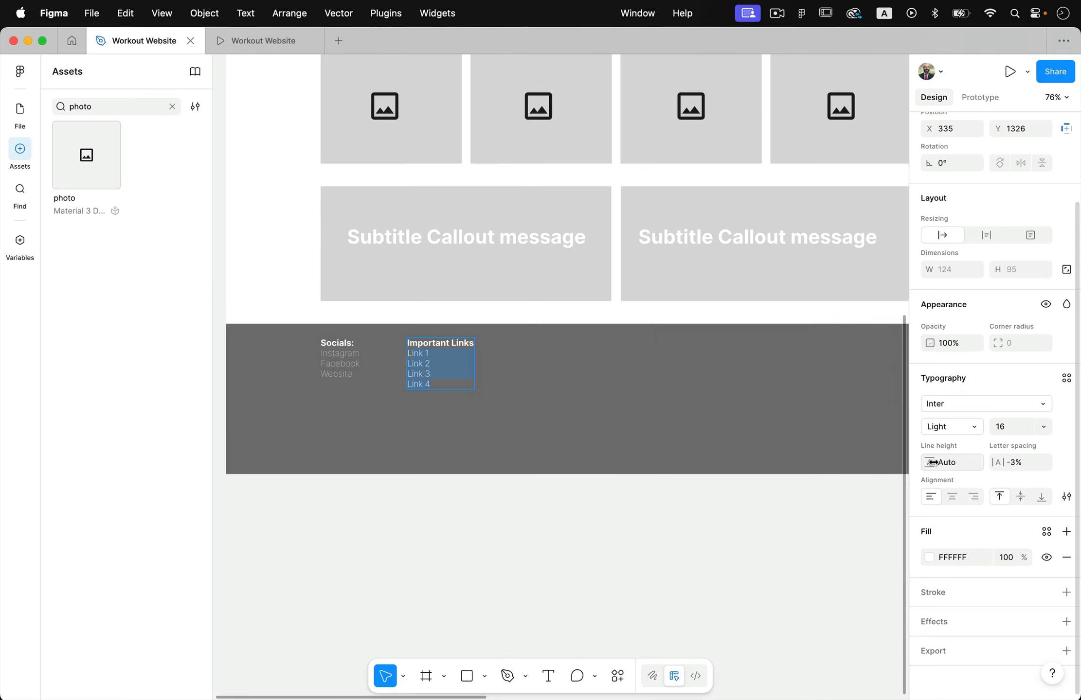
mouse_move(932, 462)
mouse_down()
mouse_move(916, 462)
mouse_move(931, 463)
mouse_up()
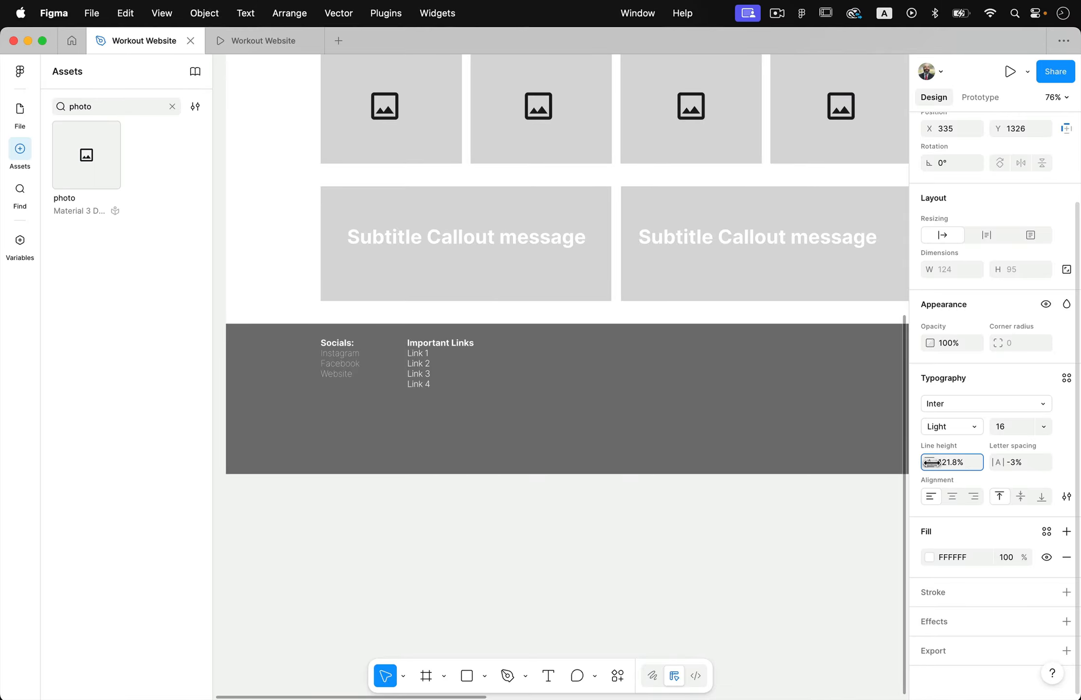
Duplicate the header's LOGO HERE group into the footer at X 1048, Y 1328, flush with the outer edge of the callout boxes
scroll(678, 417, right, 3)
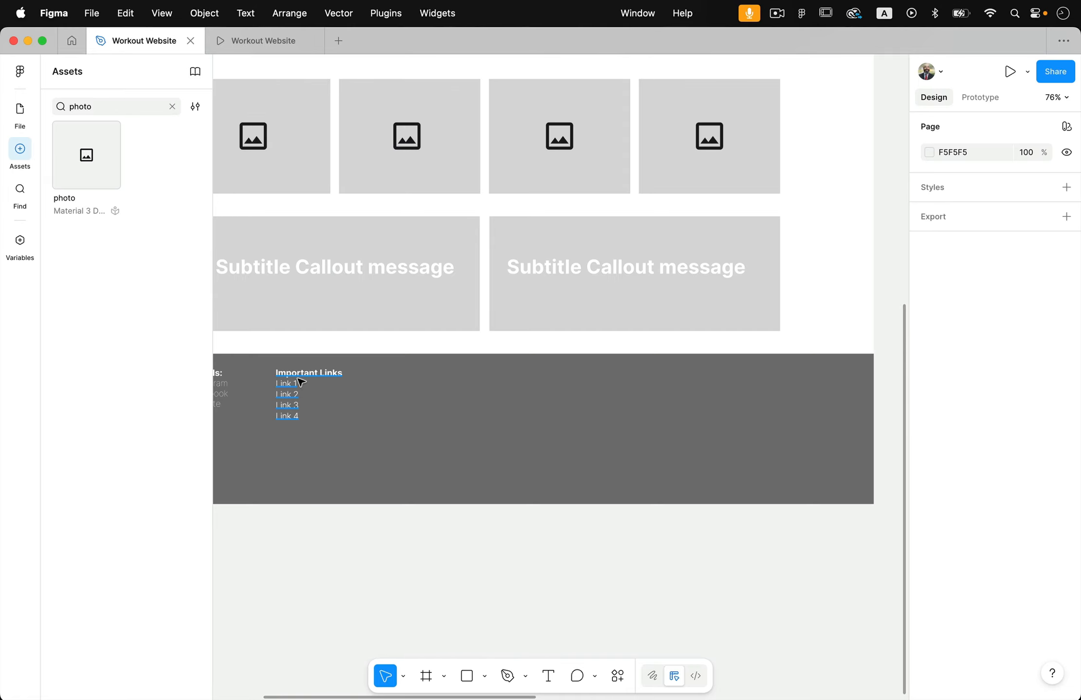
scroll(398, 357, up, 2)
ctrl+scroll(398, 362, down, 5)
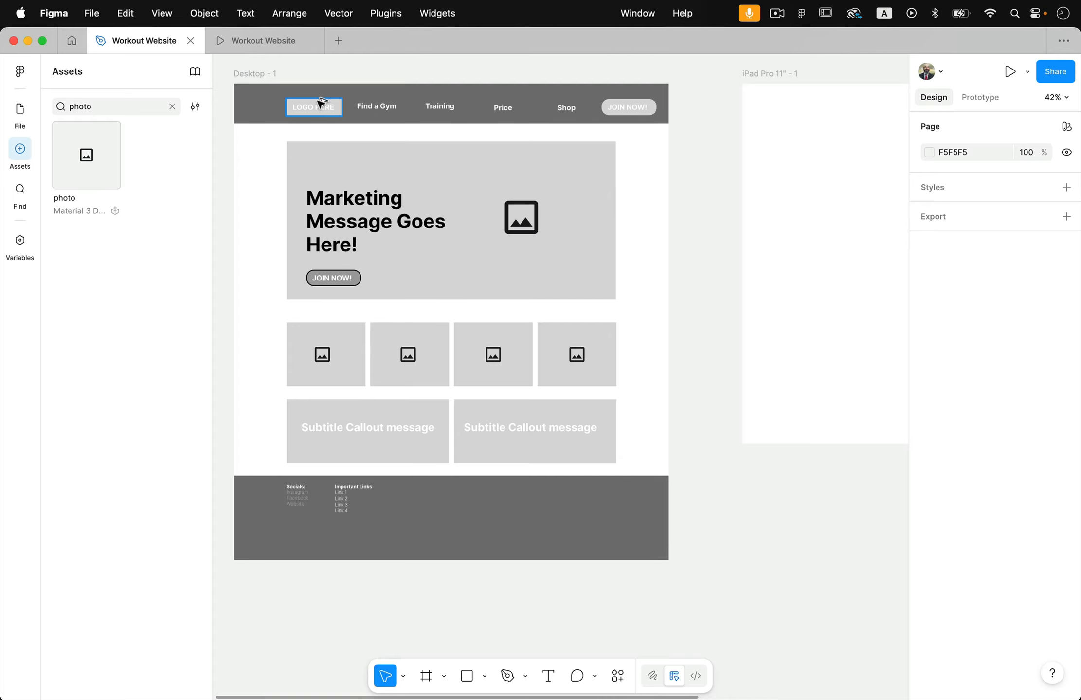
drag(321, 102, 571, 508)
click(742, 535)
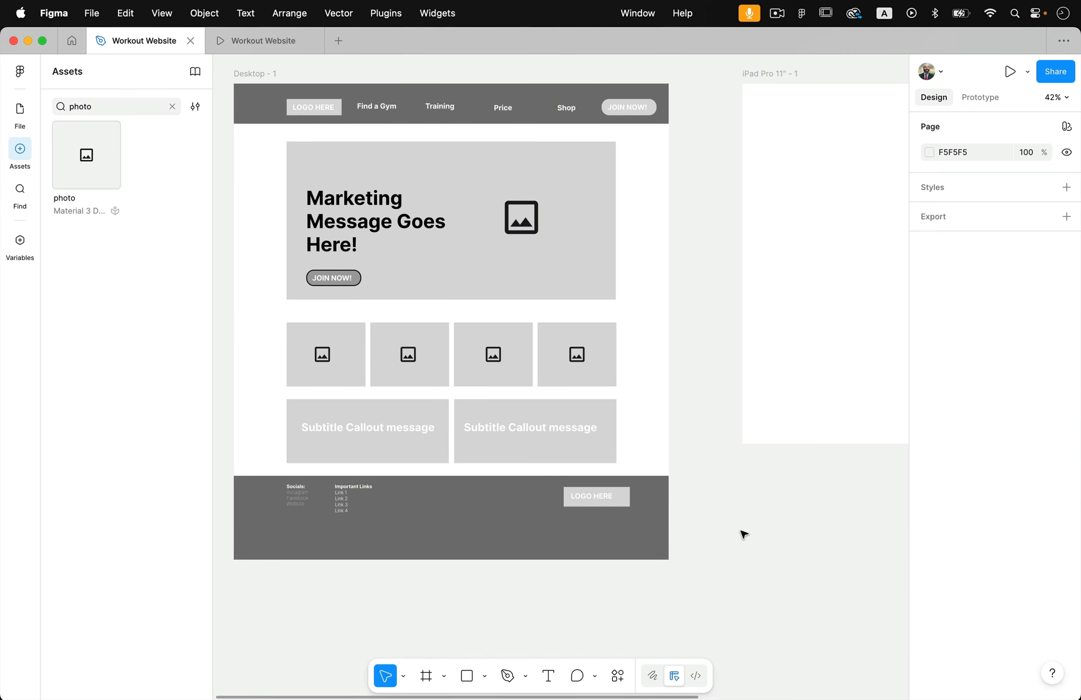
ctrl+scroll(646, 527, up, 3)
scroll(647, 527, down, 2)
scroll(647, 527, left, 1)
drag(641, 432, 621, 429)
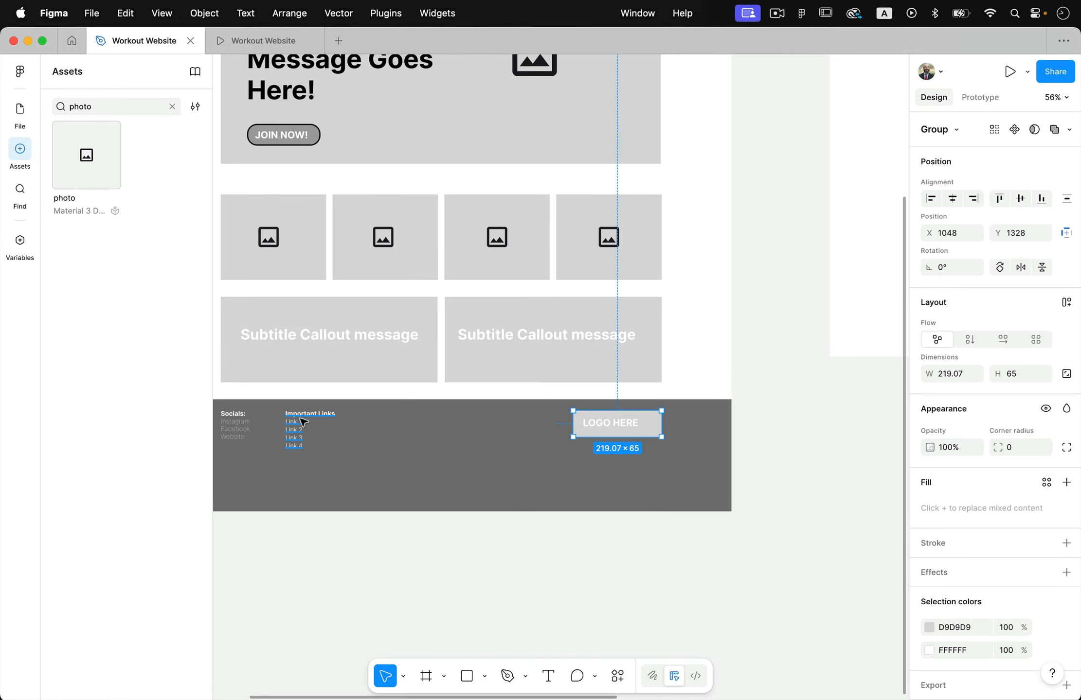
Duplicate the Important Links text to X 1137, Y 1411 beneath the footer logo and replace its heading with Contact
alt+drag(302, 421, 620, 457)
double_click(620, 457)
ctrl+scroll(618, 456, up, 5)
triple_click(625, 438)
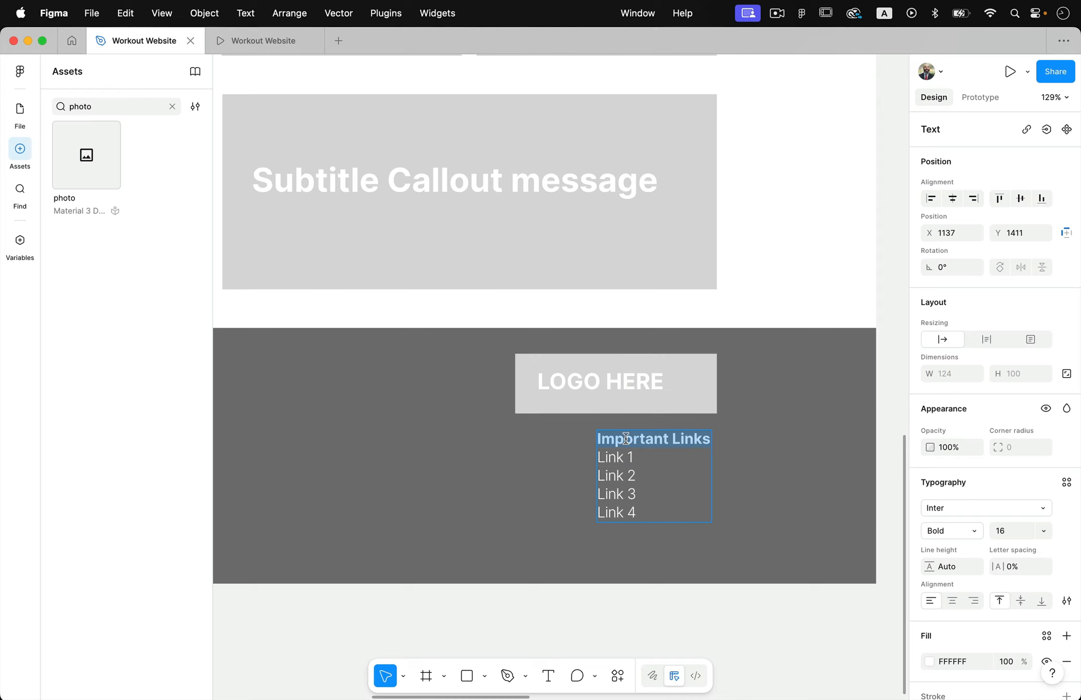
text(Contact)
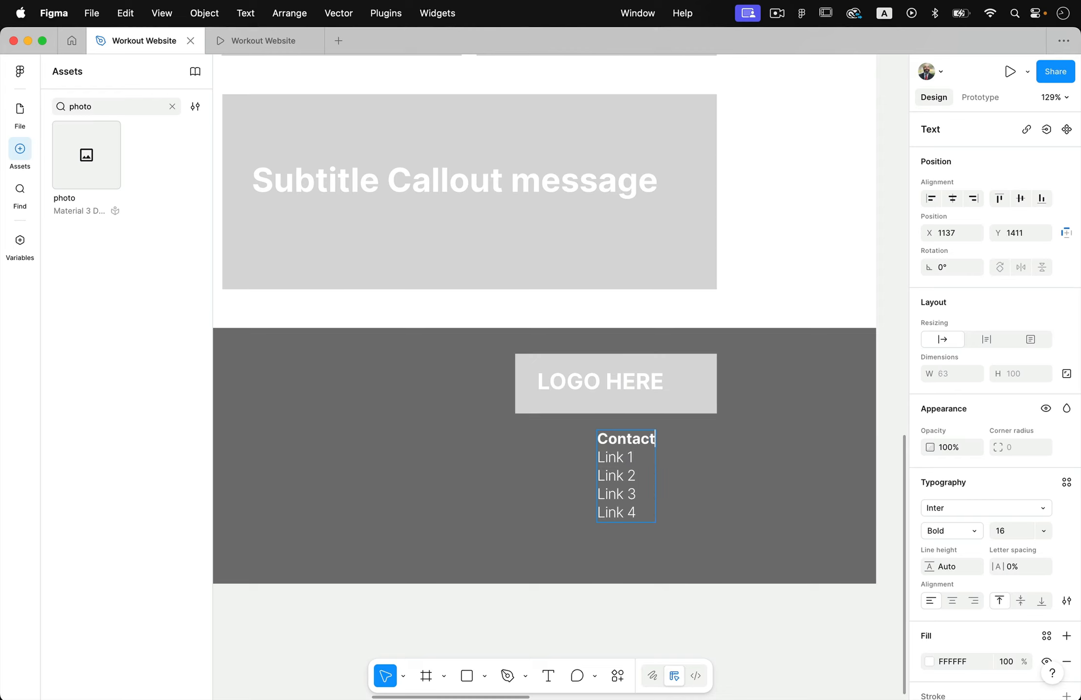
Right-align all lines of the Contact text block
key(super+a)
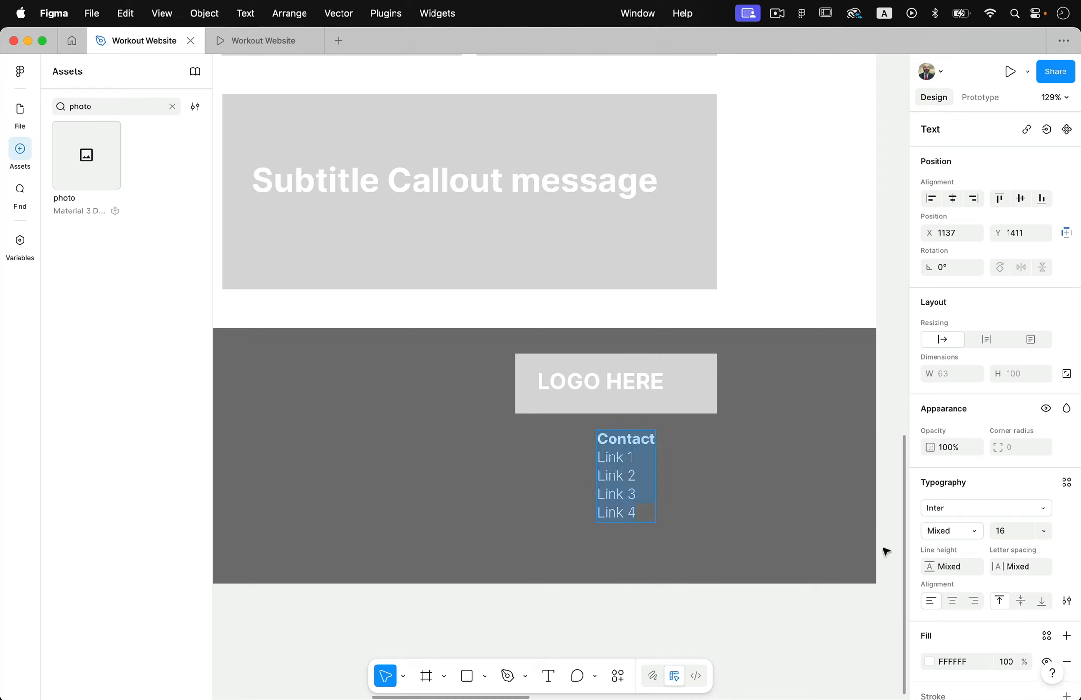
click(973, 600)
click(630, 443)
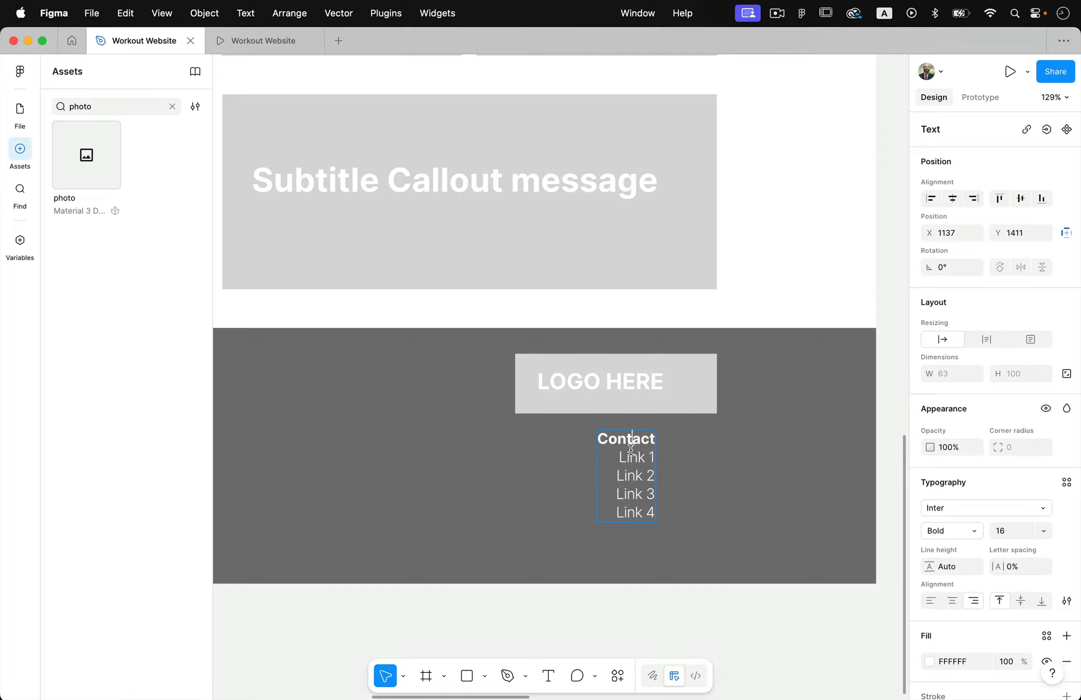
Replace the four link lines under Contact with the placeholder lines Address, Street and City, State, ZIP
triple_click(631, 453)
drag(631, 452, 720, 585)
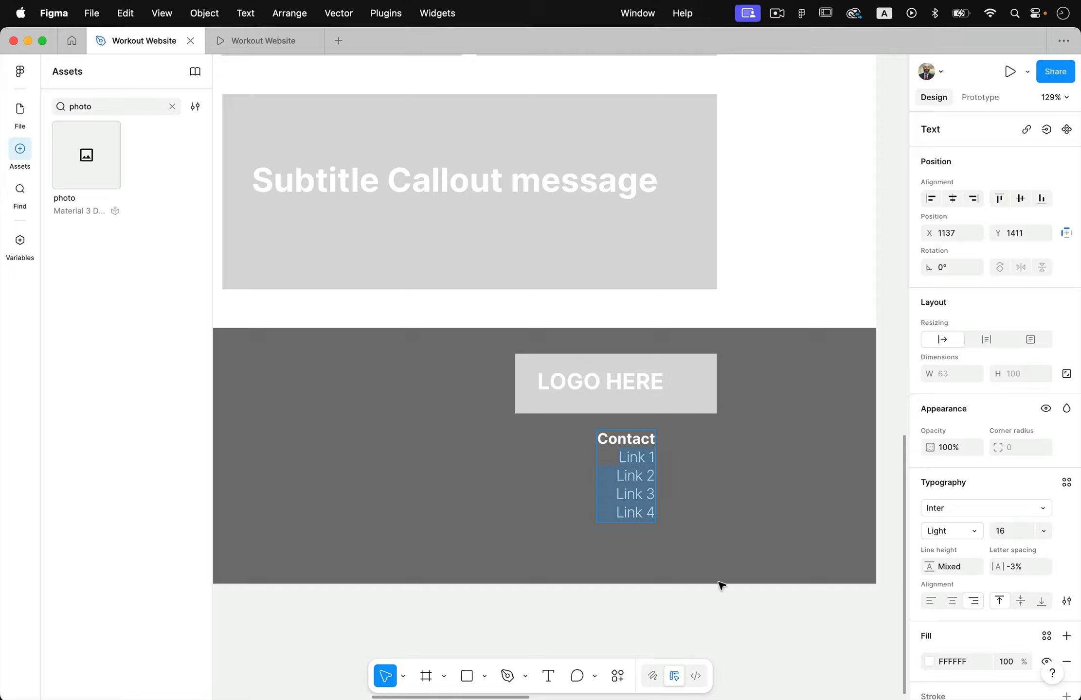
text(Address )
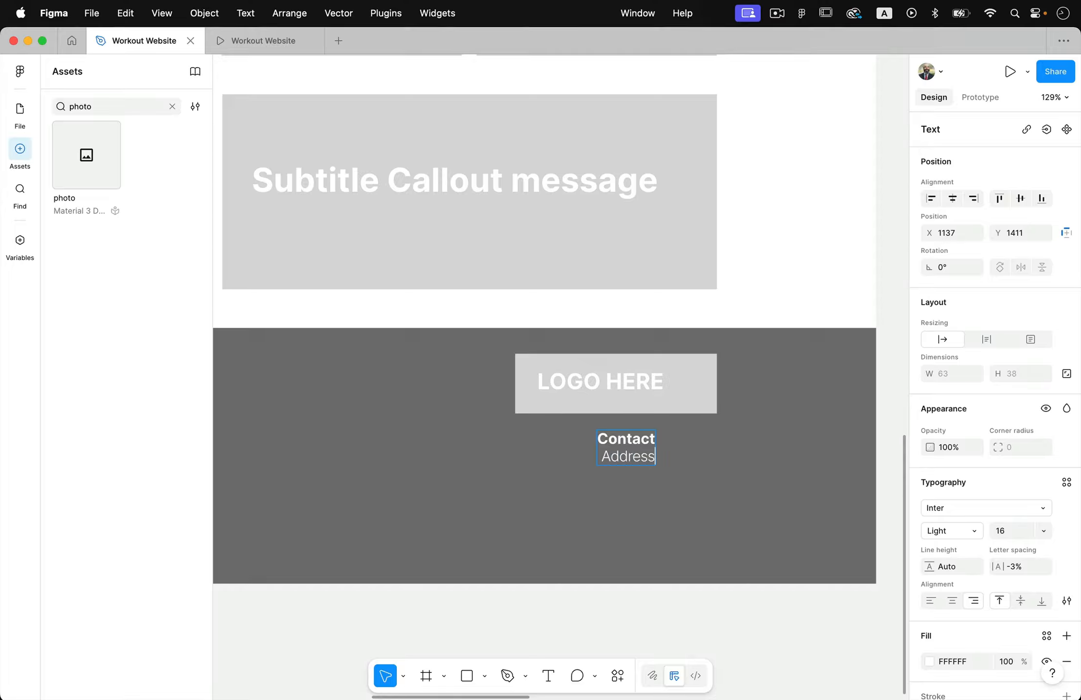
text(Street)
key(BackSpace)
key(BackSpace)
text(t)
key(Return)
text(City, State, ZIP)
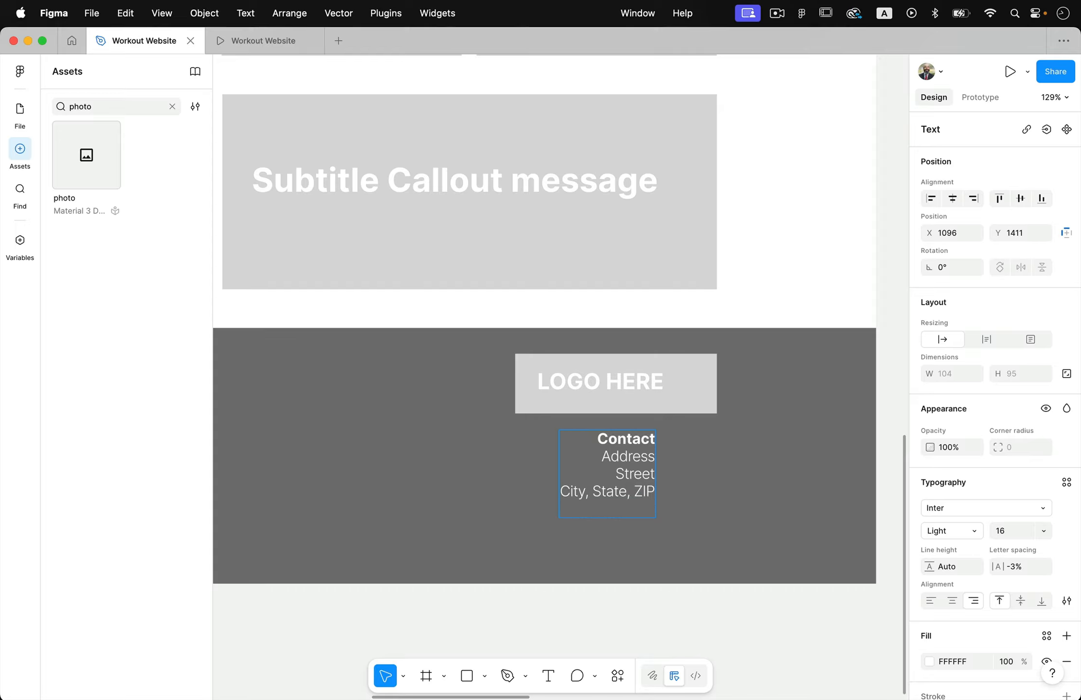
Add a placeholder phone number as the last line of the Contact block
key(Return)
text(Pohne nu)
key(BackSpace)
key(BackSpace)
key(BackSpace)
key(BackSpace)
key(BackSpace)
key(BackSpace)
key(BackSpace)
text((555) 123-4567)
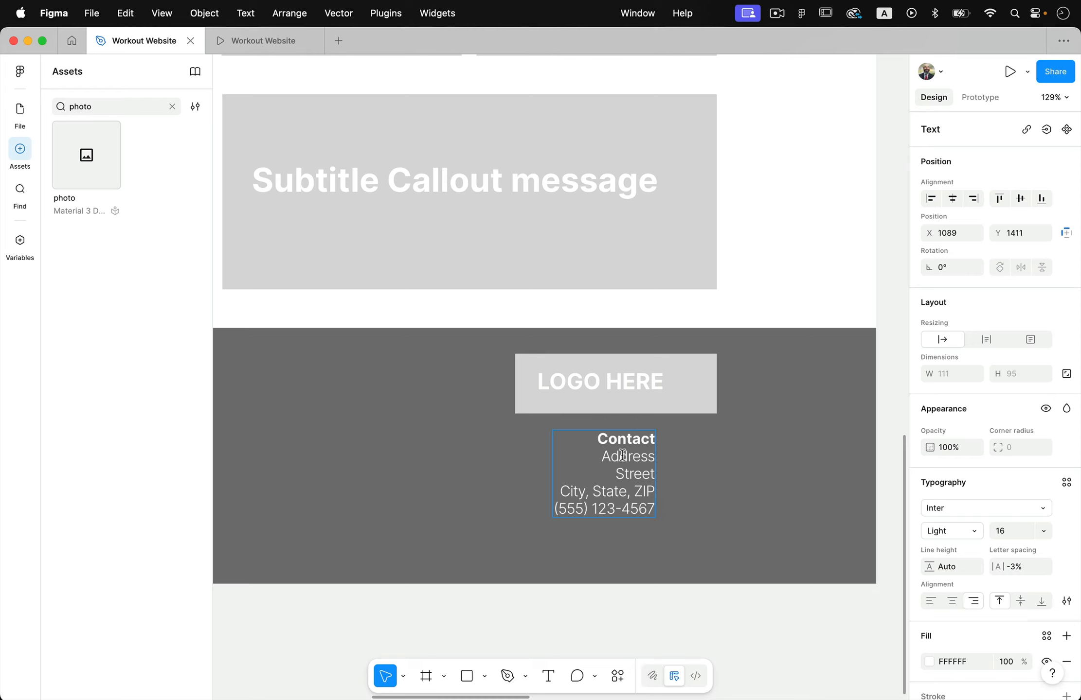
Set the Contact block to font size 24 and align it beneath the footer logo at X 1099, Y 1403
key(super+a)
click(1044, 531)
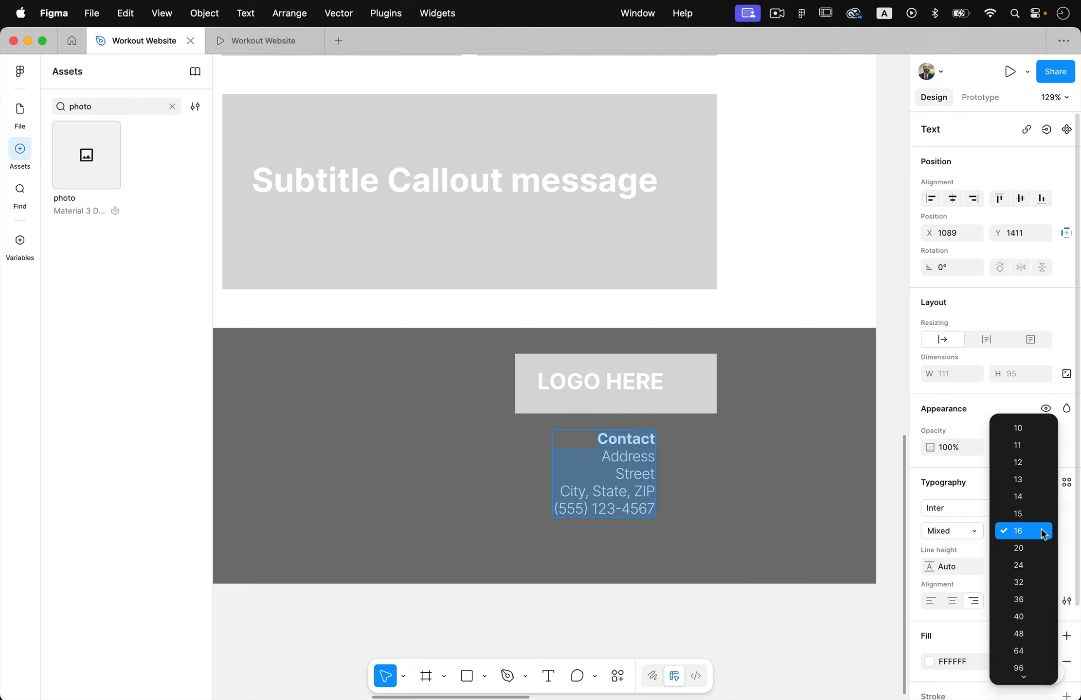
click(1042, 563)
key(Escape)
scroll(796, 591, down, 5)
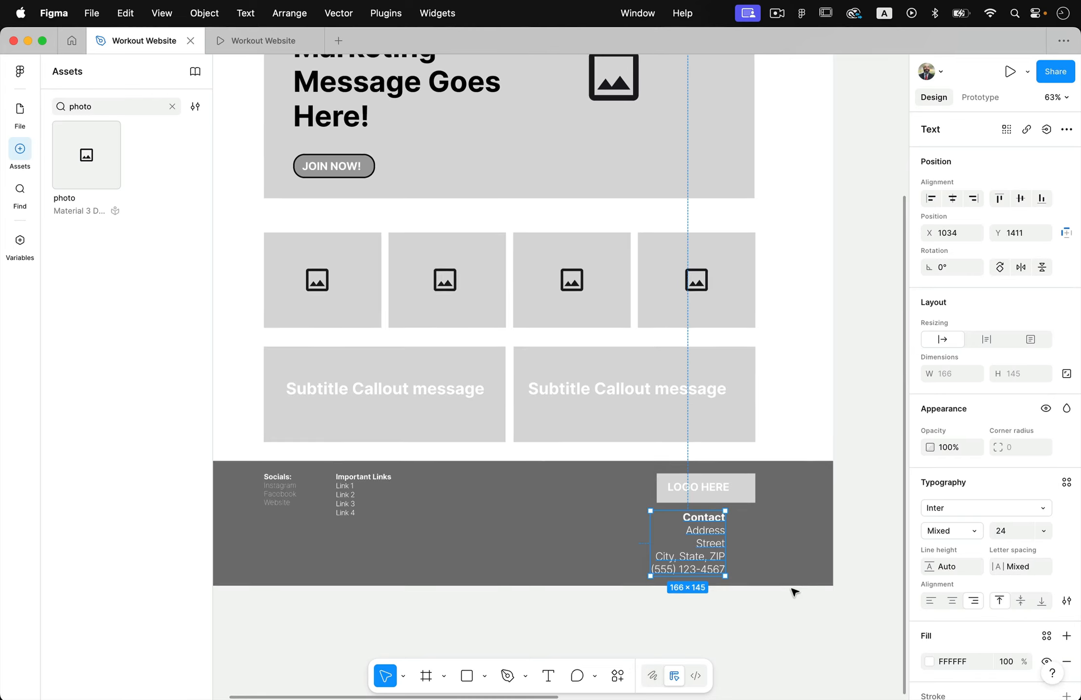
scroll(794, 591, up, 2)
drag(752, 489, 781, 485)
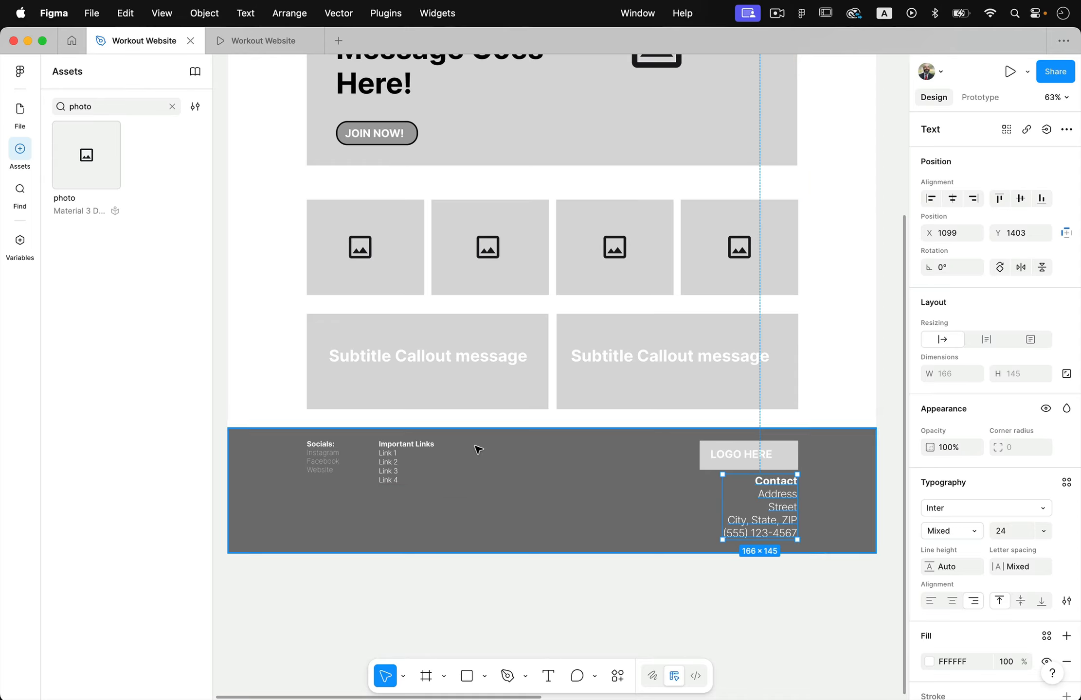
Move the Socials and Important Links lists together slightly down and to the right within the footer
click(387, 444)
shift+click(332, 468)
click(442, 620)
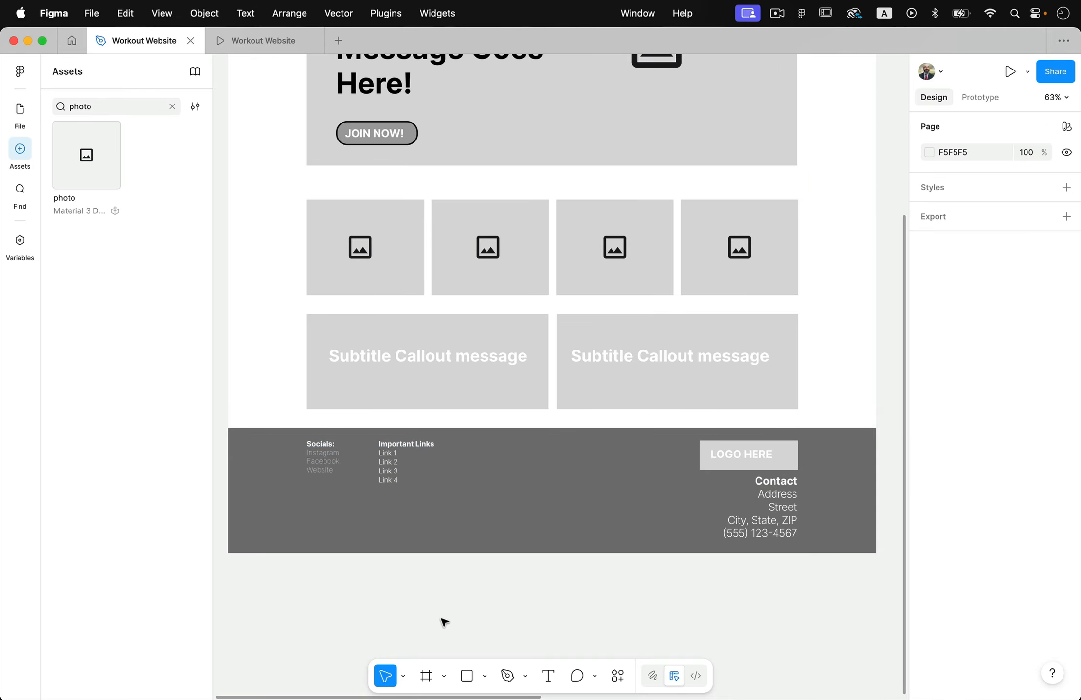
click(340, 457)
shift+click(393, 475)
drag(393, 475, 402, 502)
click(453, 590)
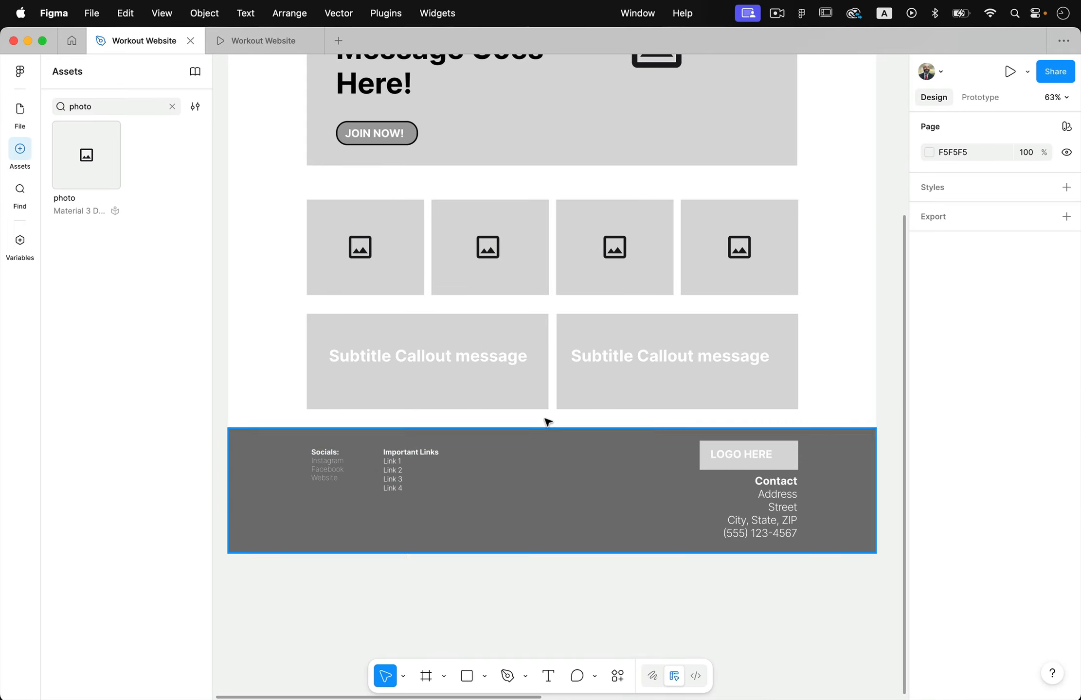